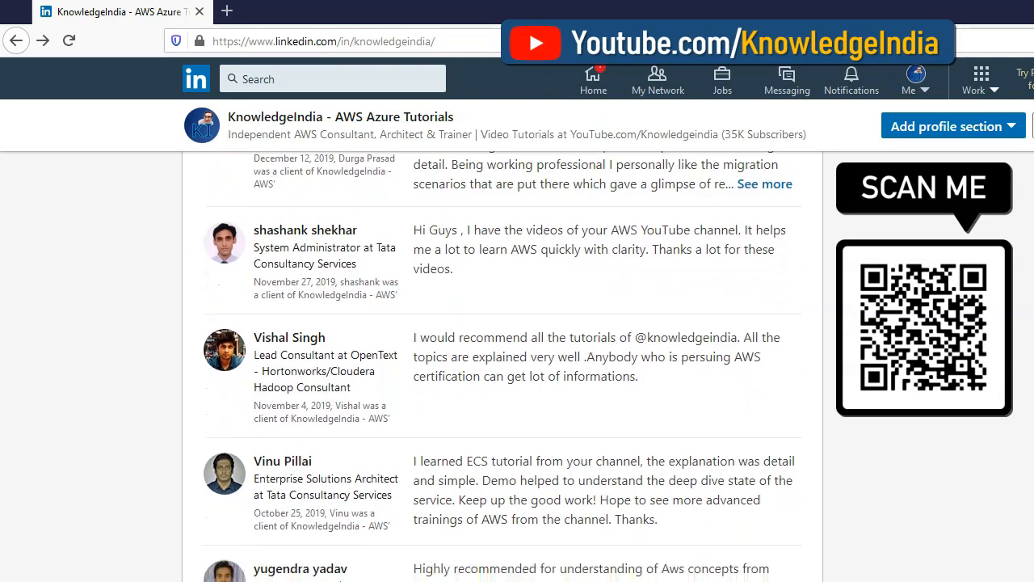
scroll(503, 366, "down", 4)
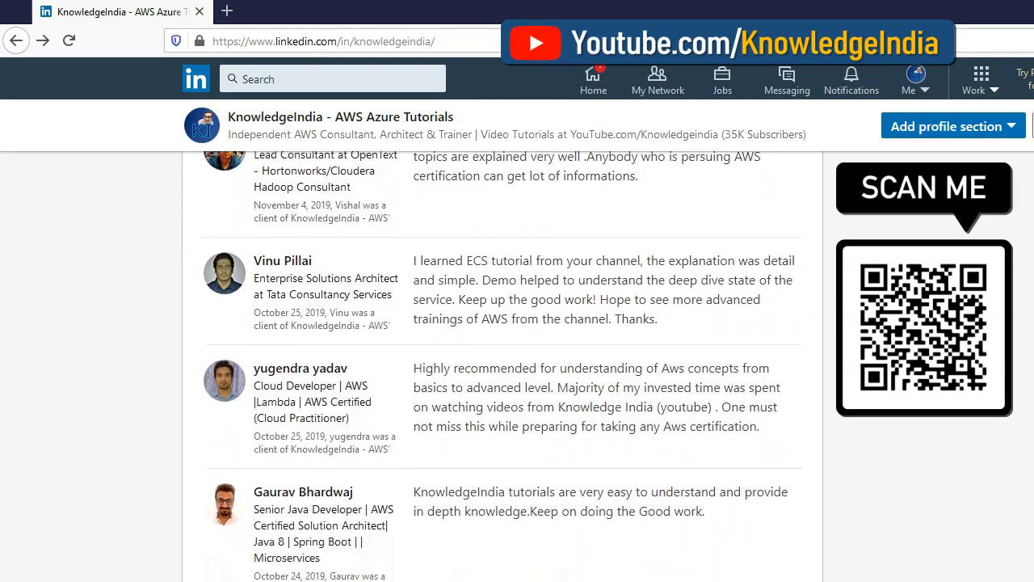
scroll(503, 366, "down", 3)
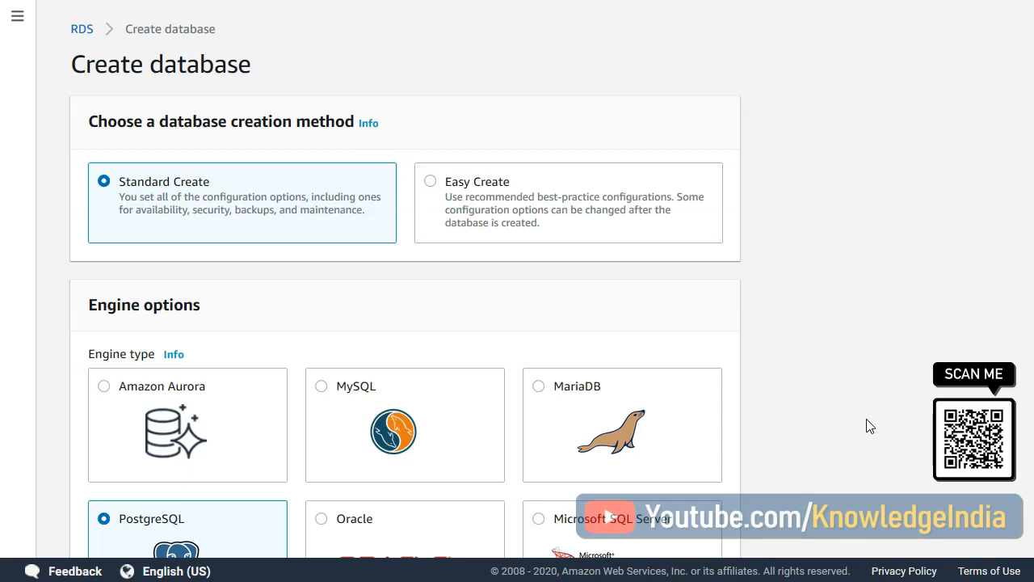
- Check the available PostgreSQL versions in the engine options, keeping PostgreSQL 11.5-R1
scroll(916, 409, "down", 3)
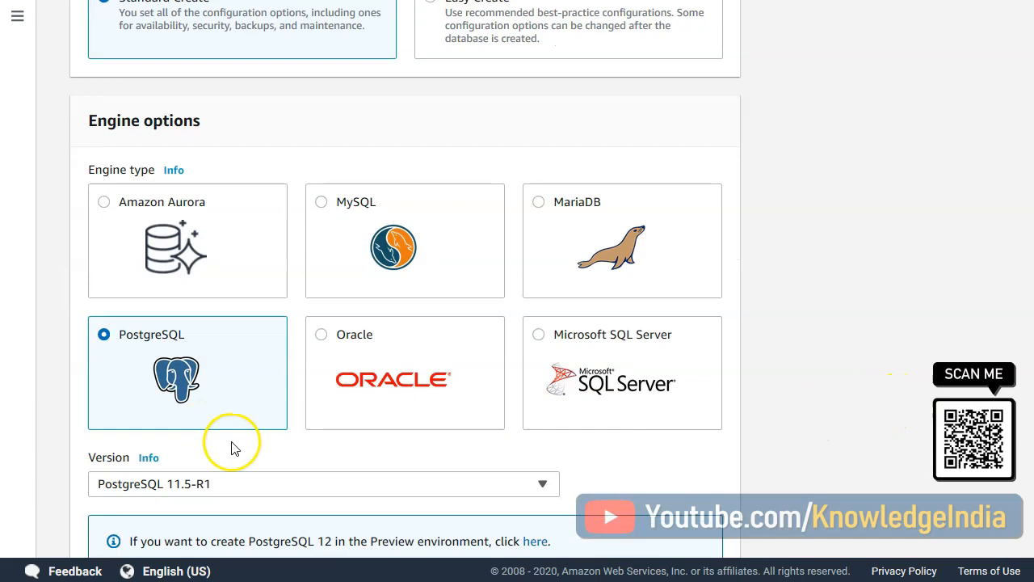
scroll(631, 445, "down", 3)
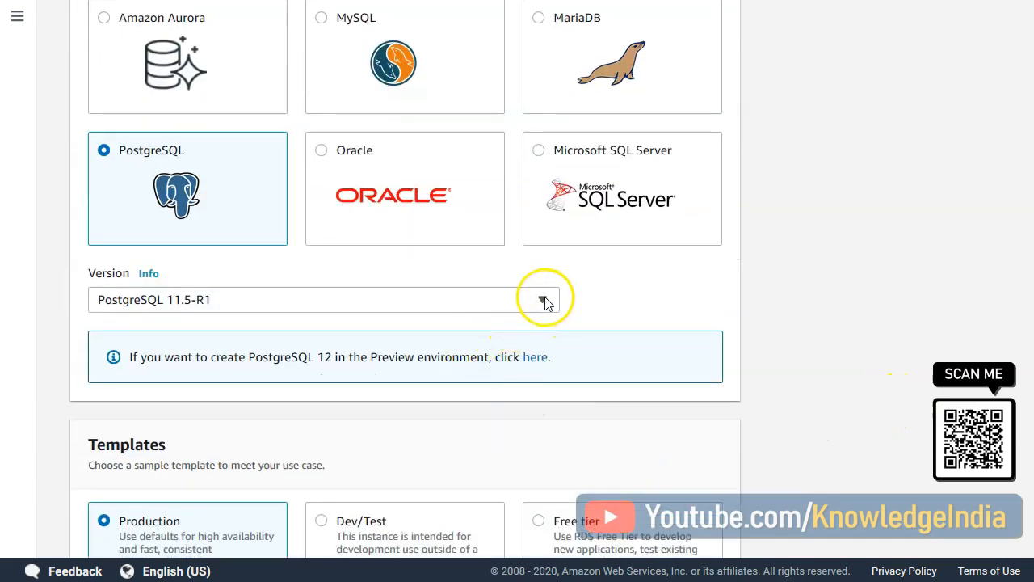
left_click(544, 300)
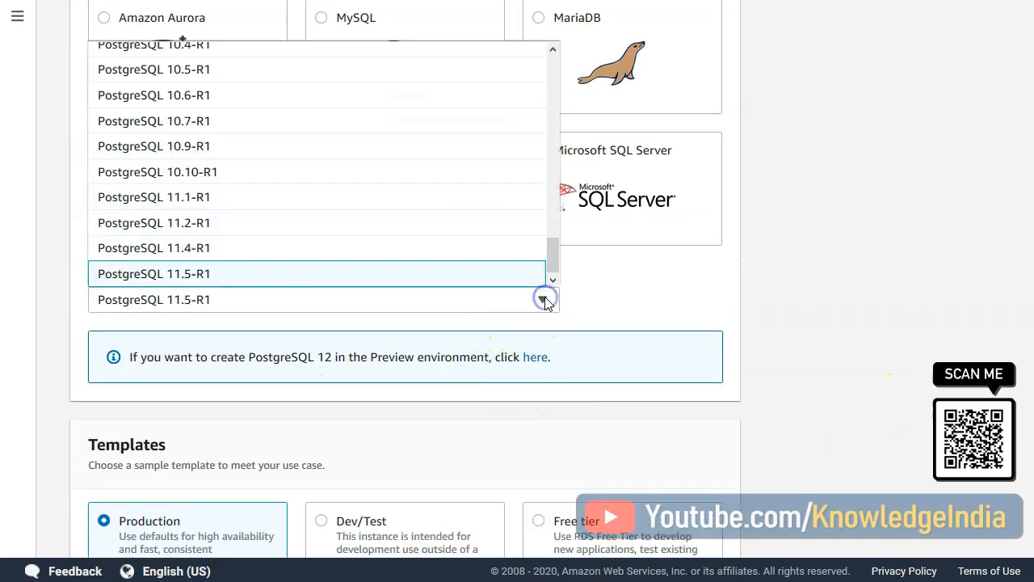
left_click(845, 372)
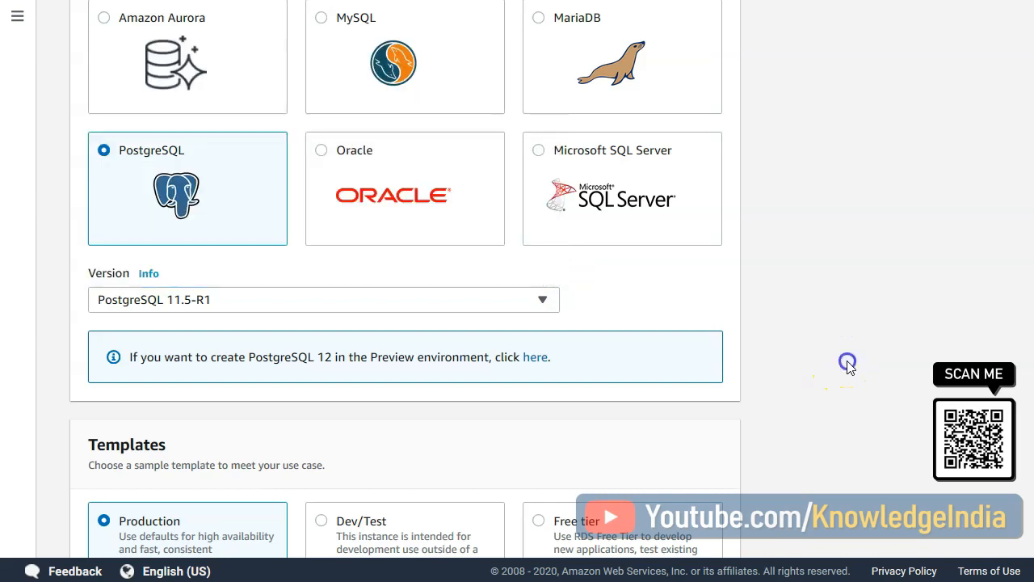
- Enter and confirm the master password in the credentials settings of the new database instance
scroll(817, 345, "down", 4)
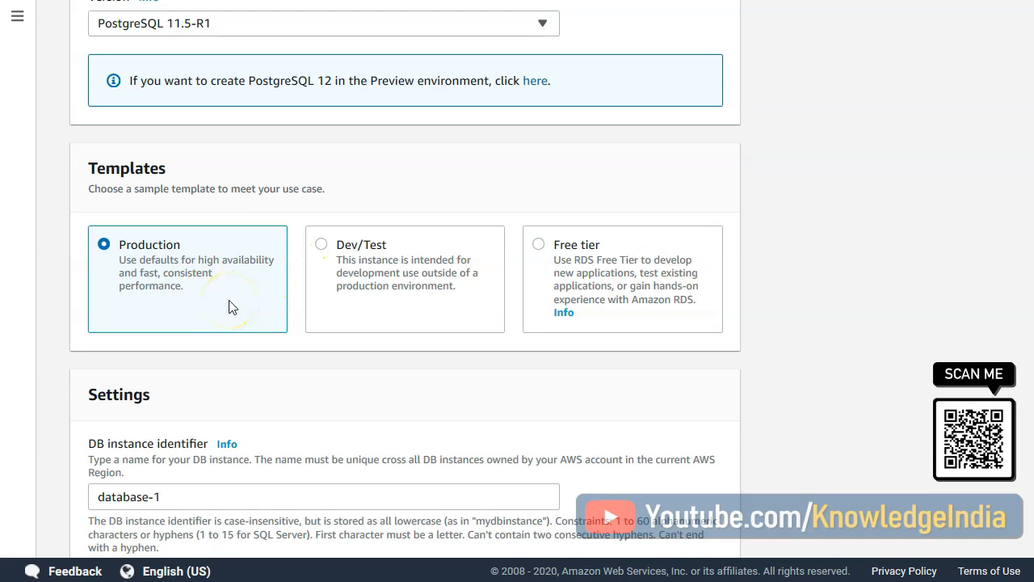
scroll(243, 363, "down", 3)
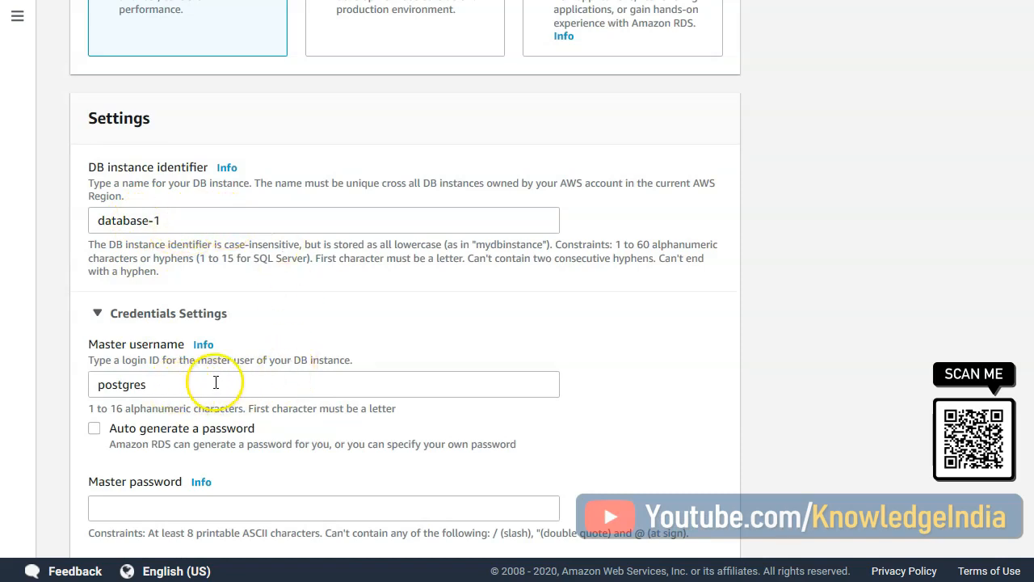
left_click(127, 508)
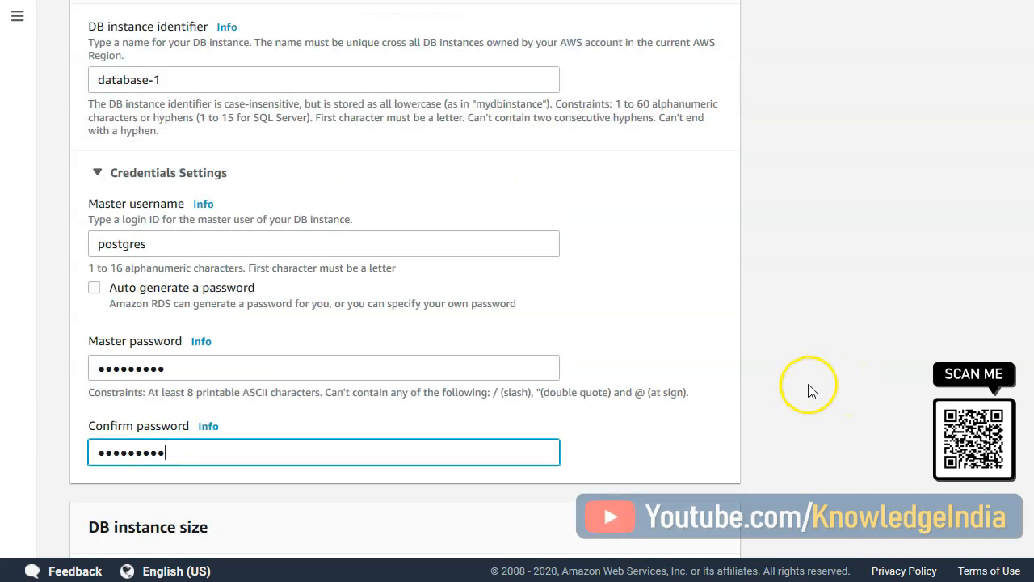
- Choose the burstable DB instance classes and keep the db.t2.micro size
scroll(808, 386, "down", 1)
scroll(349, 485, "down", 3)
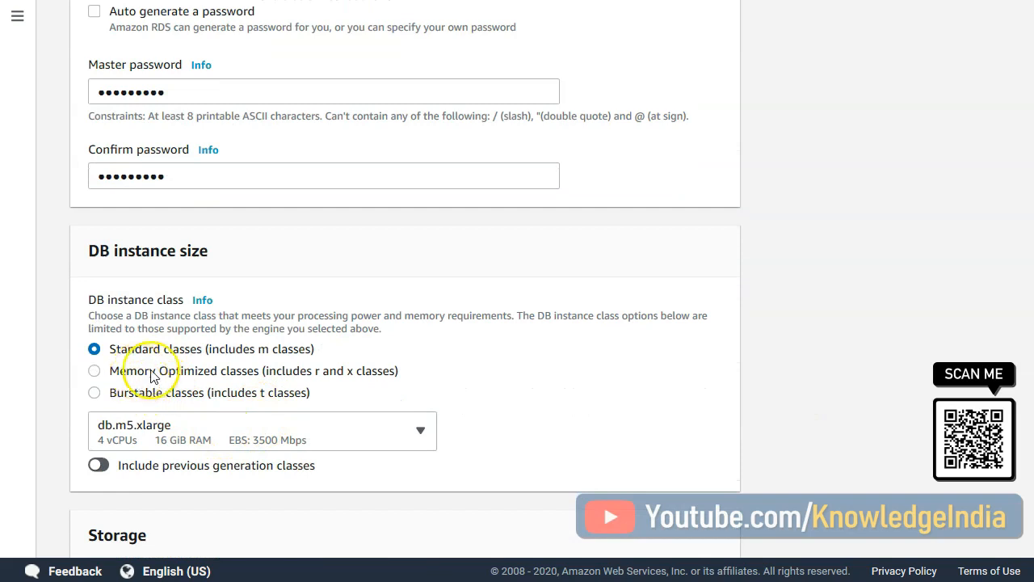
left_click(146, 393)
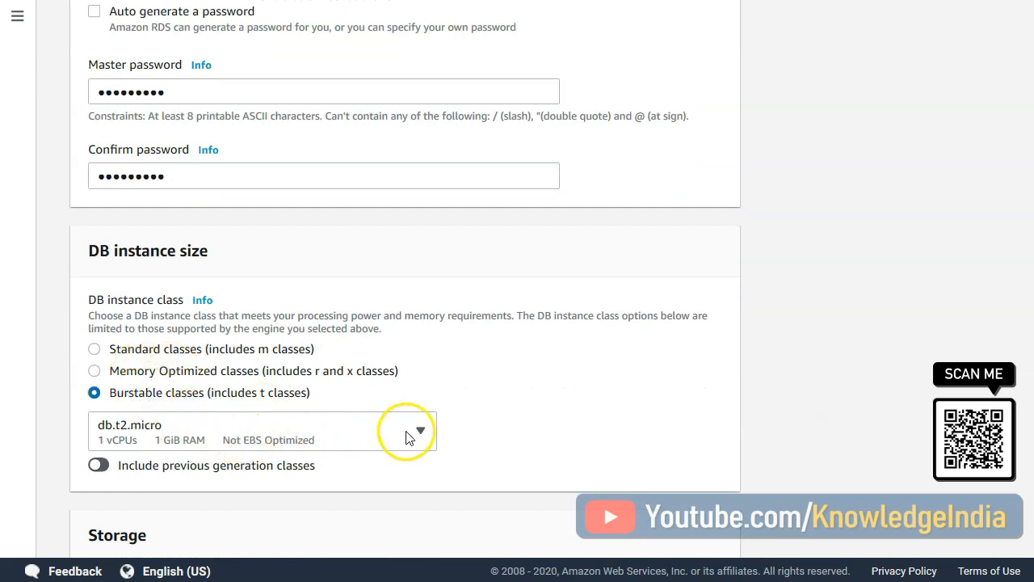
left_click(408, 432)
left_click(411, 430)
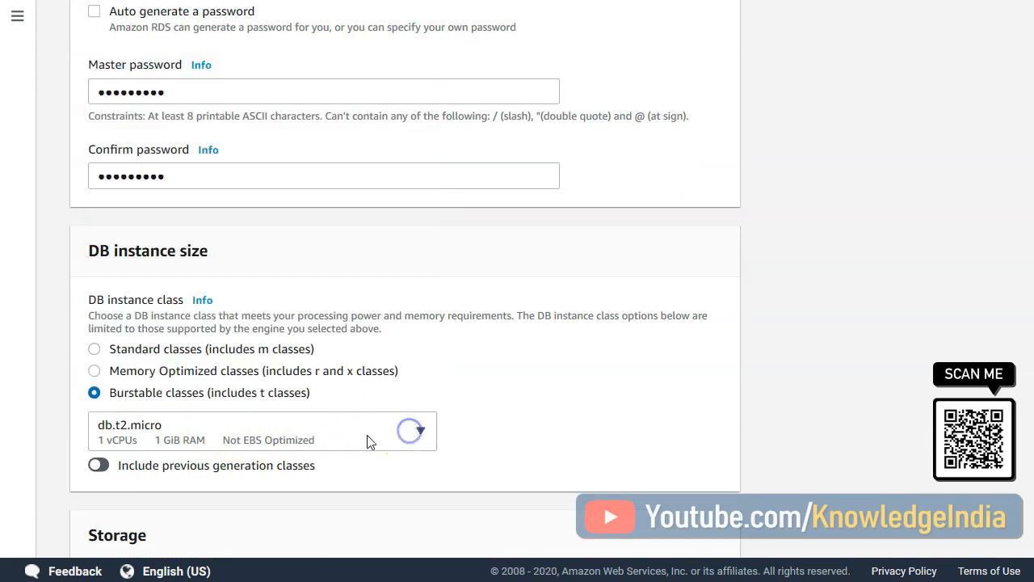
- Set the allocated storage to 50 GiB and the storage type to General Purpose (SSD)
scroll(844, 408, "down", 4)
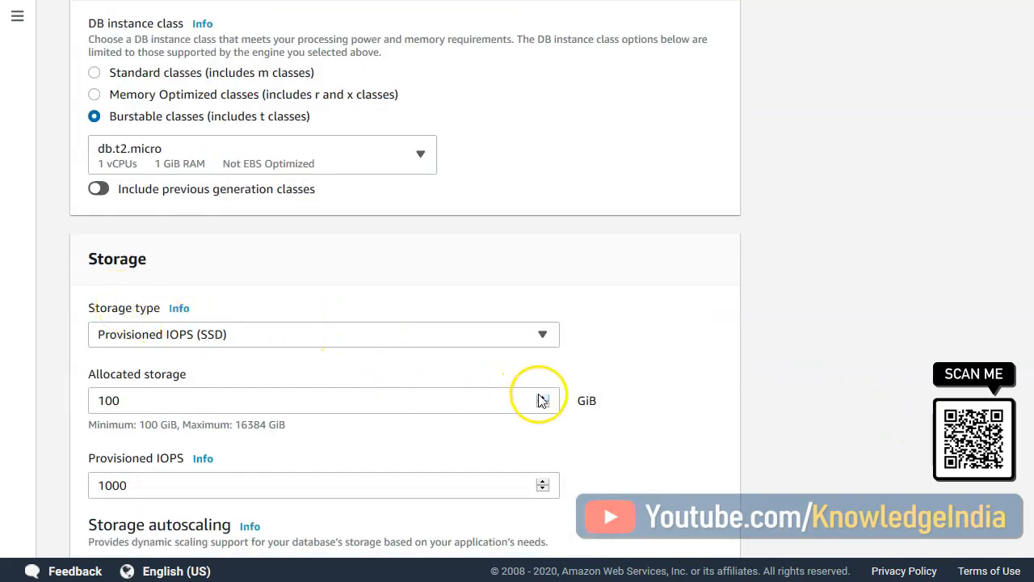
left_click_drag(490, 399, 44, 402)
type("50")
key("Tab")
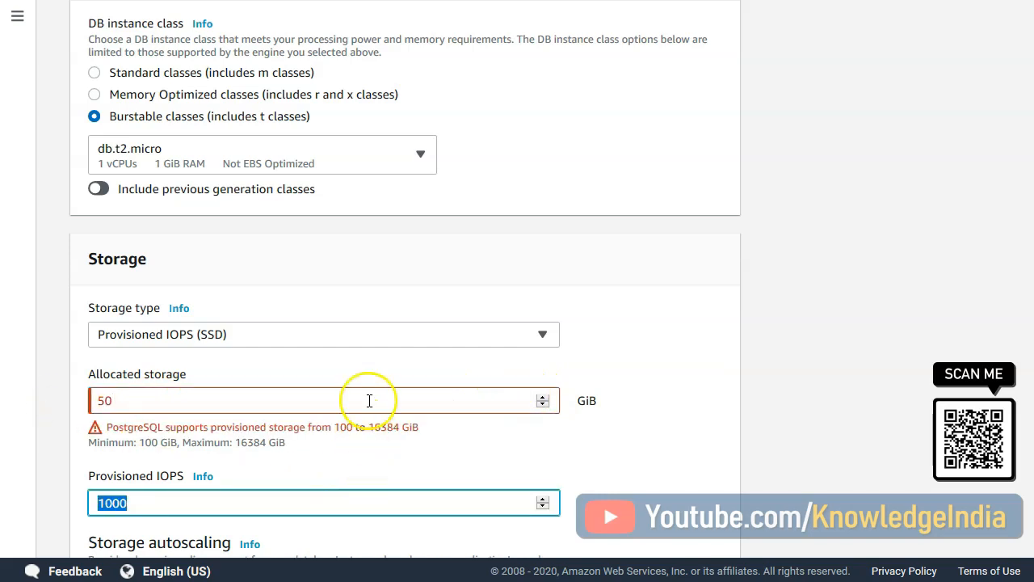
left_click(338, 395)
key("ctrl+a")
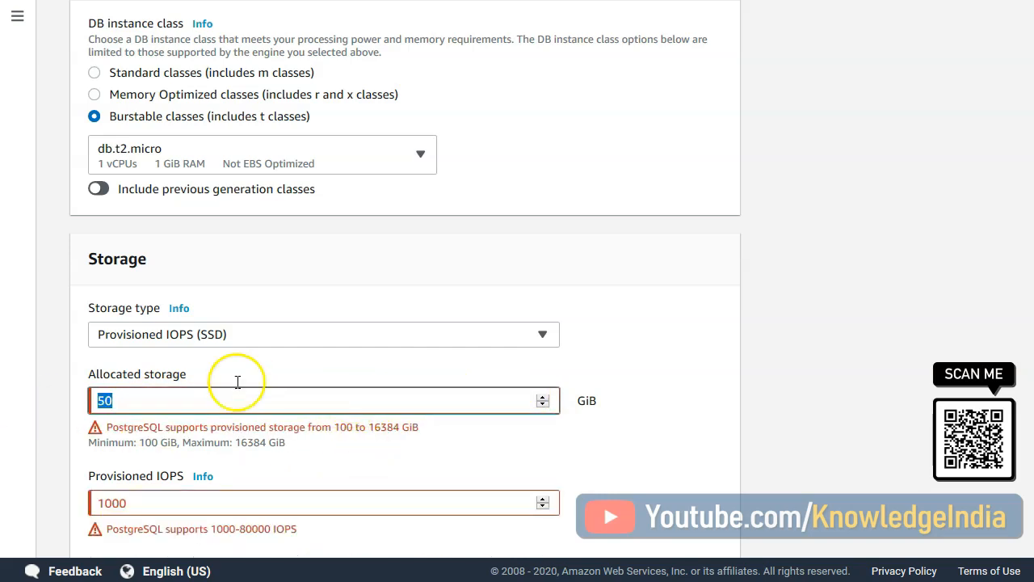
left_click(263, 337)
left_click(223, 359)
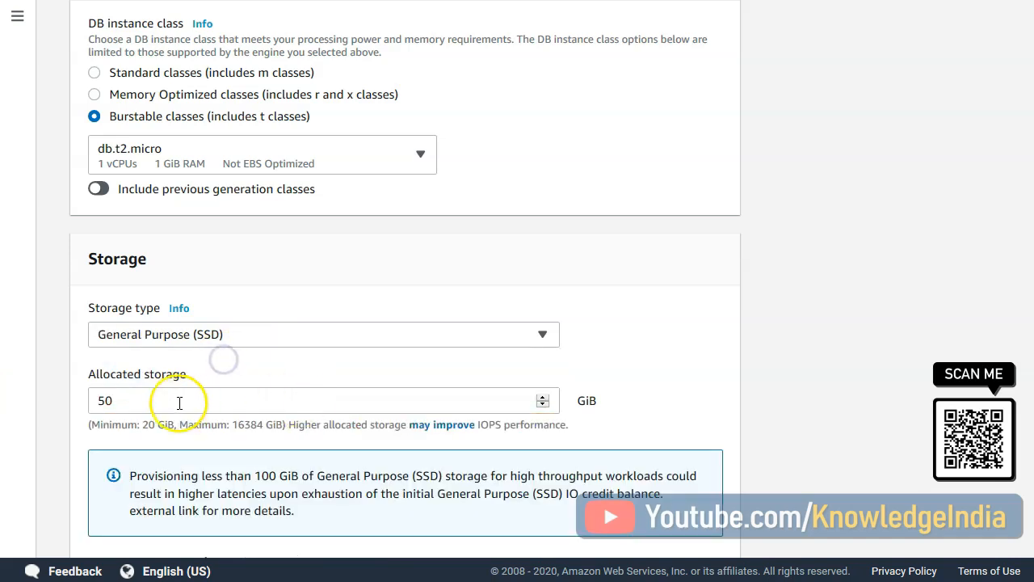
- Review the storage autoscaling option together with the allocated storage and the limits of the maximum storage threshold
scroll(838, 411, "down", 3)
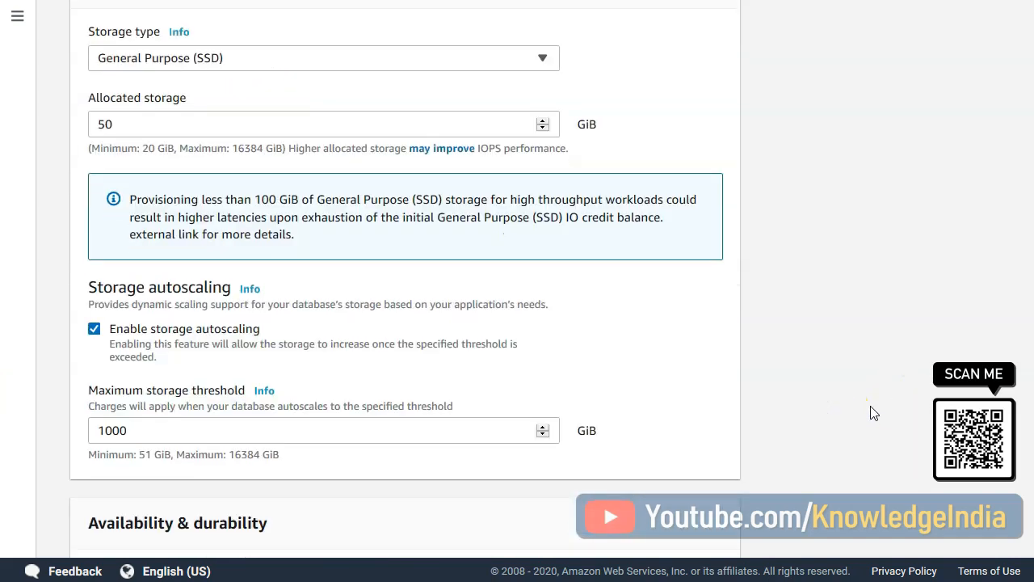
scroll(873, 412, "down", 2)
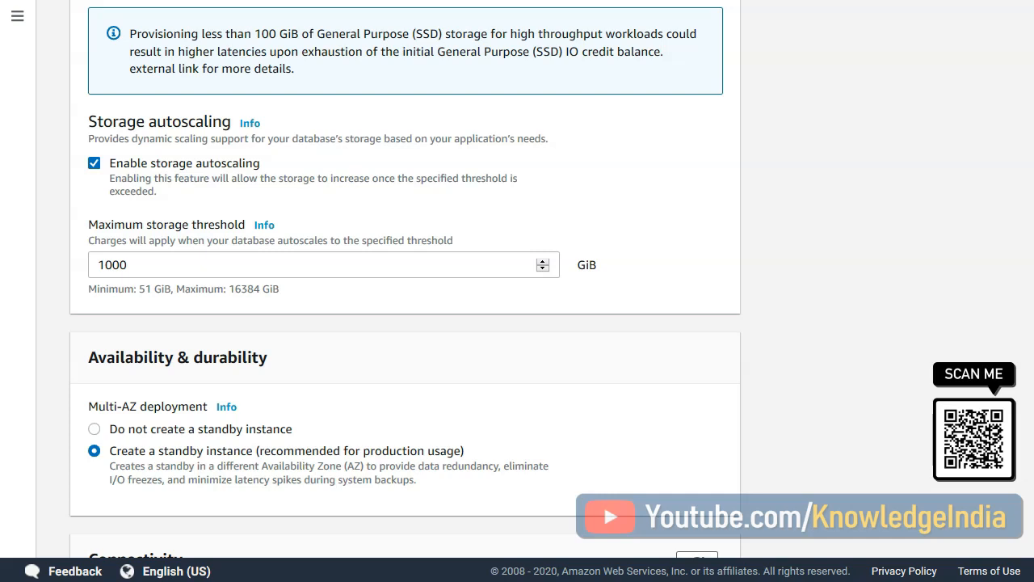
scroll(462, 331, "up", 3)
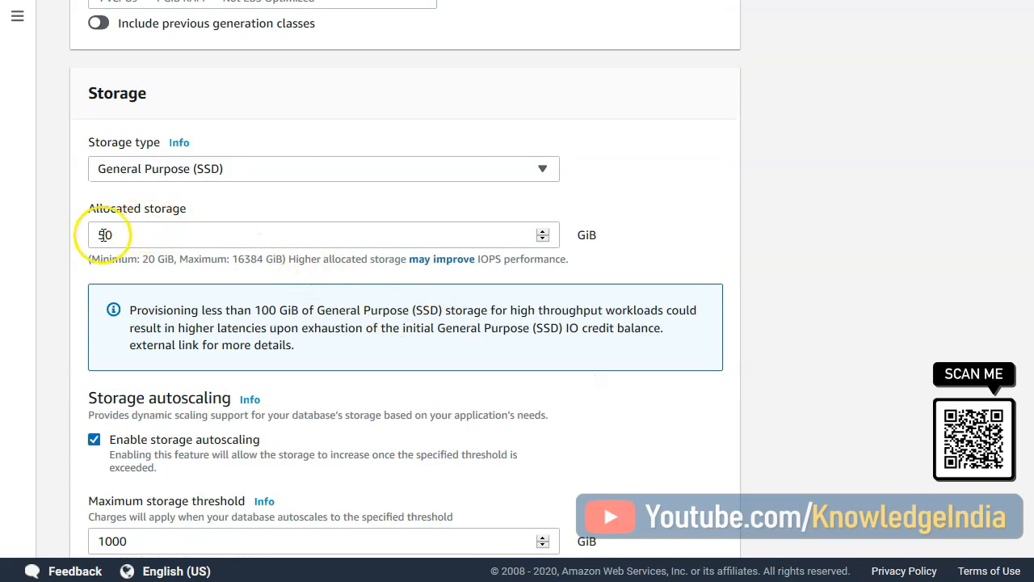
scroll(165, 232, "down", 2)
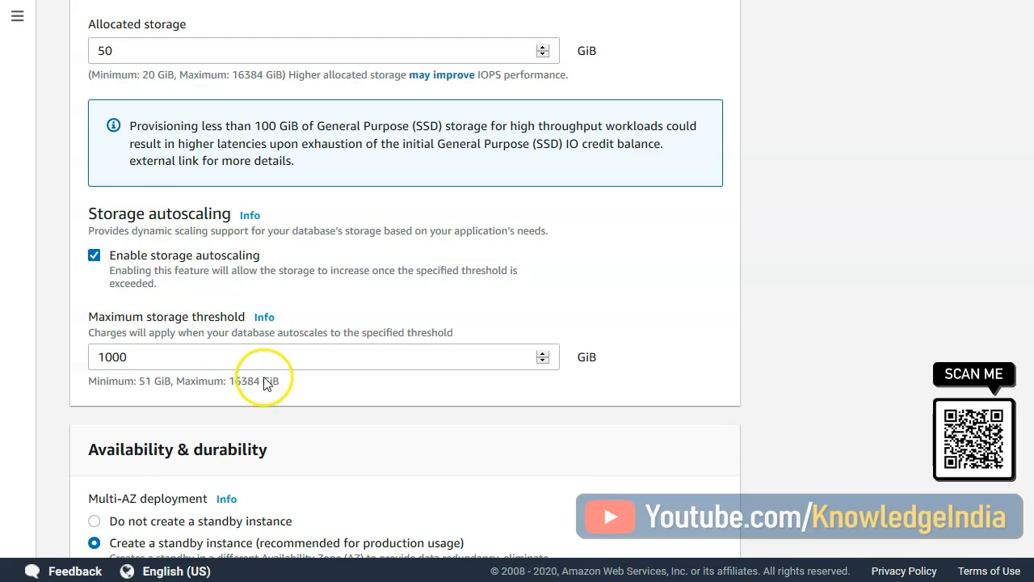
left_click_drag(228, 382, 263, 382)
left_click(135, 381)
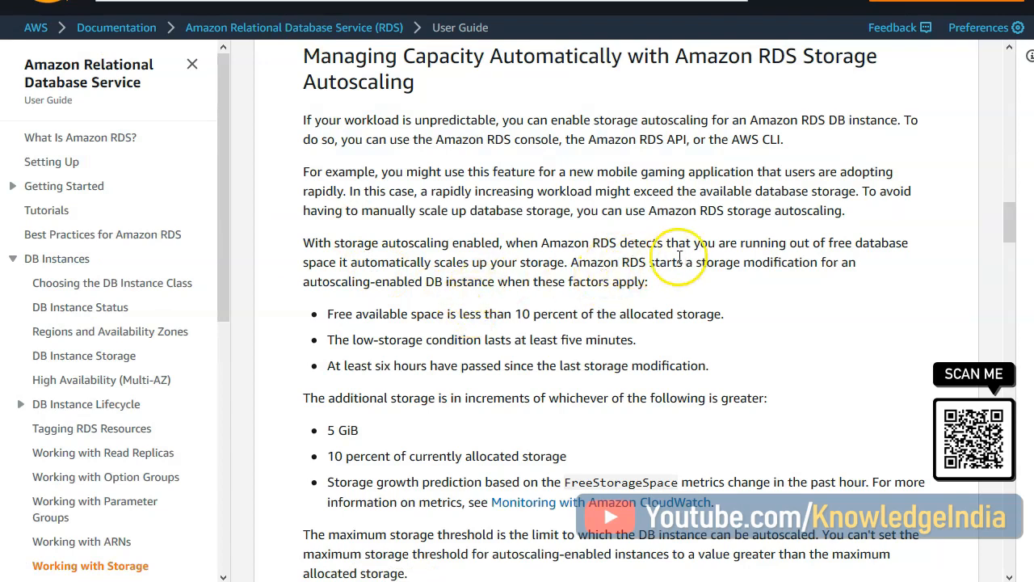
- Switch to the Amazon RDS User Guide and read the conditions that trigger a storage autoscaling modification
left_click_drag(578, 262, 792, 293)
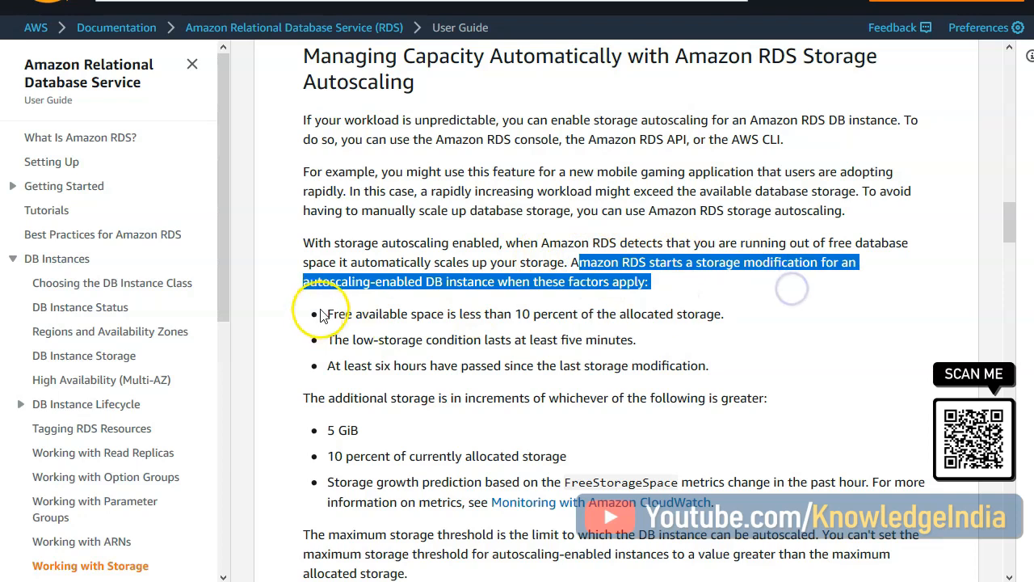
left_click(377, 283)
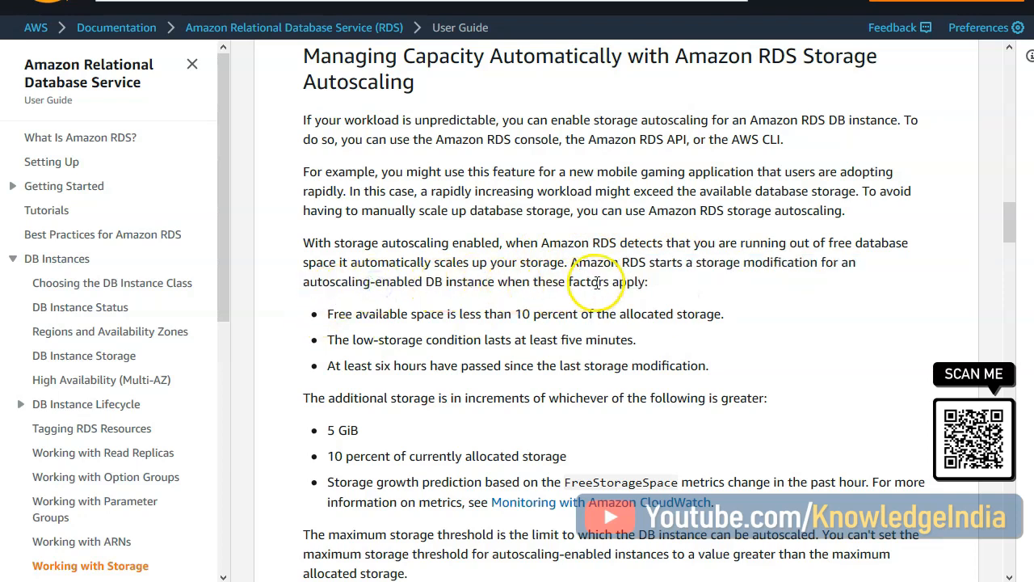
left_click_drag(707, 365, 320, 316)
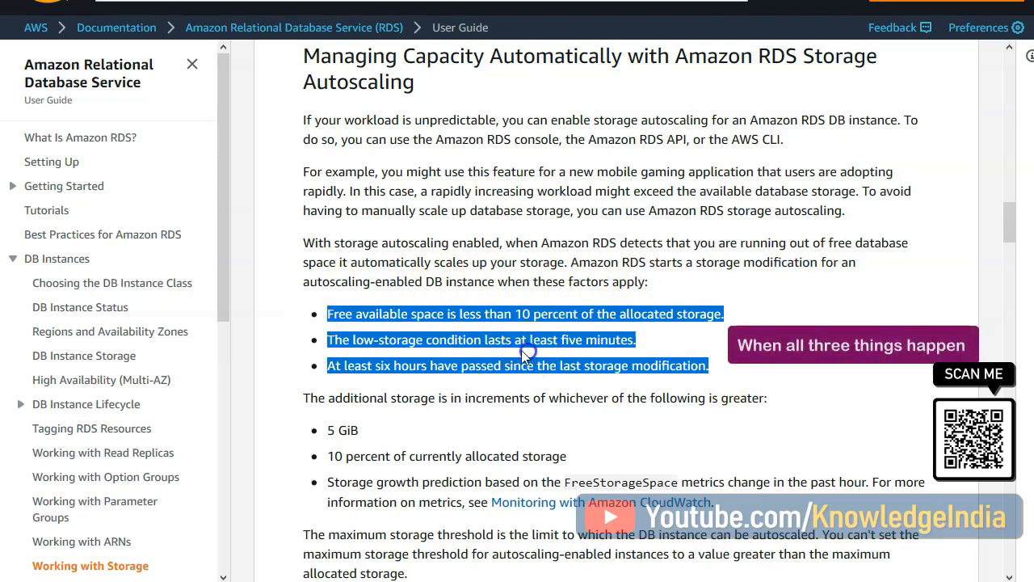
left_click(372, 320)
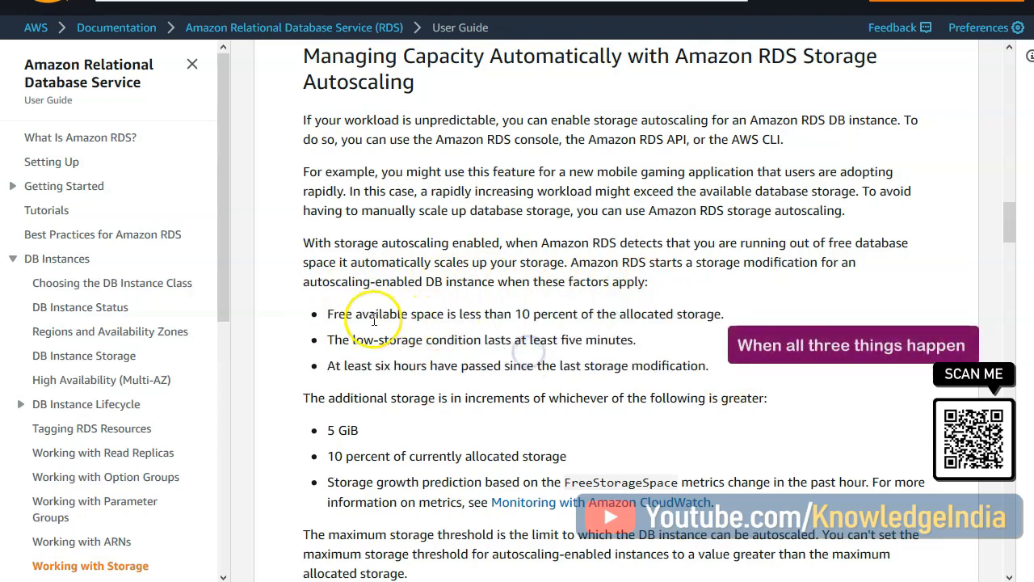
left_click(631, 344)
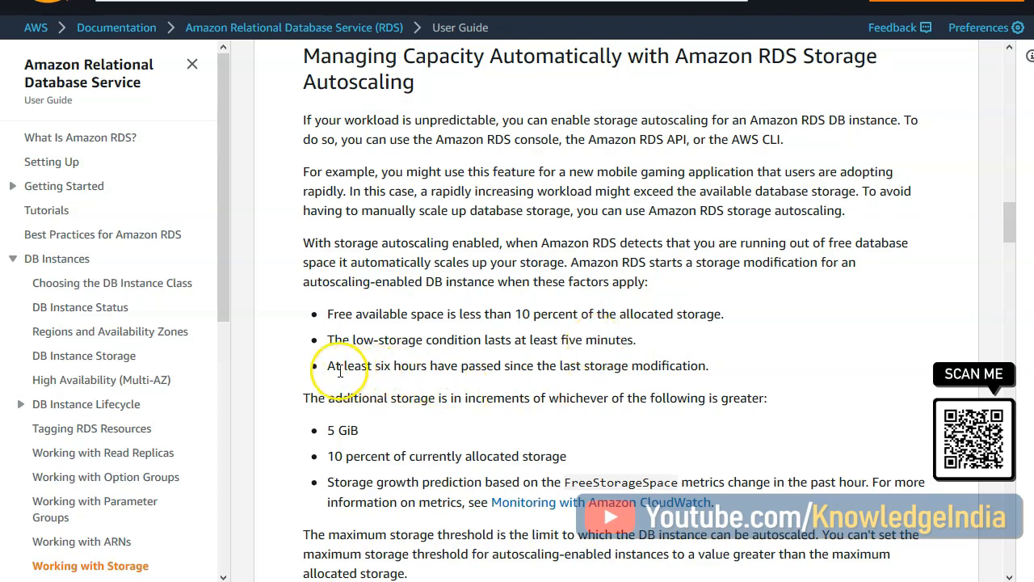
left_click_drag(335, 366, 700, 372)
left_click(727, 378)
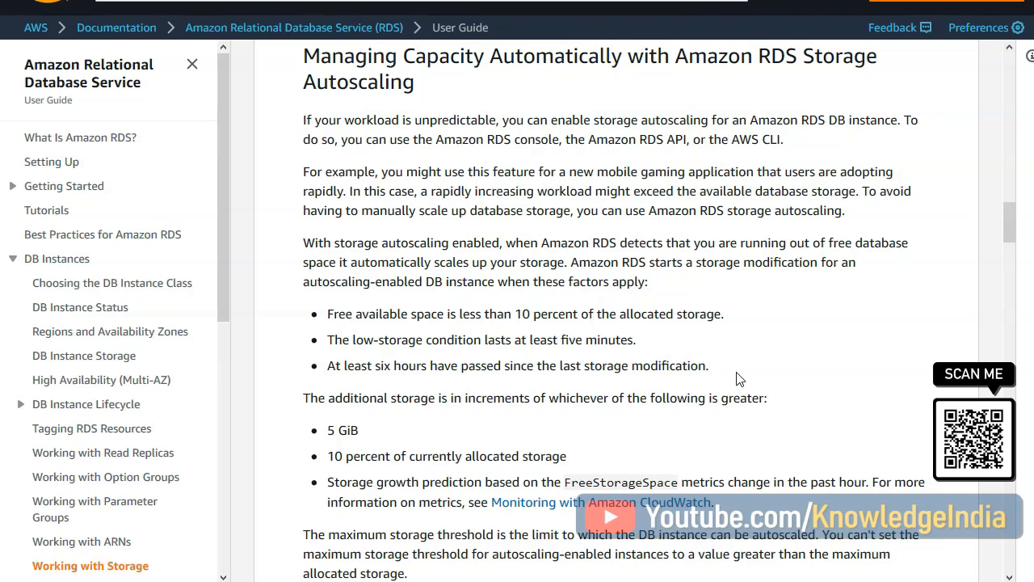
- Examine the rules in the User Guide for how much additional storage each autoscaling increment adds
scroll(659, 396, "down", 2)
left_click_drag(329, 256, 386, 322)
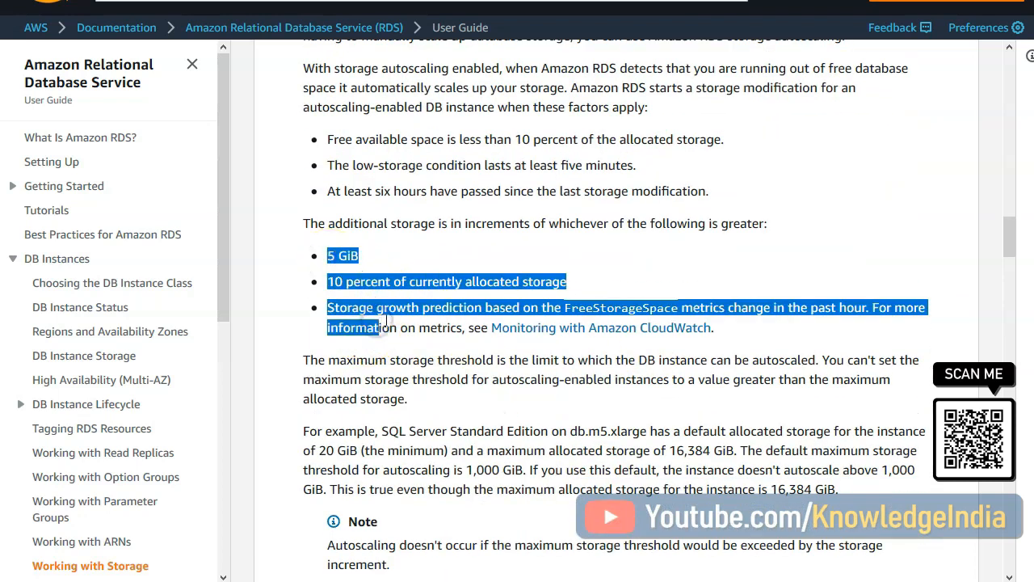
left_click(649, 242)
left_click_drag(689, 224, 759, 216)
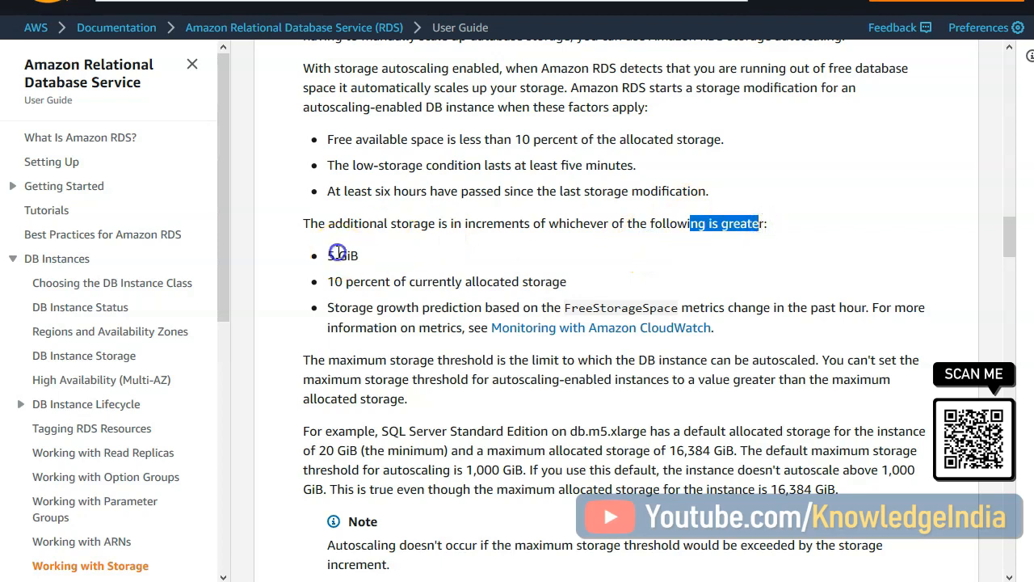
left_click(338, 253)
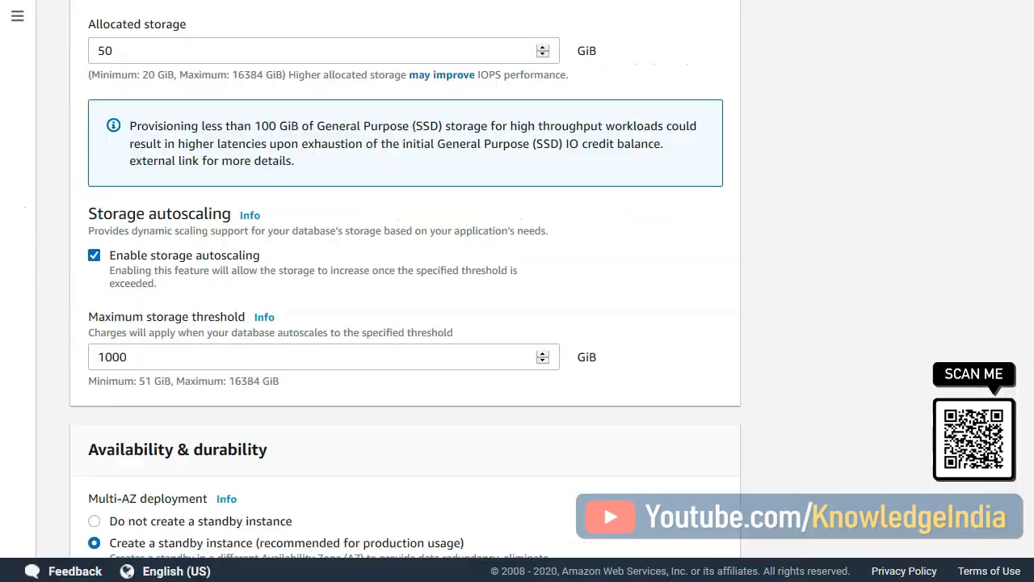
- Return to the database creation form and set the allocated storage to 100 GiB
scroll(168, 162, "up", 2)
double_click(132, 143)
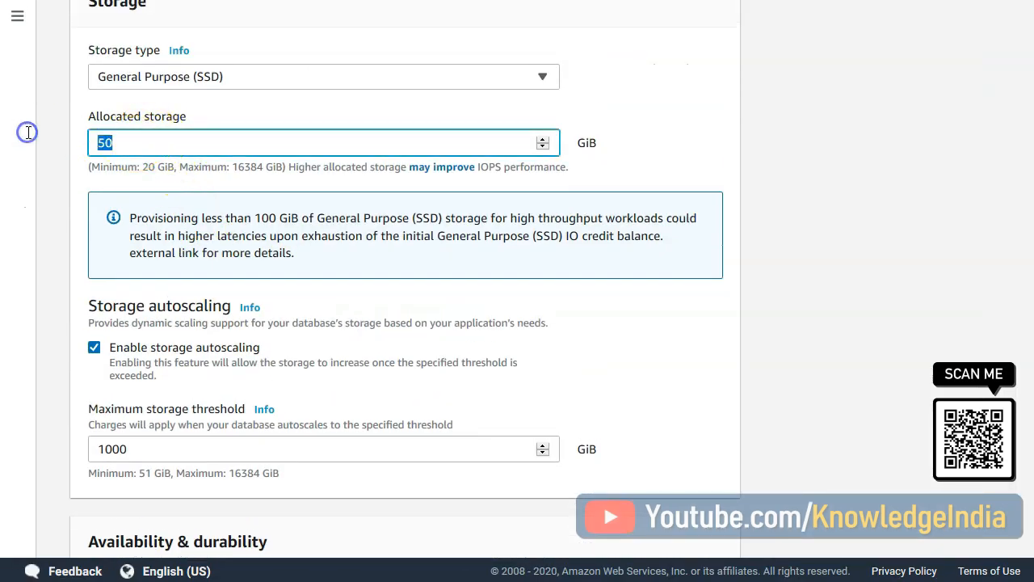
type("100")
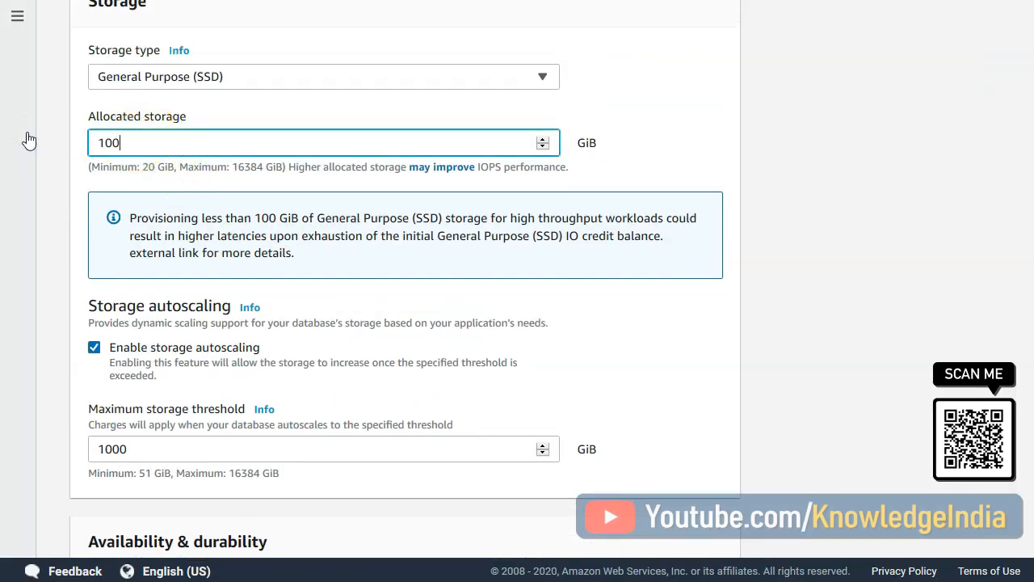
left_click(800, 297)
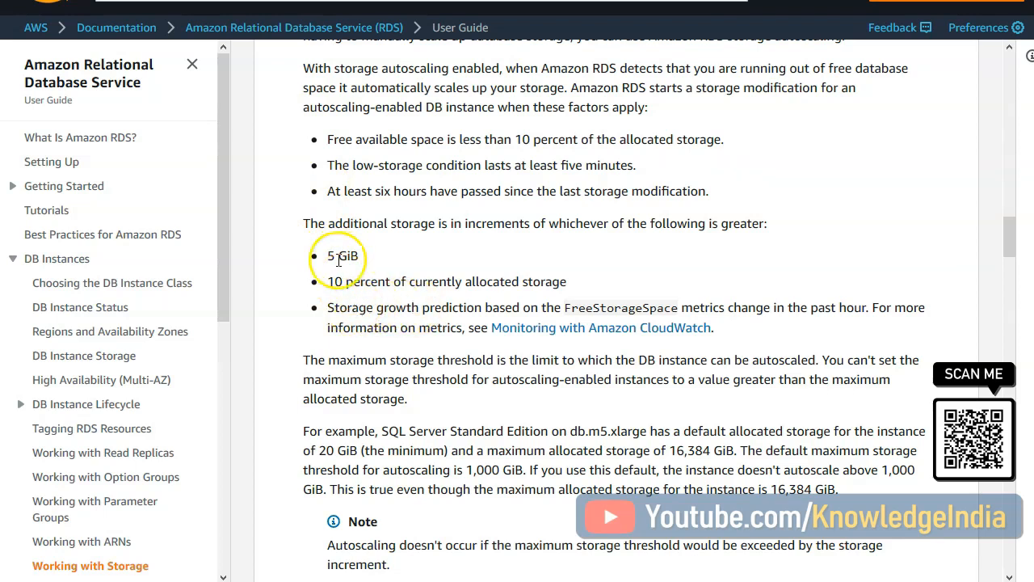
- Go back to the RDS User Guide and reread the three storage increment criteria
left_click_drag(306, 256, 367, 323)
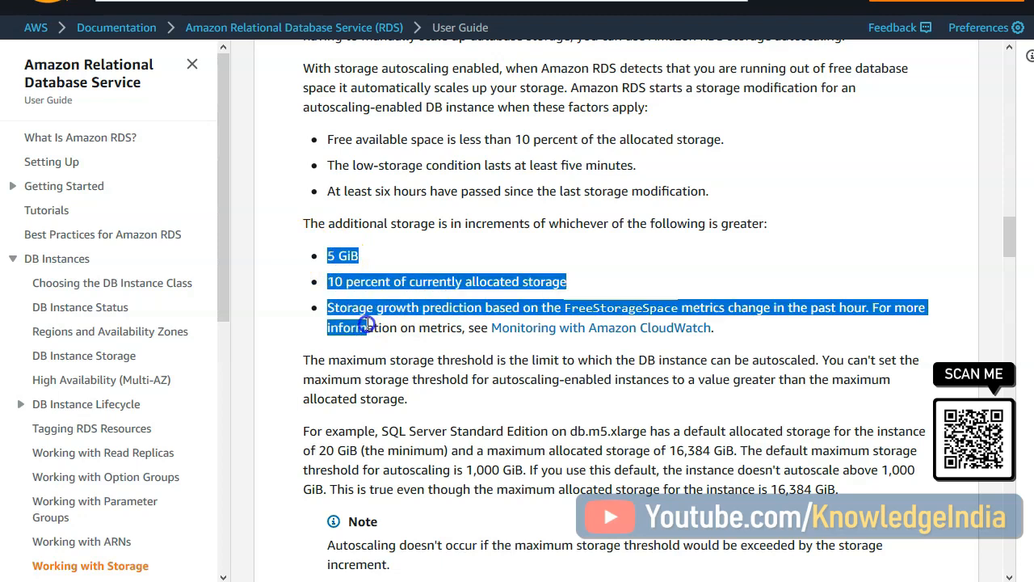
left_click(393, 324)
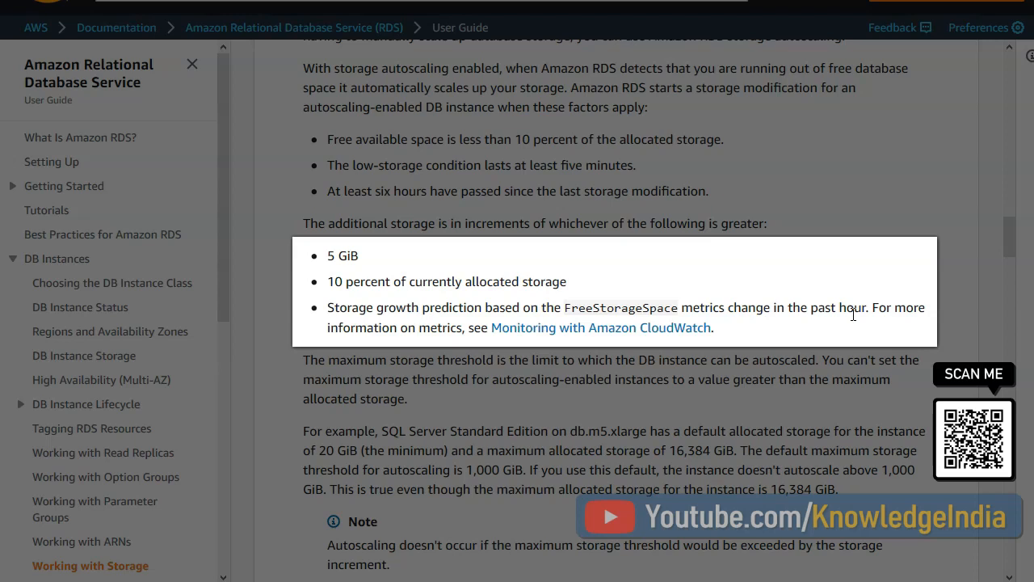
- Read the maximum storage threshold explanation and the autoscaling limitation notes in the RDS User Guide
left_click(853, 315)
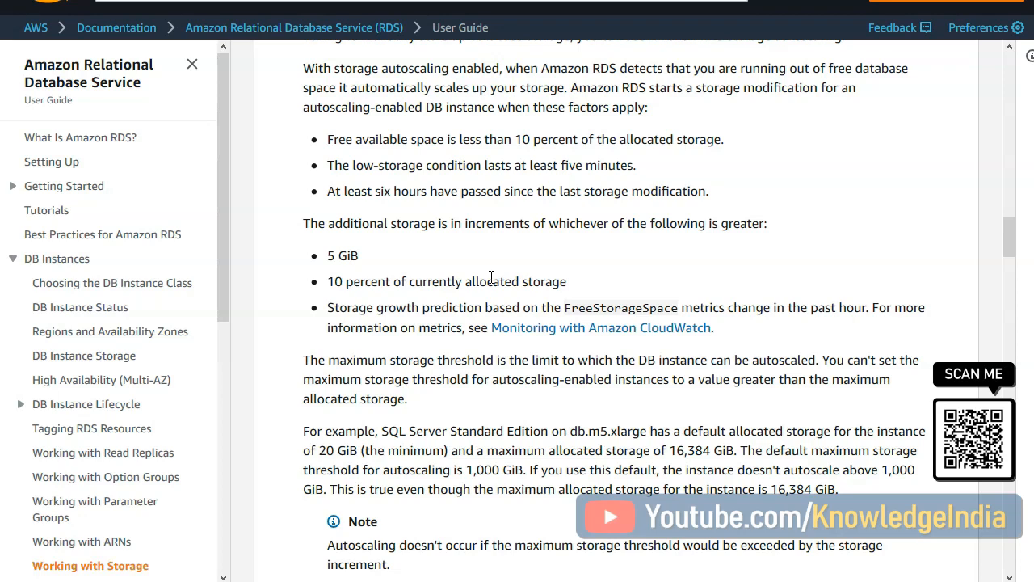
scroll(491, 277, "down", 5)
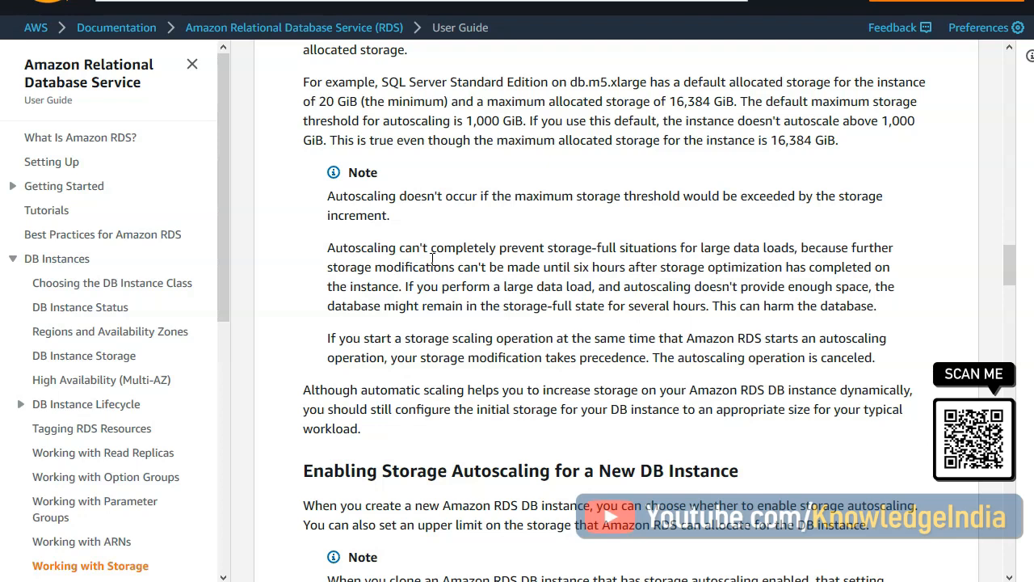
left_click(425, 247)
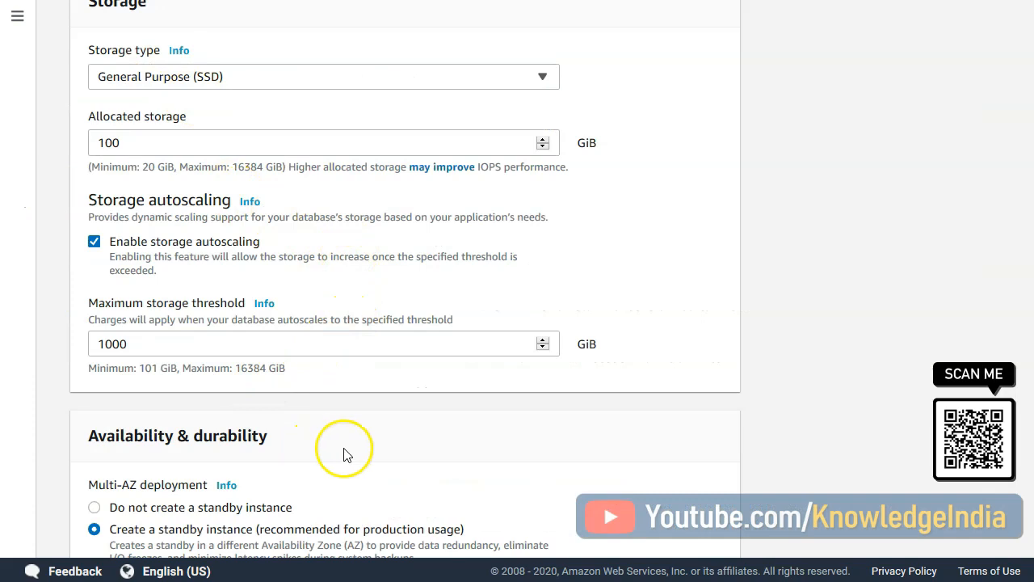
- In the database creation form's connectivity settings, choose a new VPC security group named rdsSG and make the database publicly accessible
scroll(279, 541, "down", 1)
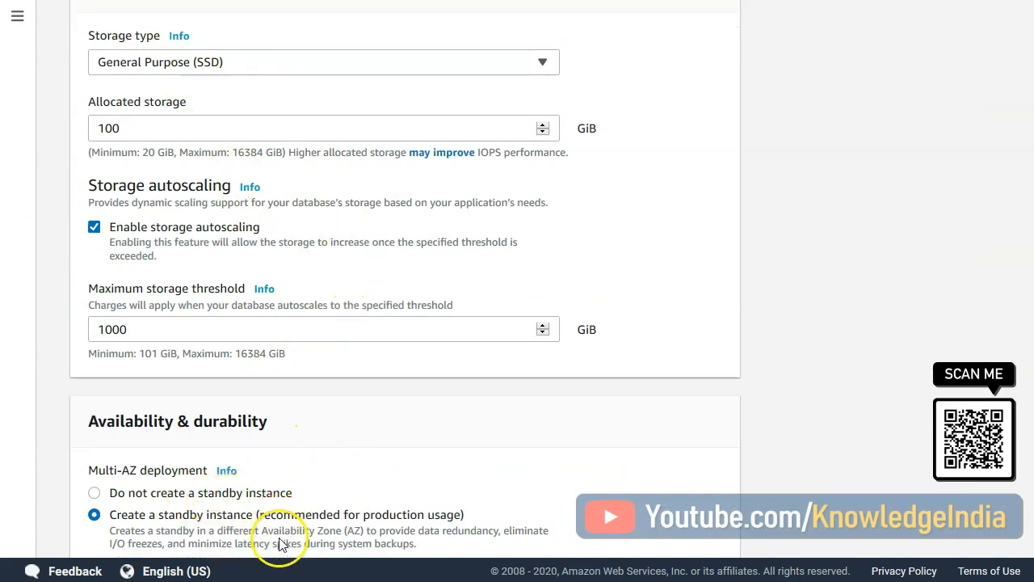
scroll(279, 543, "down", 1)
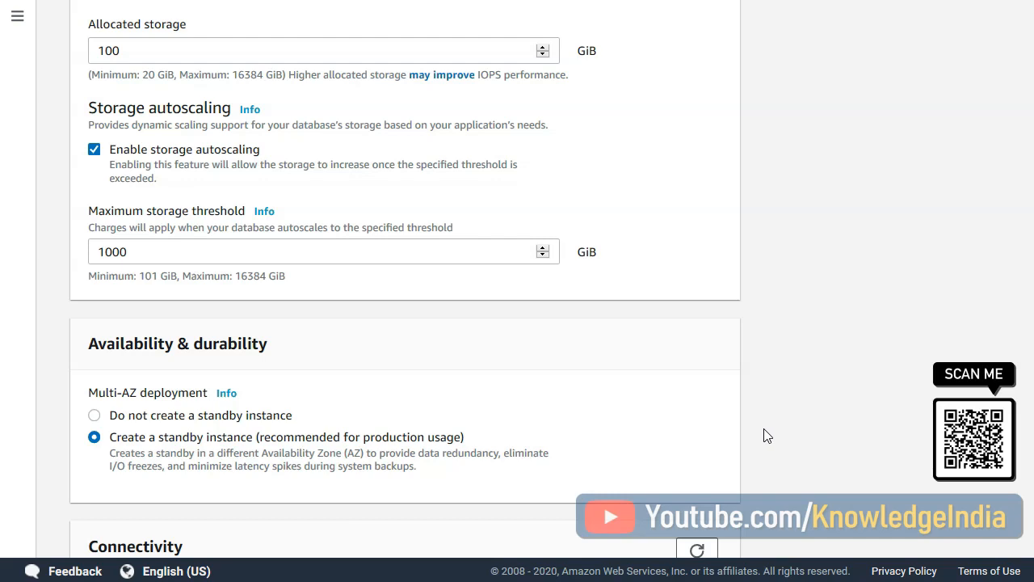
scroll(275, 411, "down", 6)
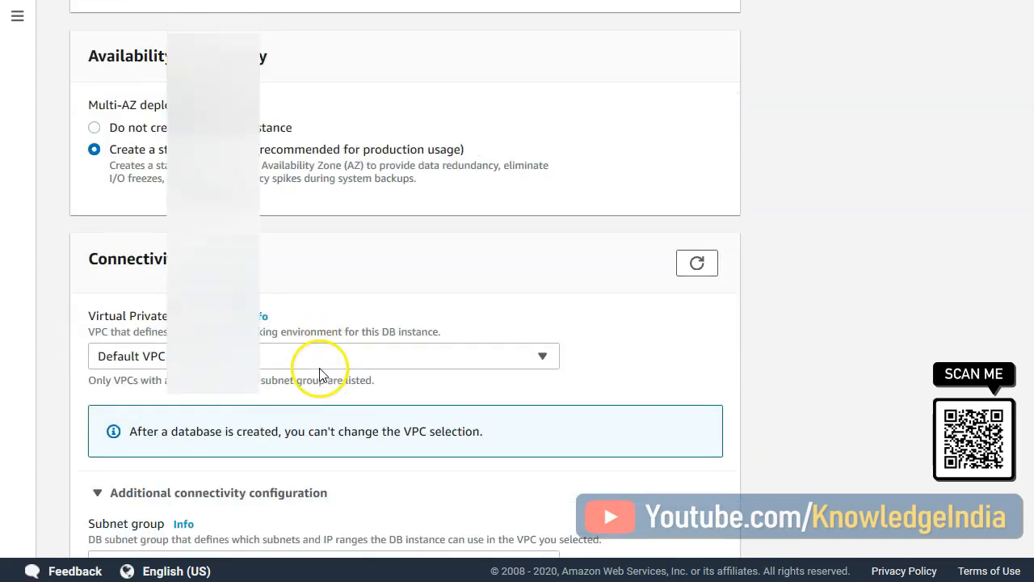
scroll(321, 369, "down", 4)
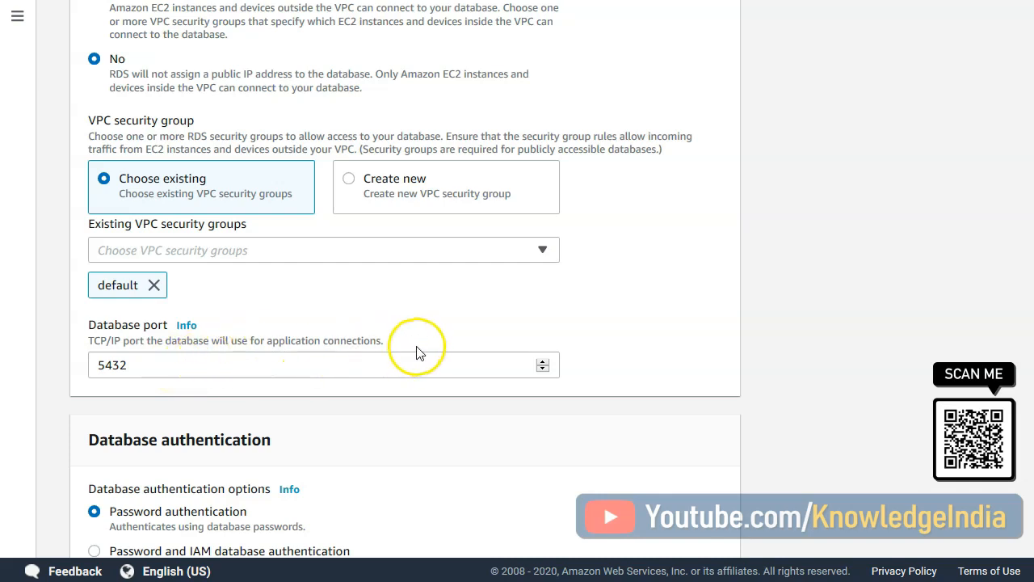
left_click(392, 179)
left_click(300, 252)
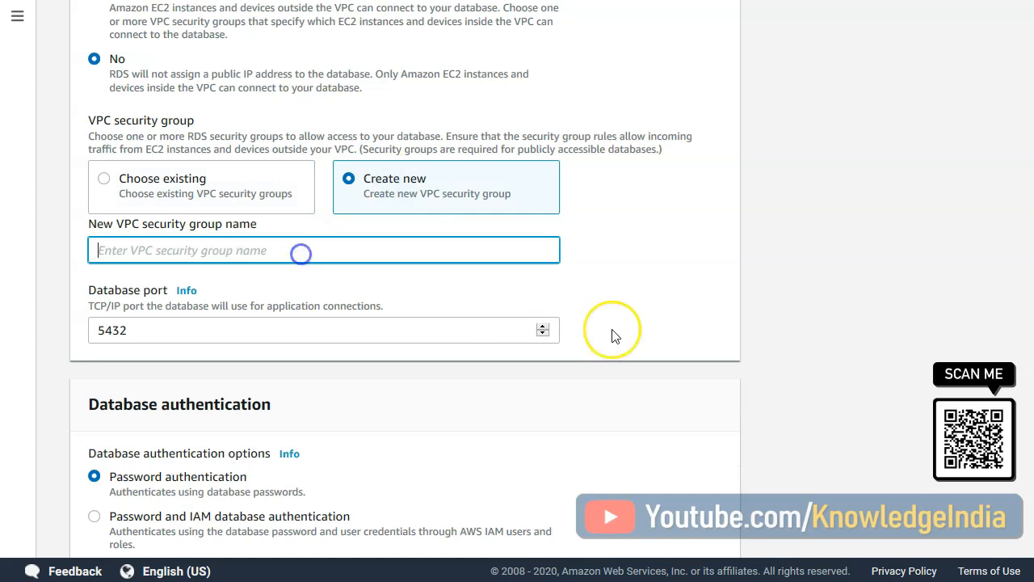
type("rds")
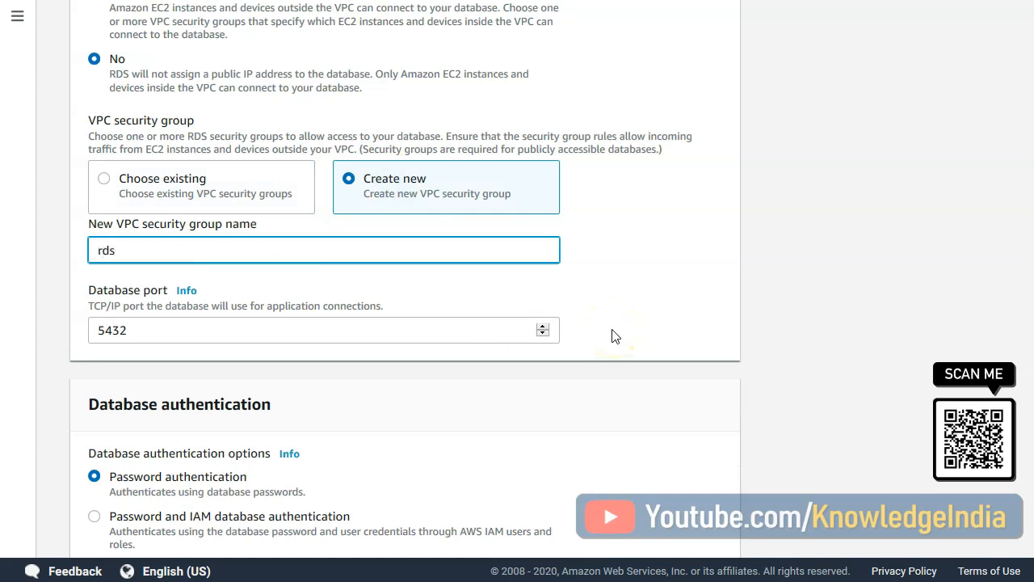
type("SG")
left_click(824, 366)
scroll(455, 192, "up", 1)
left_click(139, 120)
- Set the initial database name to mydatabase in the additional configuration and create the database
scroll(748, 306, "down", 5)
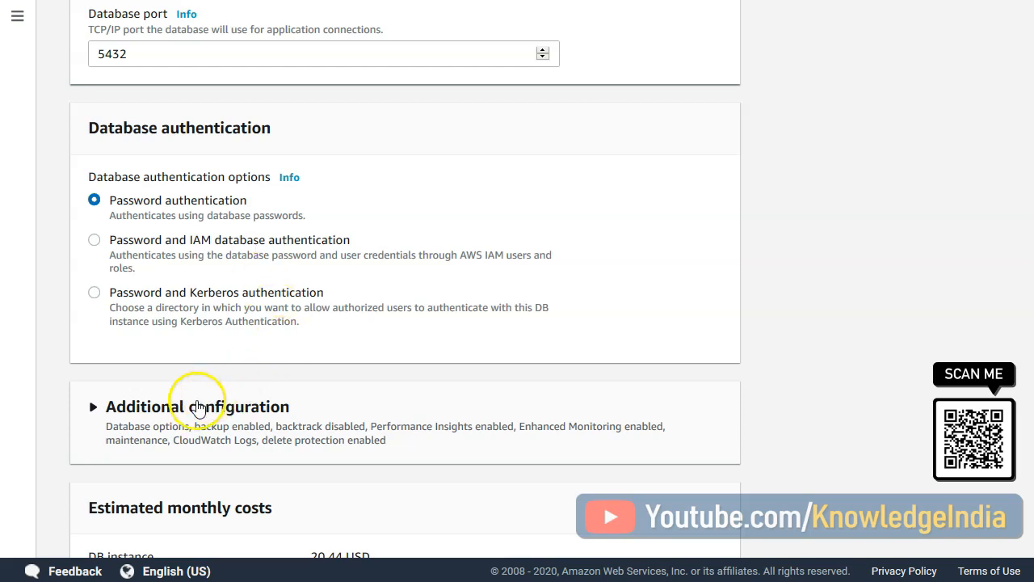
scroll(127, 428, "down", 1)
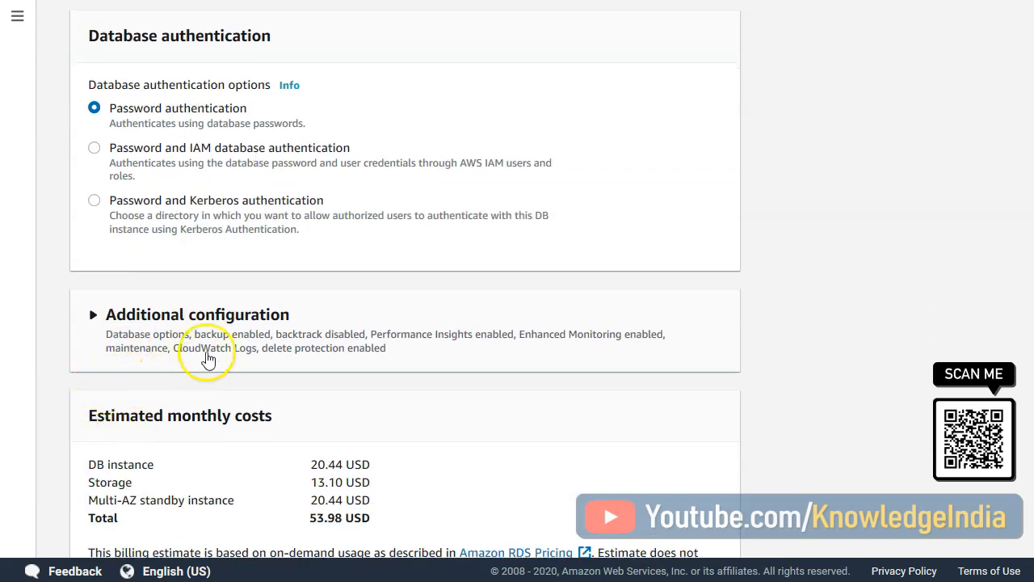
left_click(95, 316)
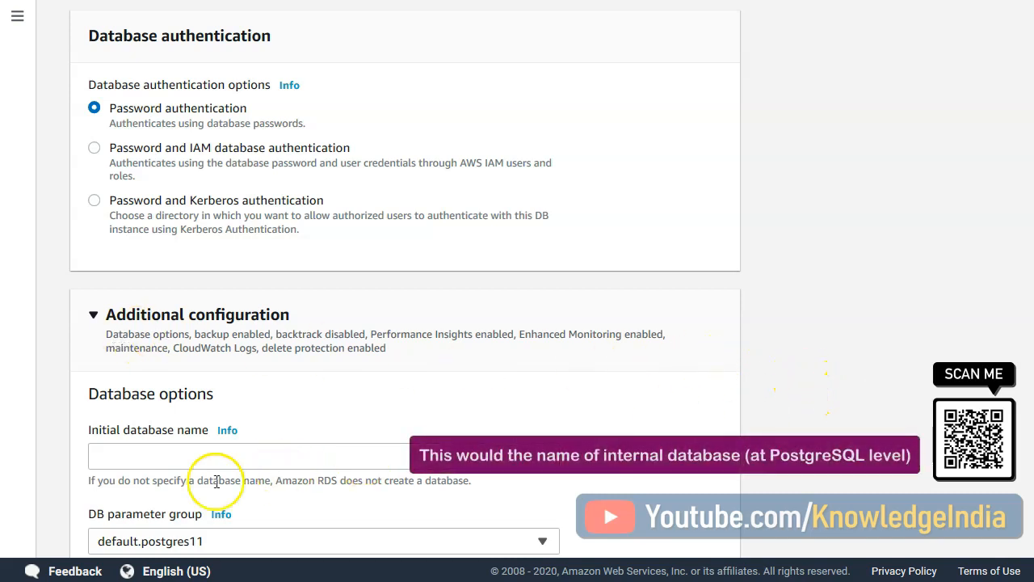
left_click(172, 456)
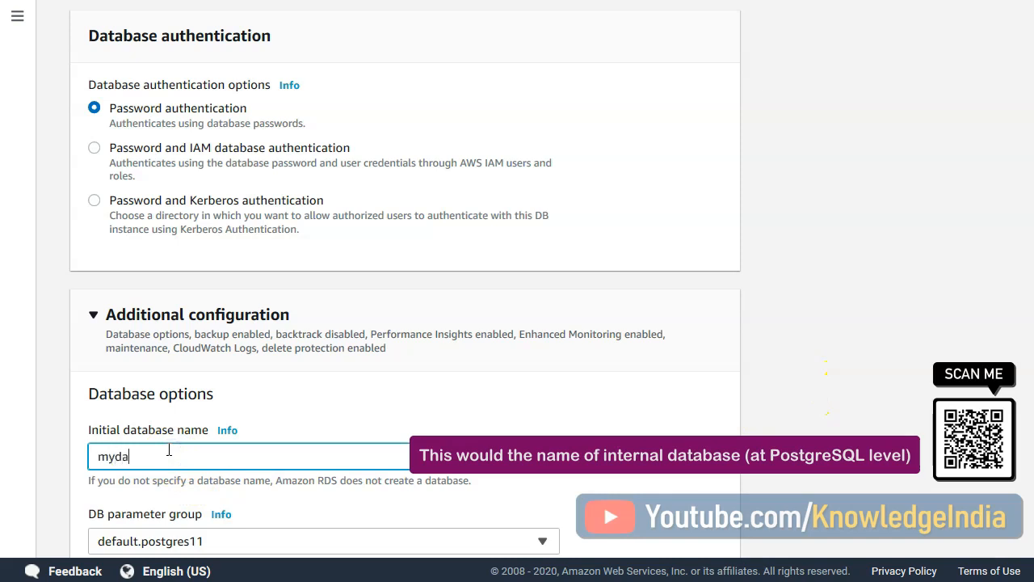
type("mydatabase")
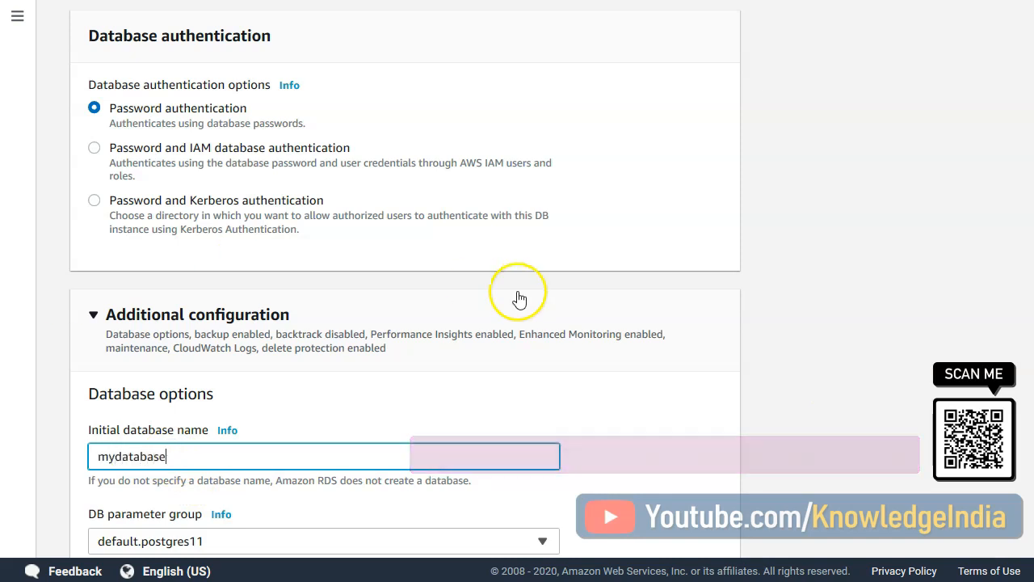
left_click(245, 315)
scroll(318, 335, "down", 3)
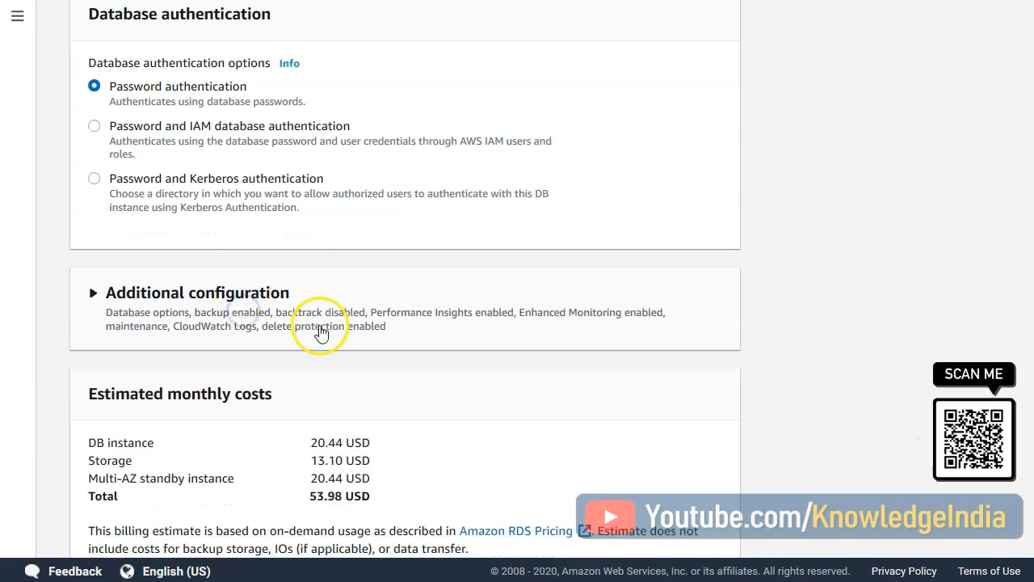
left_click(657, 525)
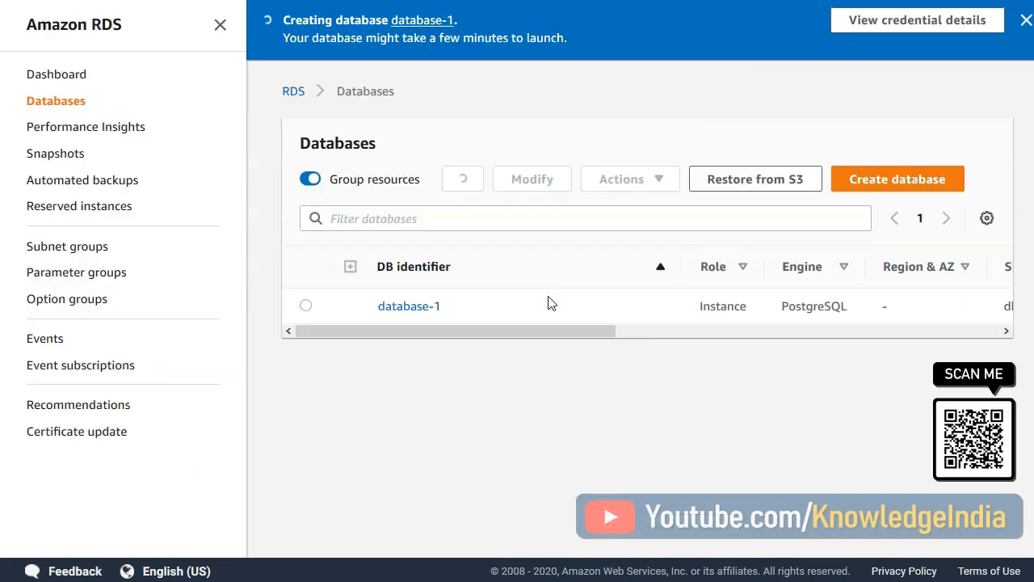
- Open the details of database-1 and copy its endpoint address
left_click(533, 310)
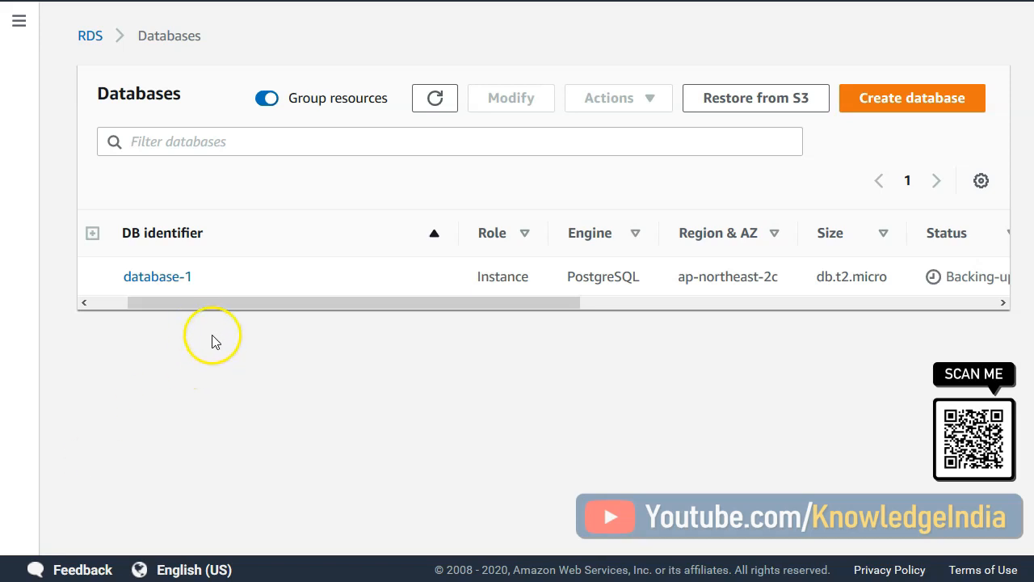
left_click(158, 276)
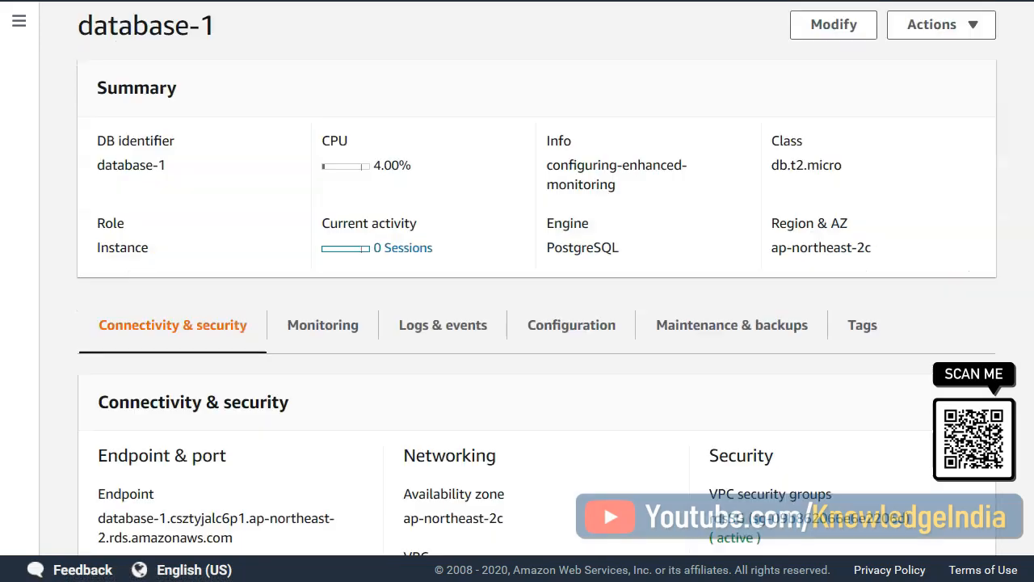
left_click_drag(245, 541, 100, 511)
key("ctrl+c")
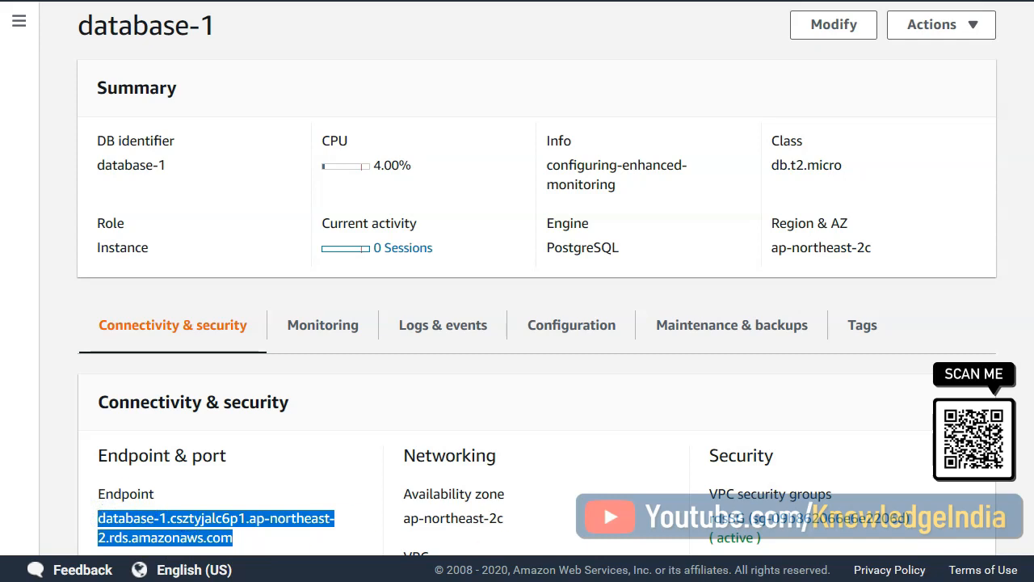
- Switch to SQL Workbench/J, open the connection profiles and set the driver of profile rs2 to PostgreSQL
left_click(847, 580)
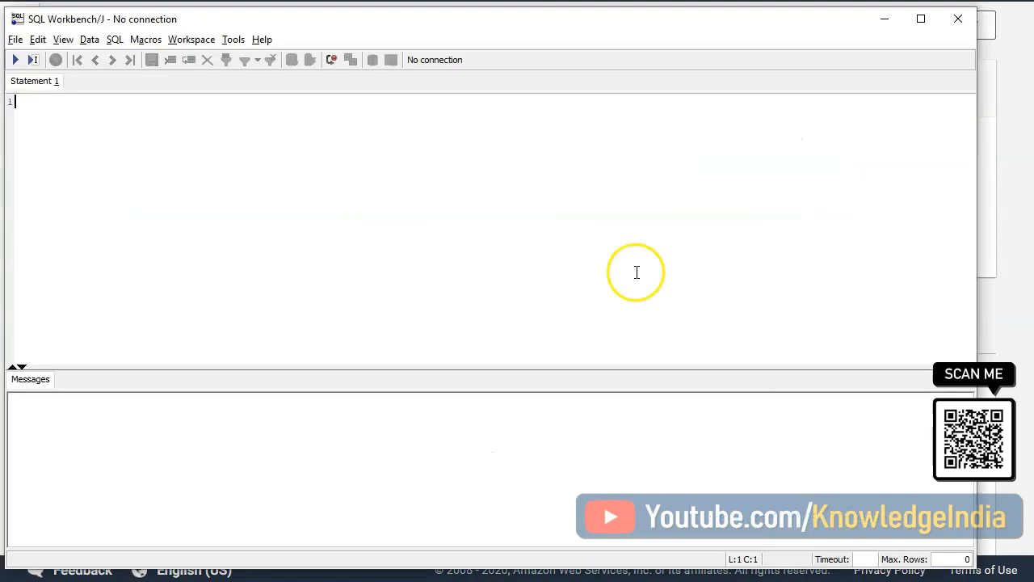
left_click(15, 40)
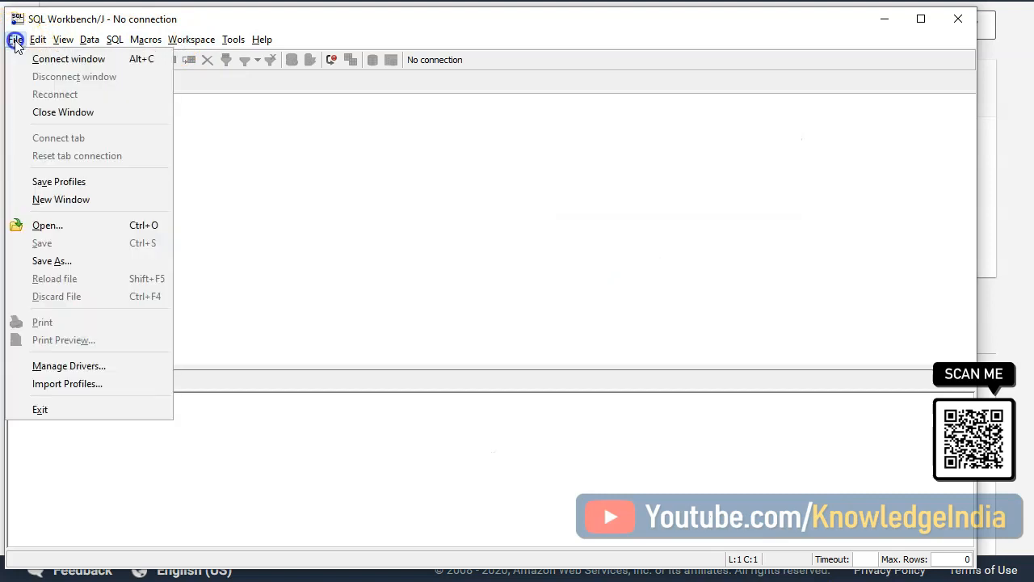
left_click(24, 61)
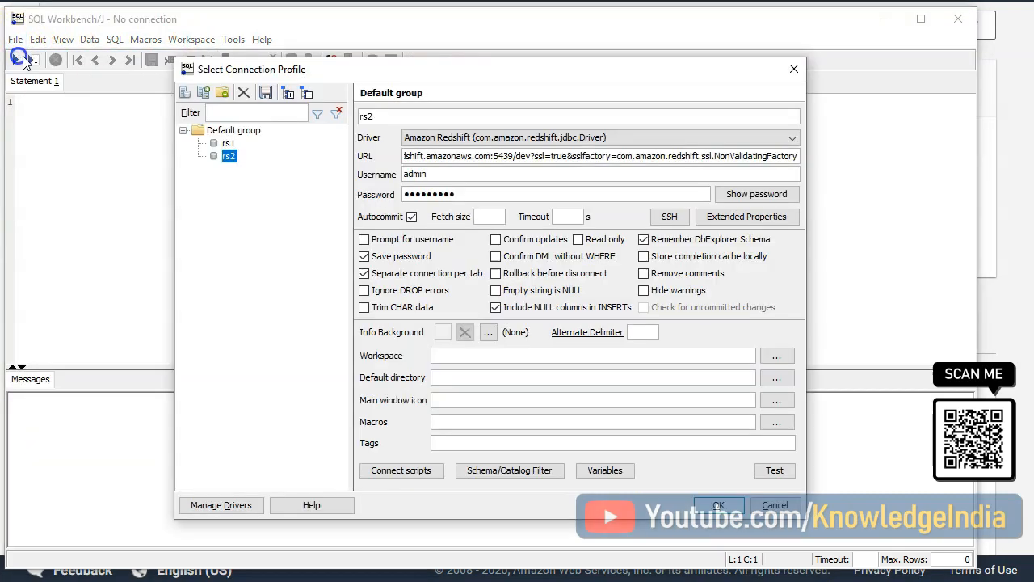
left_click(540, 137)
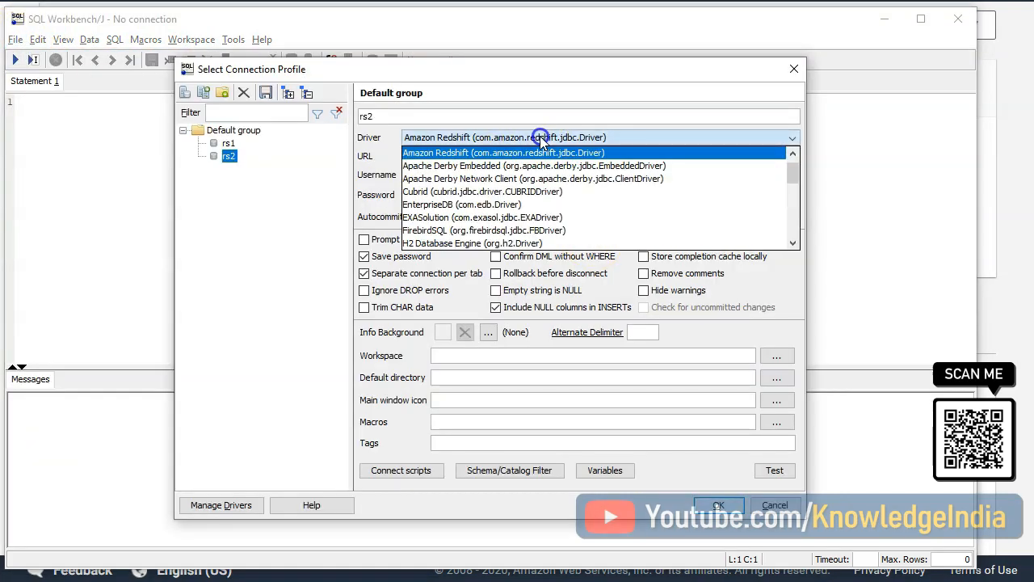
scroll(509, 186, "down", 1)
scroll(489, 206, "down", 1)
scroll(487, 207, "down", 3)
scroll(485, 207, "down", 1)
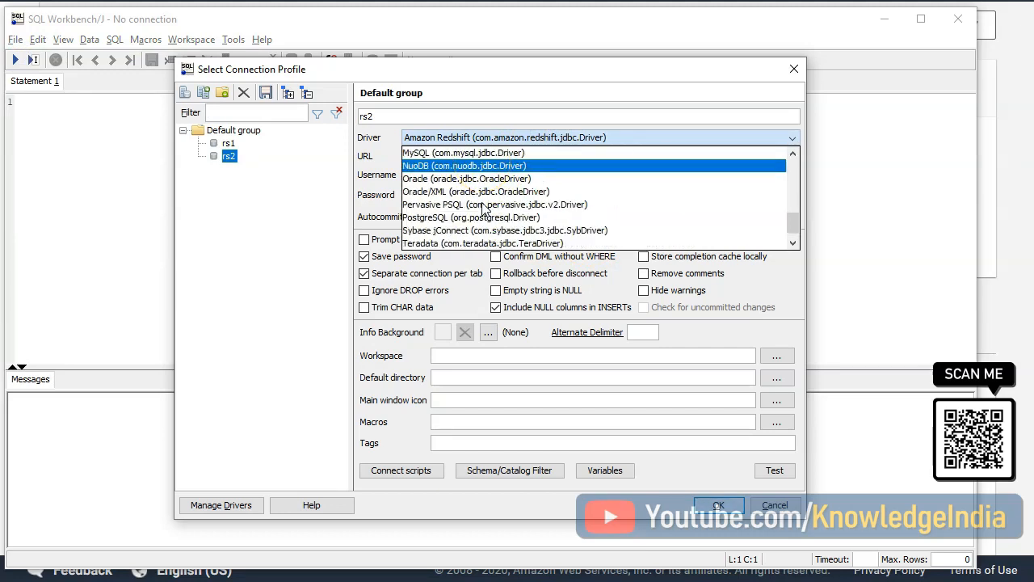
left_click(466, 217)
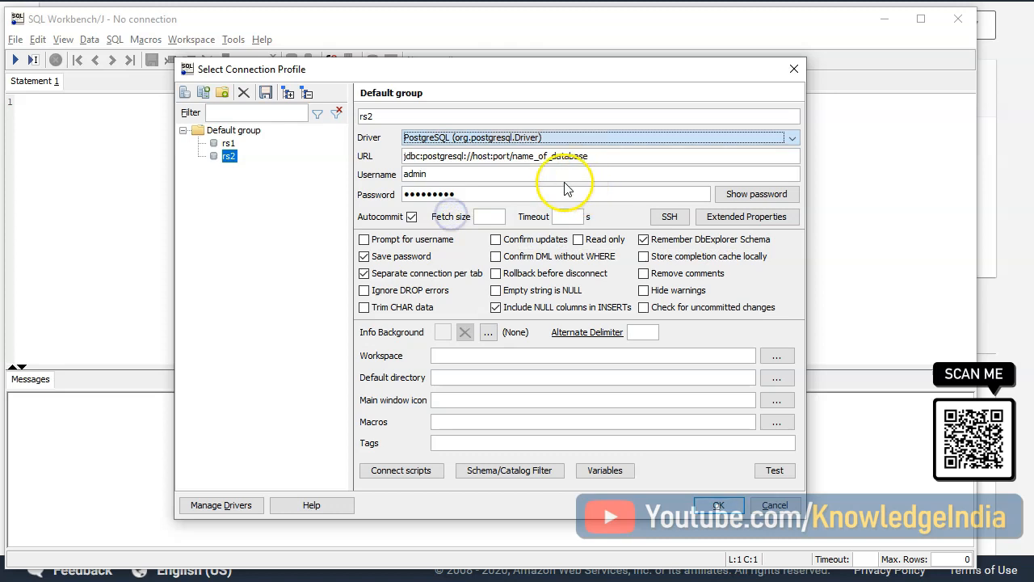
- Complete the profile's JDBC URL with the copied RDS endpoint as host, port 5432 and database name mydatabase
double_click(478, 157)
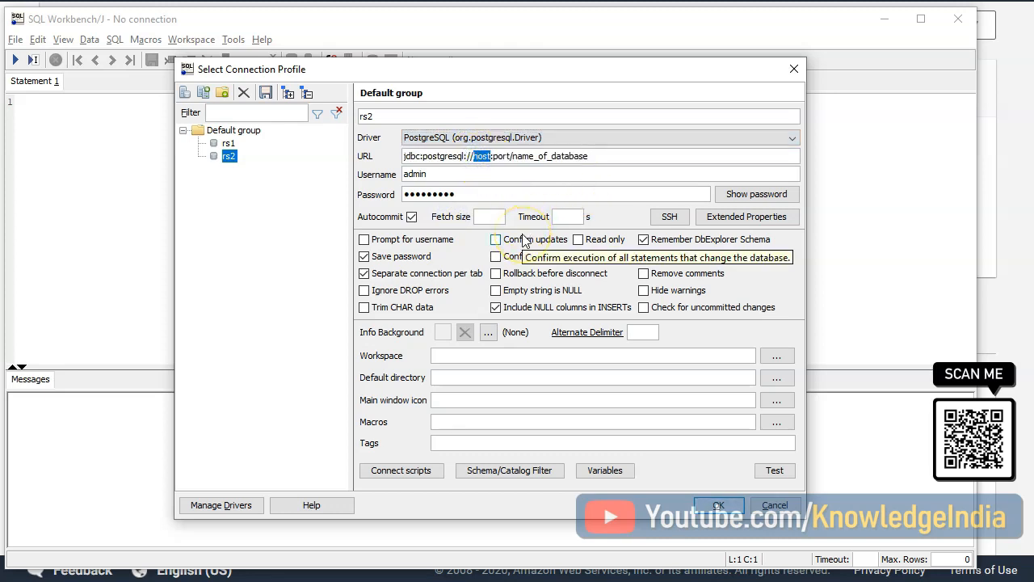
key("ctrl+v")
left_click(717, 156)
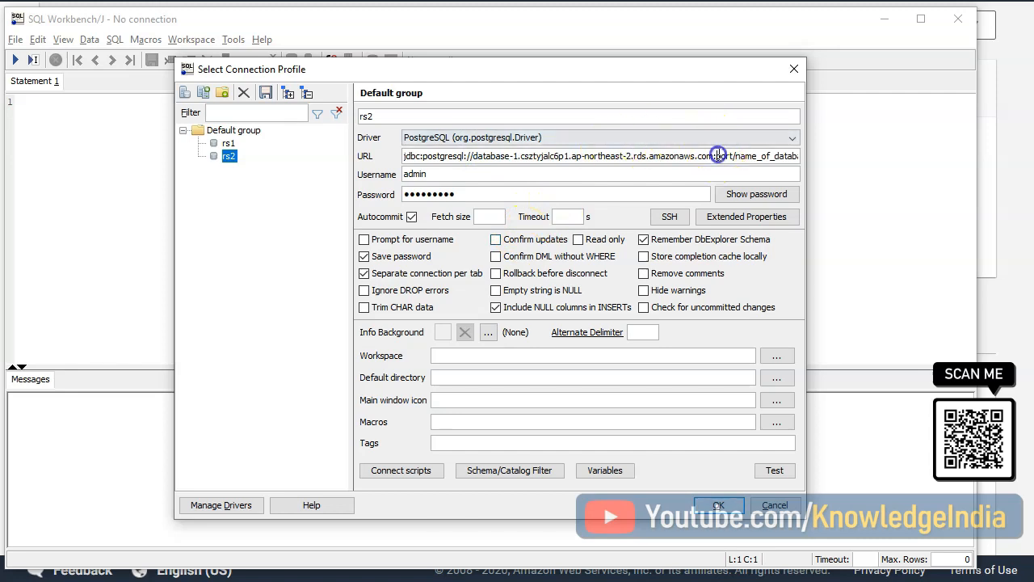
double_click(717, 155)
type("5432")
left_click(741, 159)
double_click(741, 157)
type("m")
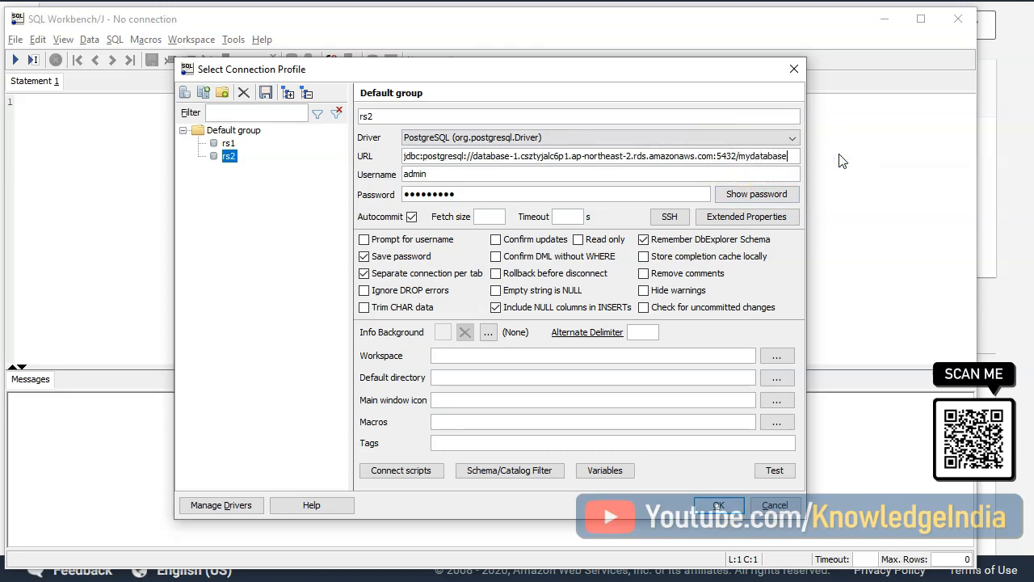
- Enter postgres as the username and the database account password in the profile, and test the connection
left_click(845, 151)
type("postgres")
key("Tab")
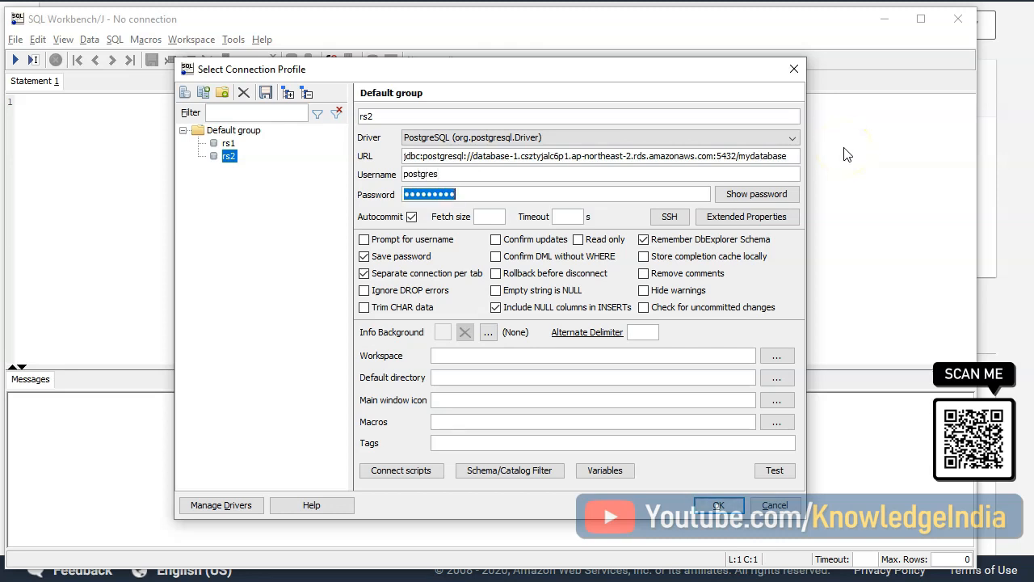
type("••••••••")
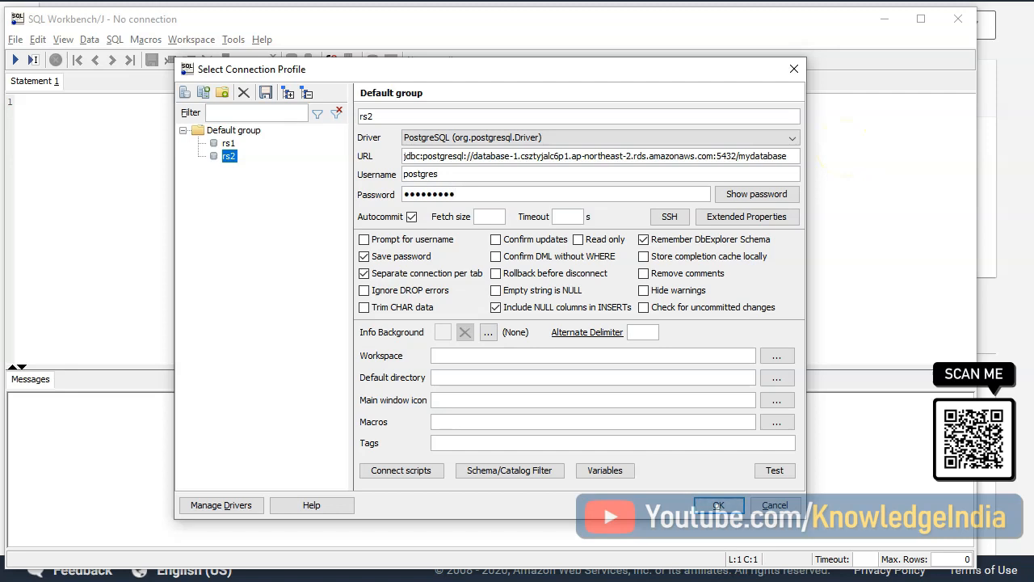
left_click(771, 474)
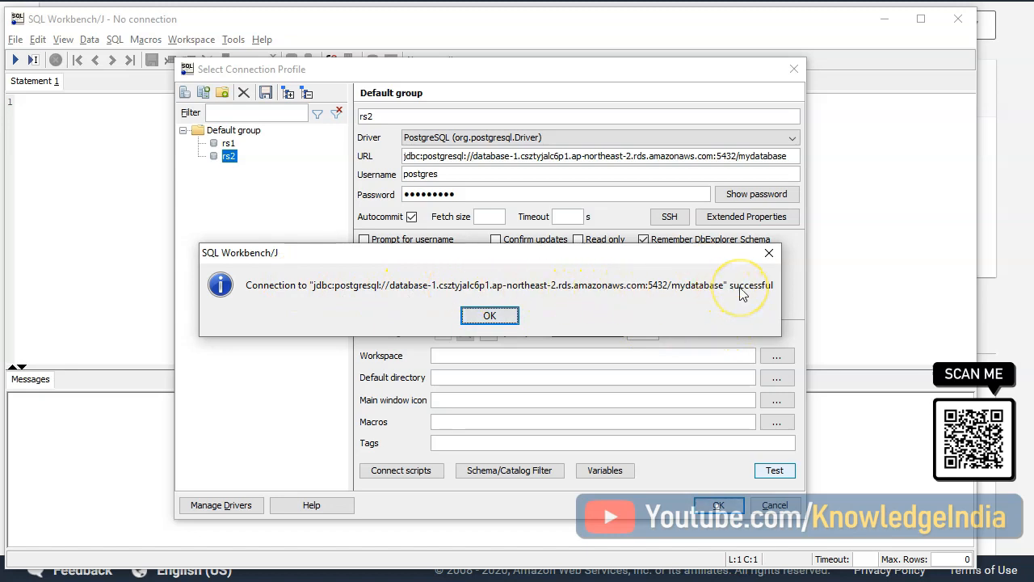
left_click(505, 317)
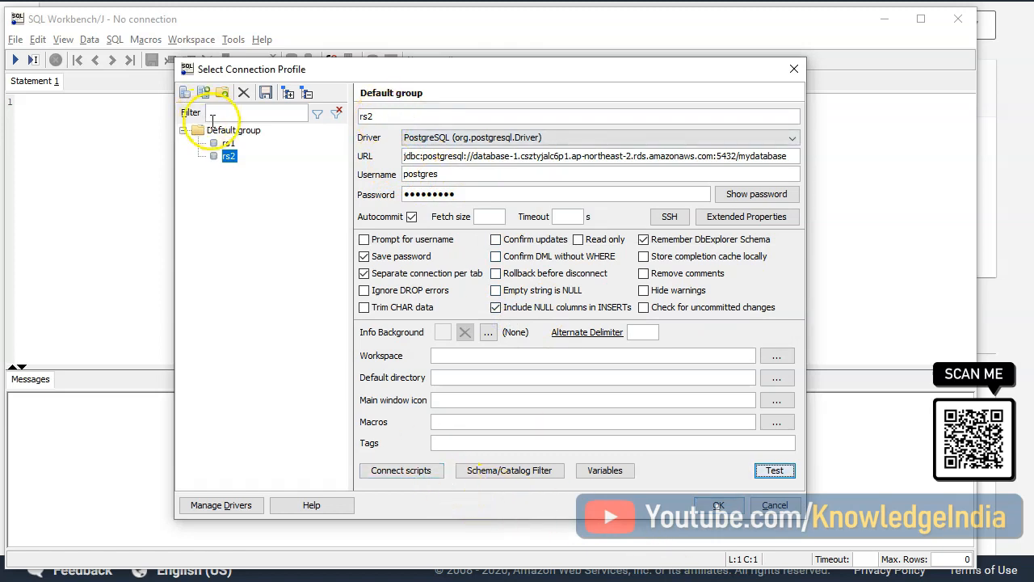
- Save the rs2 profile to connect with it, and run the query "select * from pg_Tables order by tablename;"
left_click(265, 95)
left_click(719, 505)
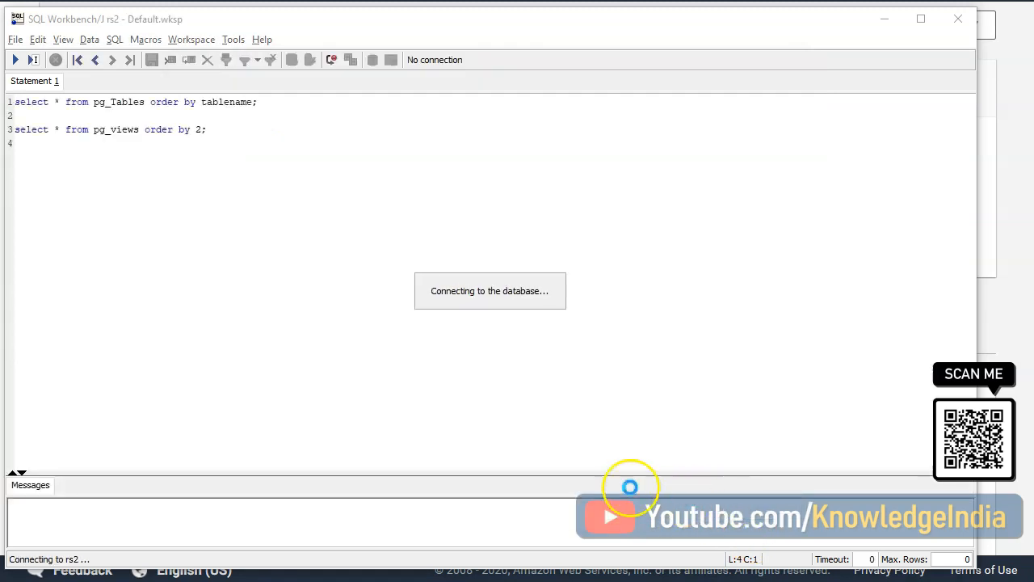
left_click_drag(257, 103, 16, 96)
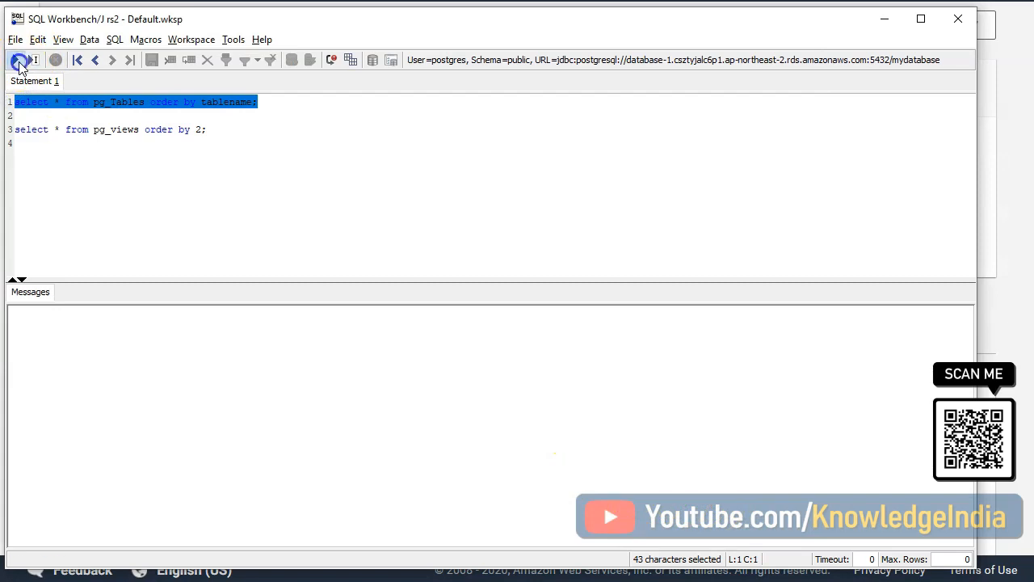
left_click(16, 60)
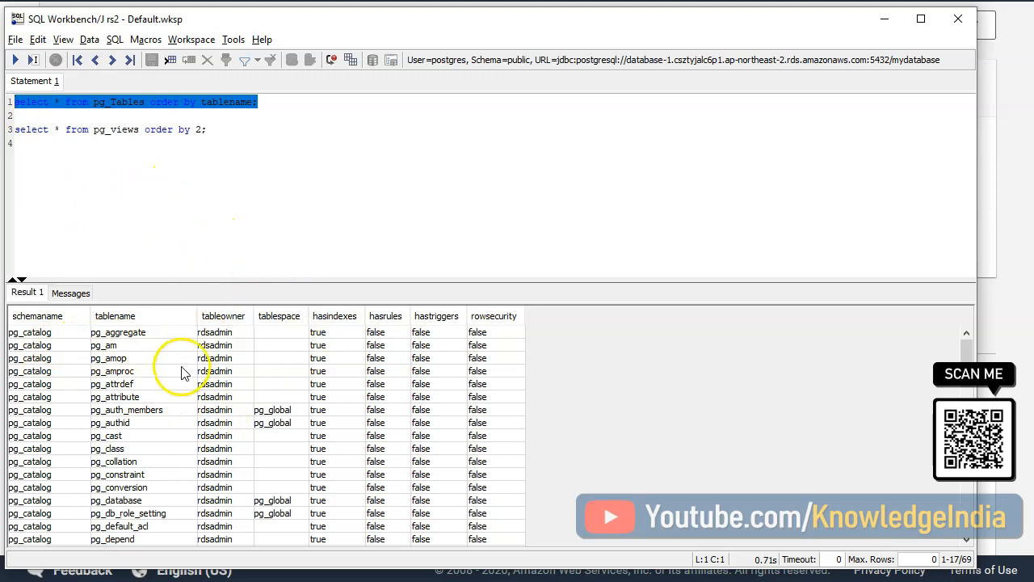
- Browse the rest of the query results, and return to the RDS console's databases list and refresh it
scroll(194, 404, "down", 17)
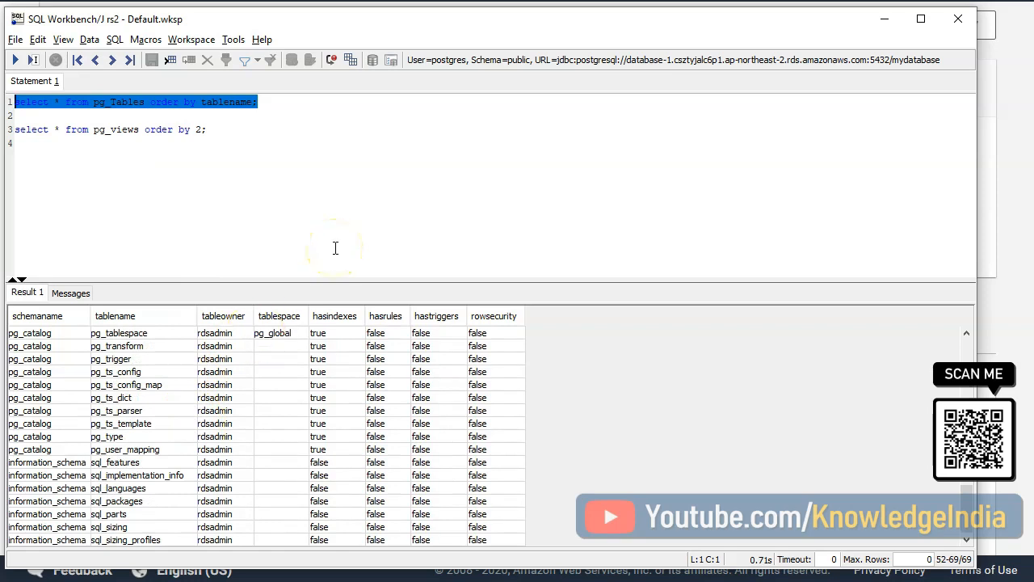
left_click(884, 19)
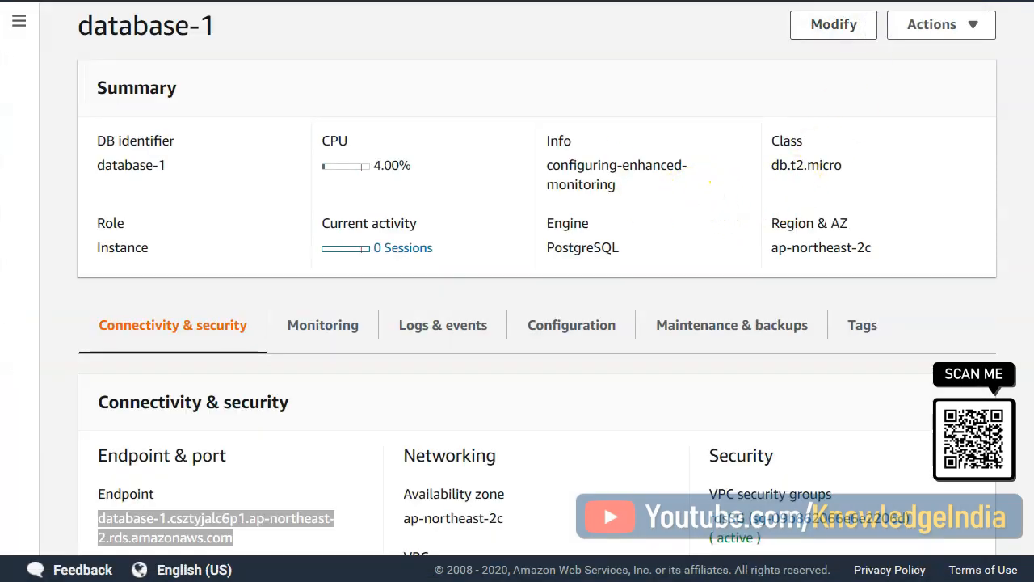
key("alt+Left")
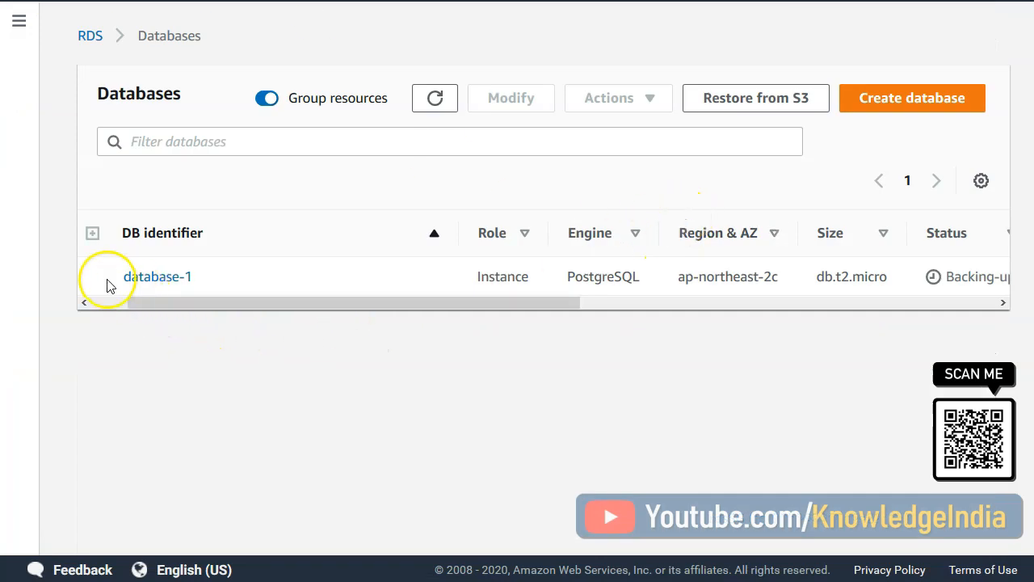
left_click(437, 99)
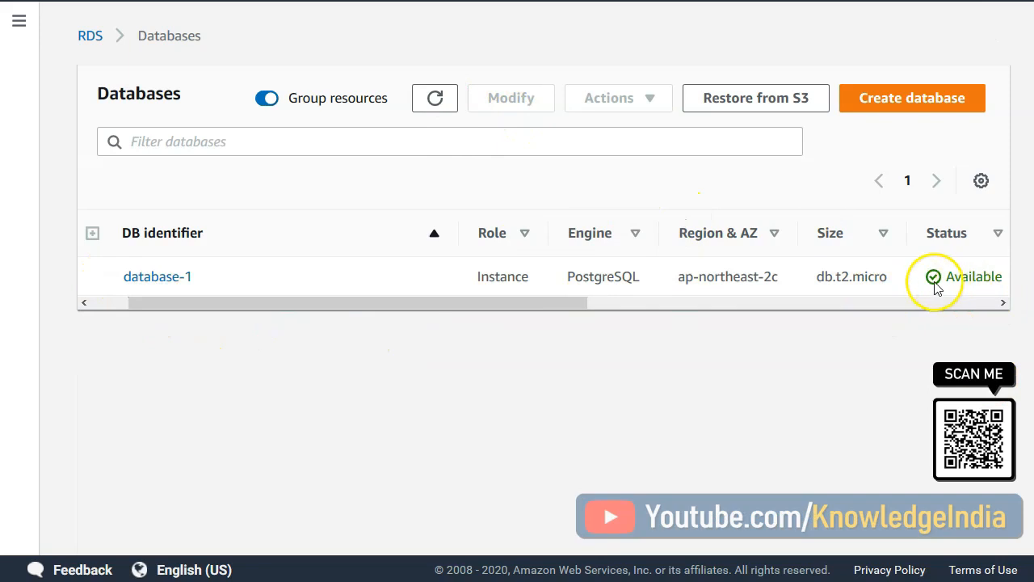
- Select the database-1 instance and start creating a read replica from it
left_click_drag(154, 301, 94, 299)
left_click(103, 275)
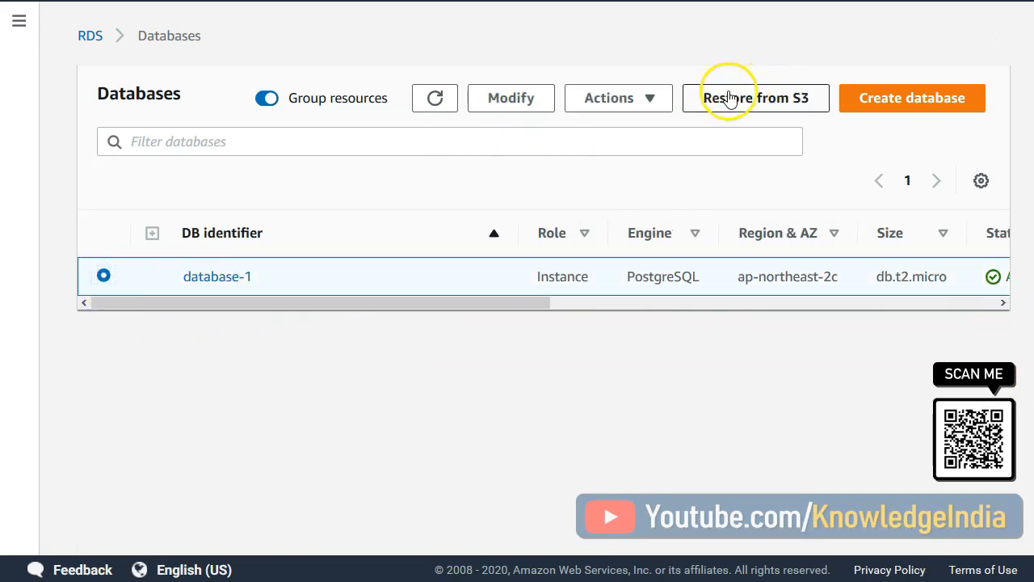
left_click(634, 104)
left_click(649, 217)
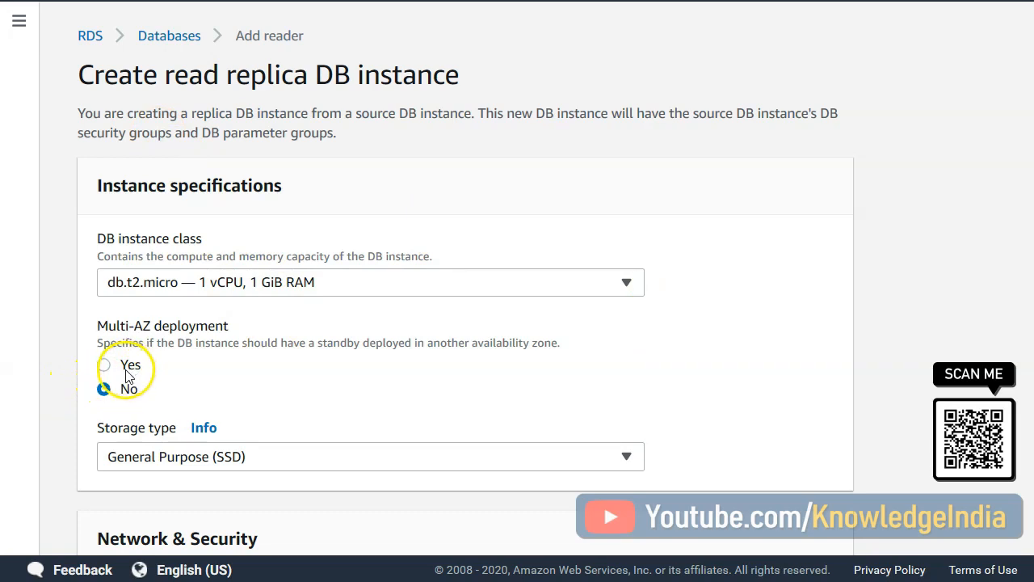
- Enable Multi-AZ deployment for the read replica
scroll(391, 377, "down", 3)
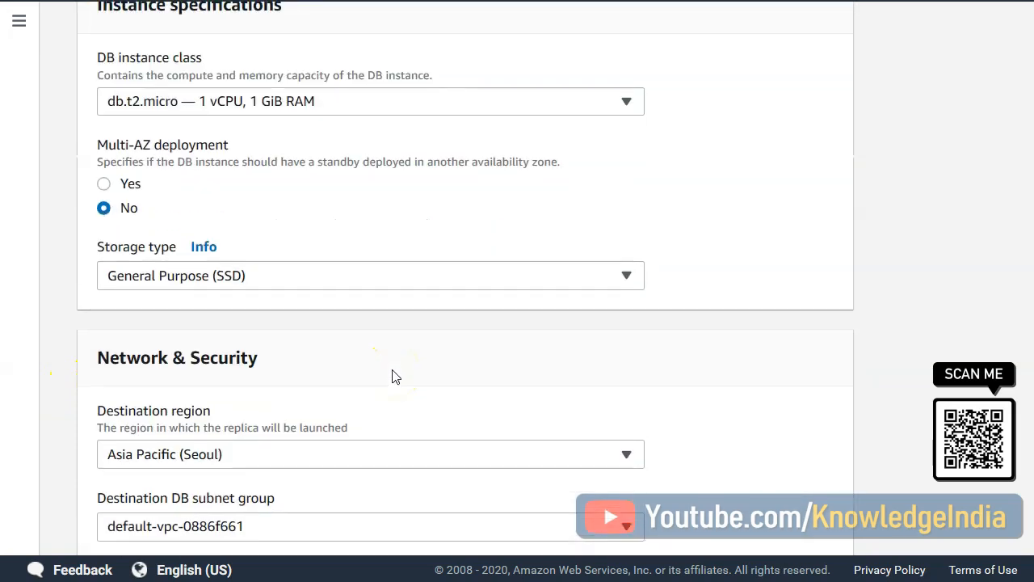
scroll(392, 377, "up", 1)
left_click(103, 262)
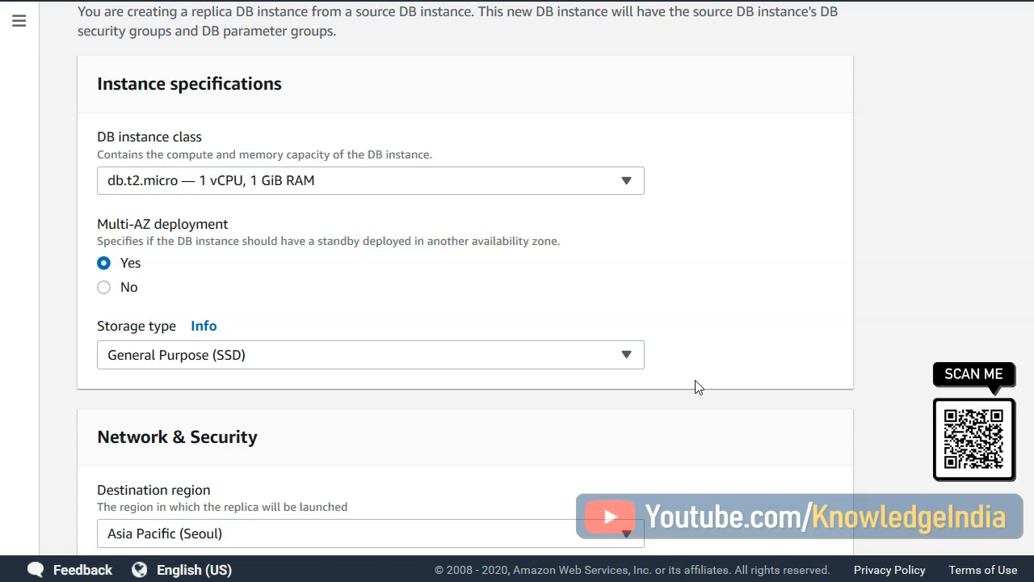
- Set the replica's destination region to Asia Pacific (Tokyo) and check the destination DB subnet group setting
scroll(696, 383, "down", 1)
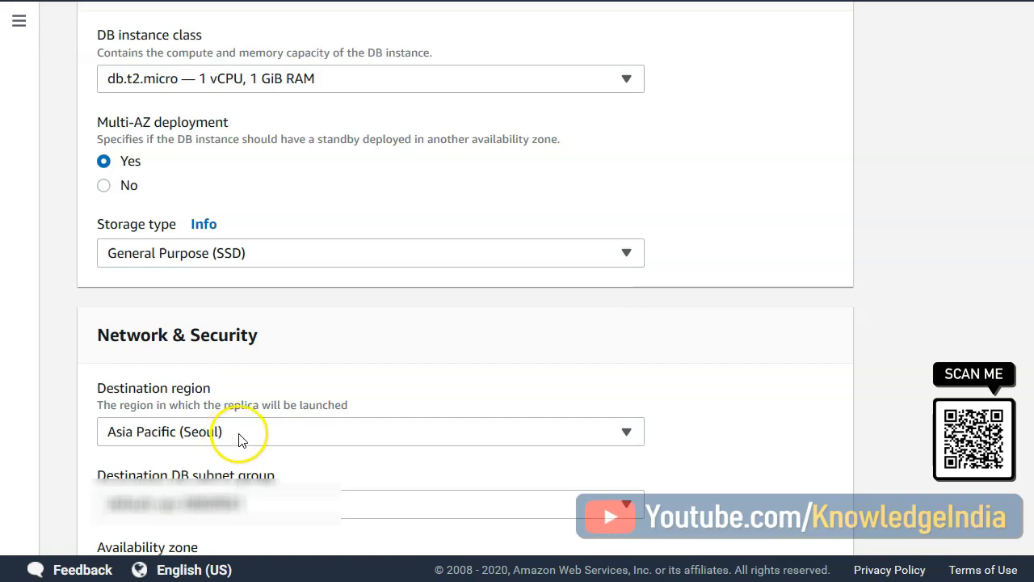
left_click(259, 437)
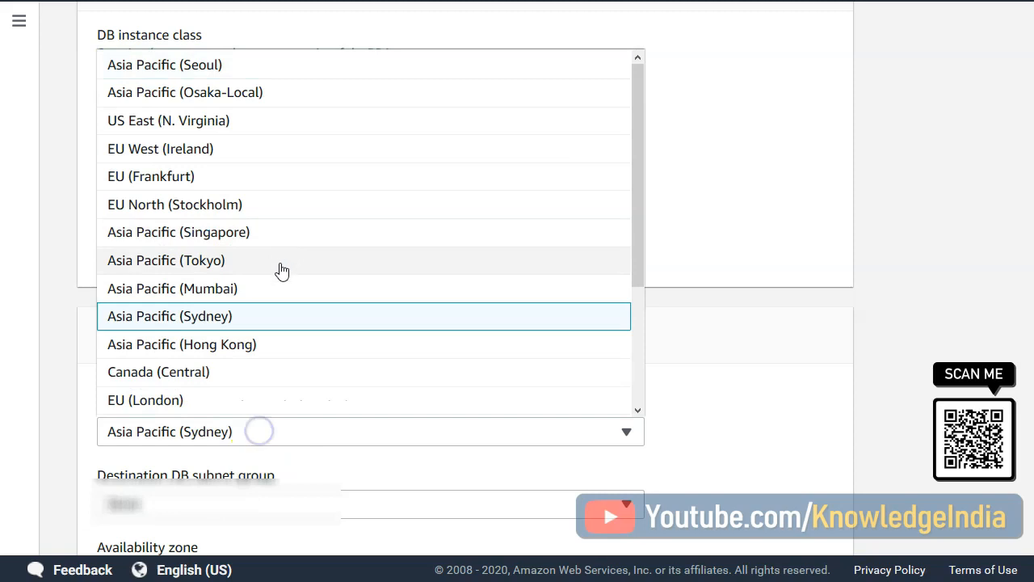
left_click(280, 263)
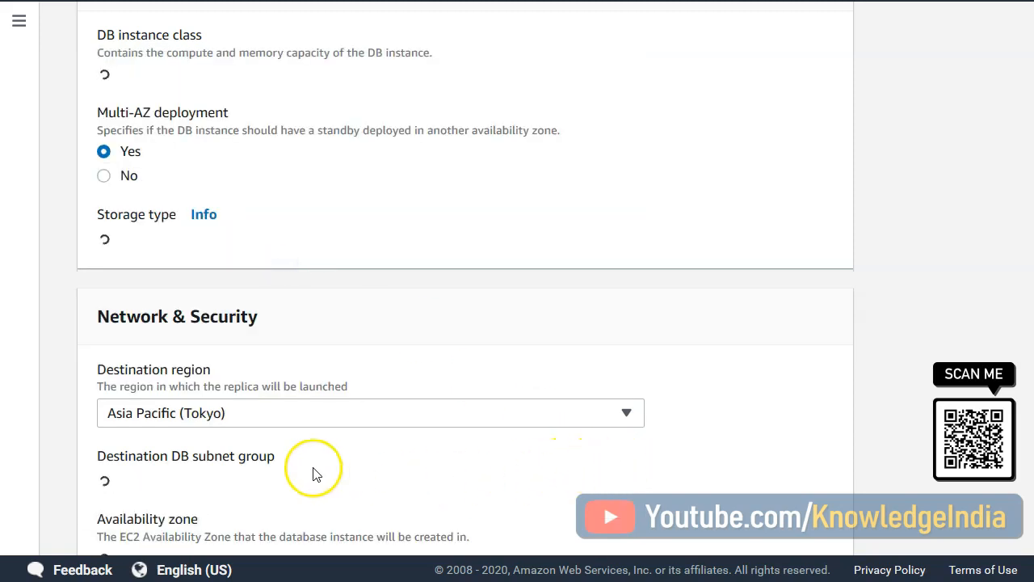
left_click(323, 509)
left_click(325, 508)
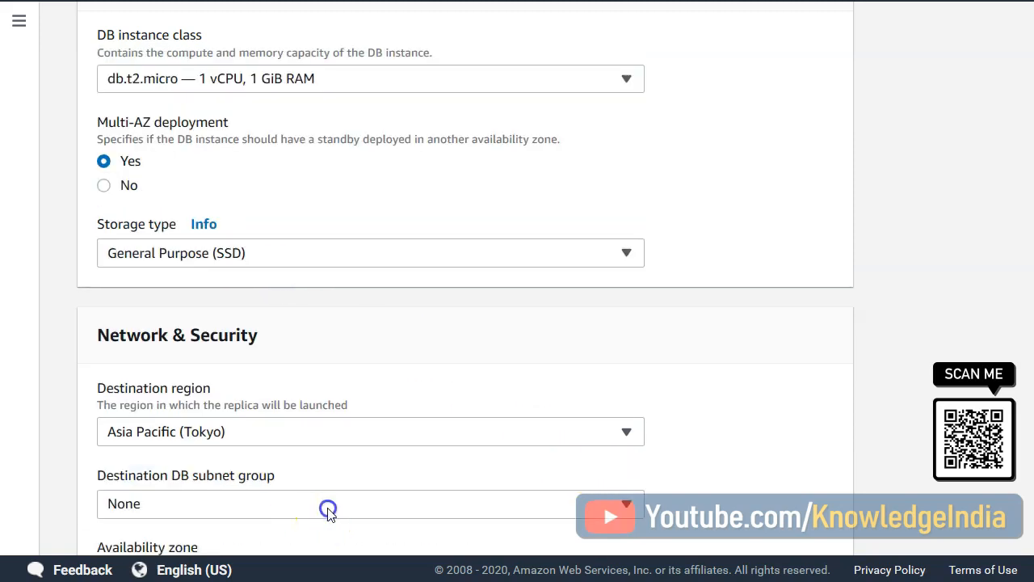
scroll(963, 385, "down", 2)
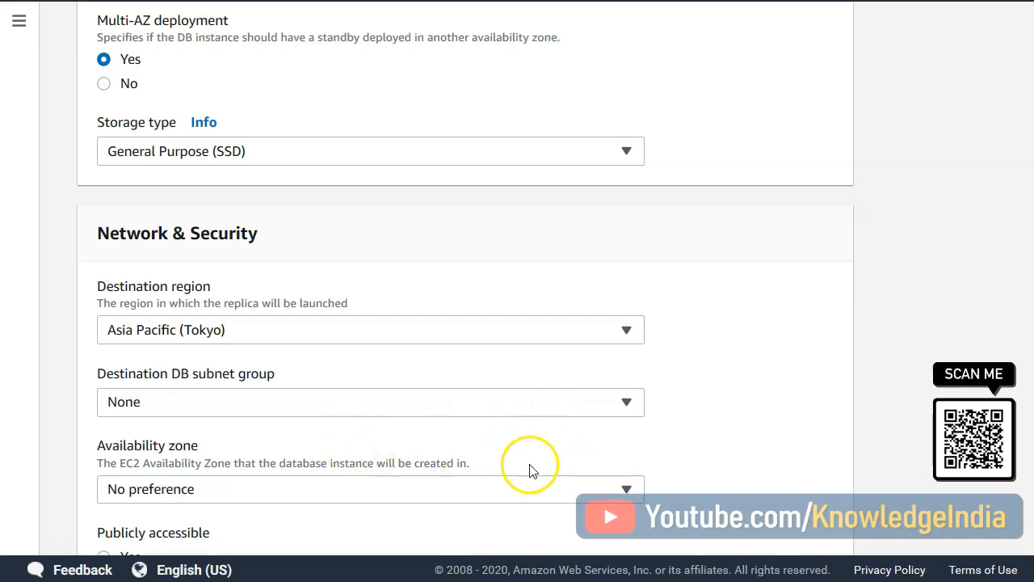
- Try Asia Pacific (Singapore) as the replica's destination region and change it back to Asia Pacific (Tokyo)
left_click(388, 342)
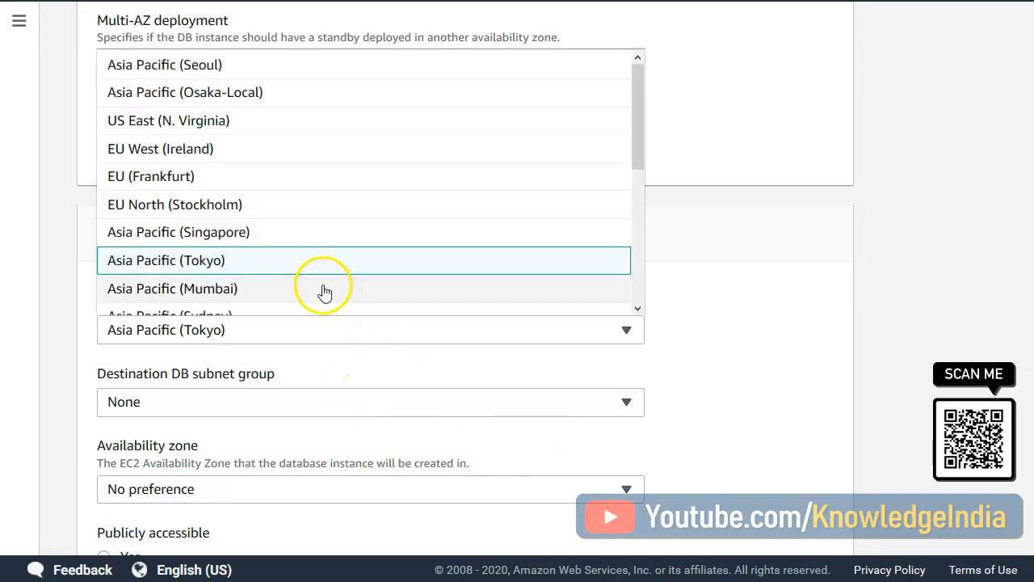
left_click(273, 236)
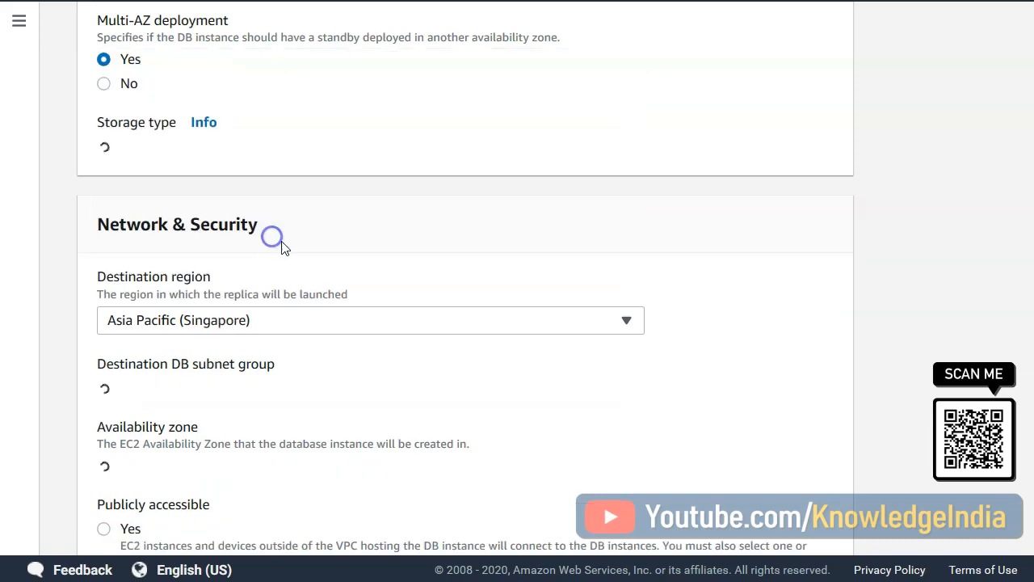
left_click(312, 331)
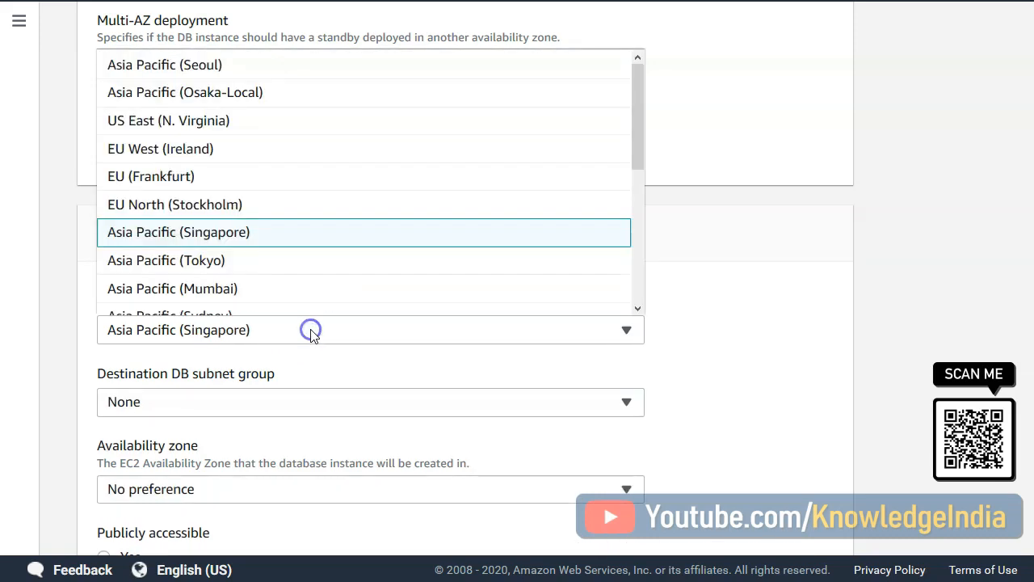
left_click(233, 261)
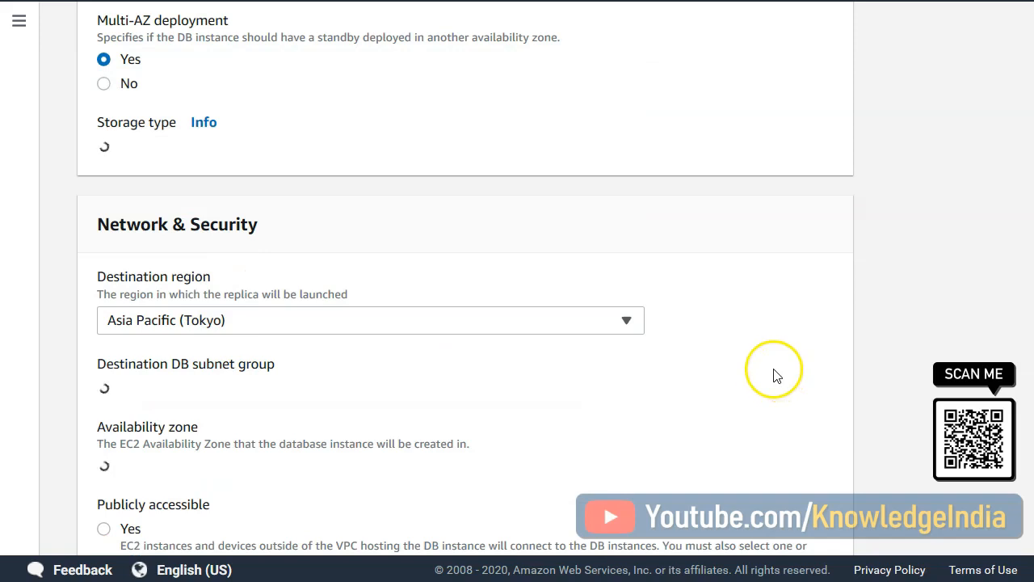
- Choose defaultdbsubnetgroup as the destination DB subnet group and make the replica publicly accessible
left_click(522, 401)
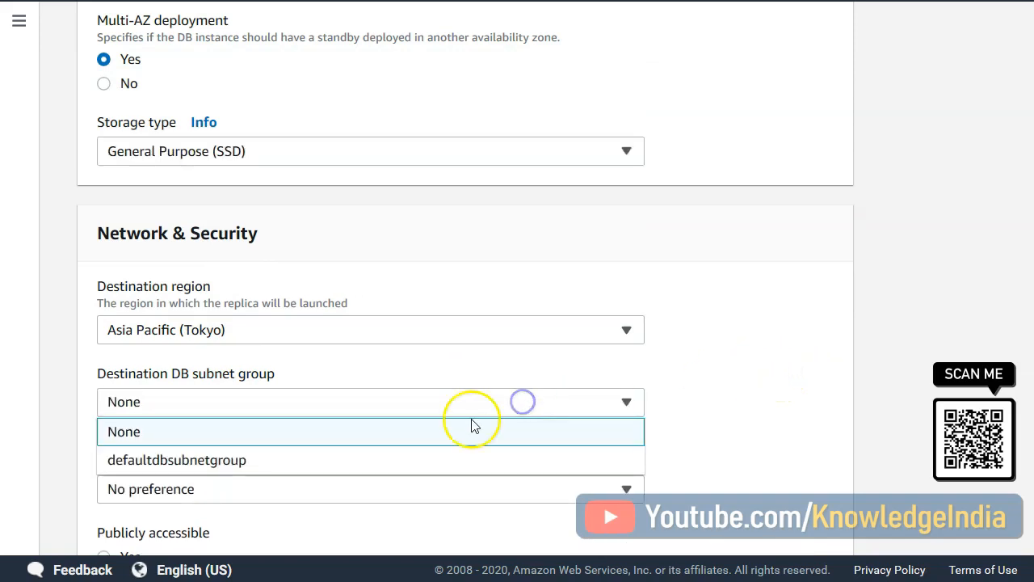
left_click(343, 462)
scroll(760, 398, "down", 1)
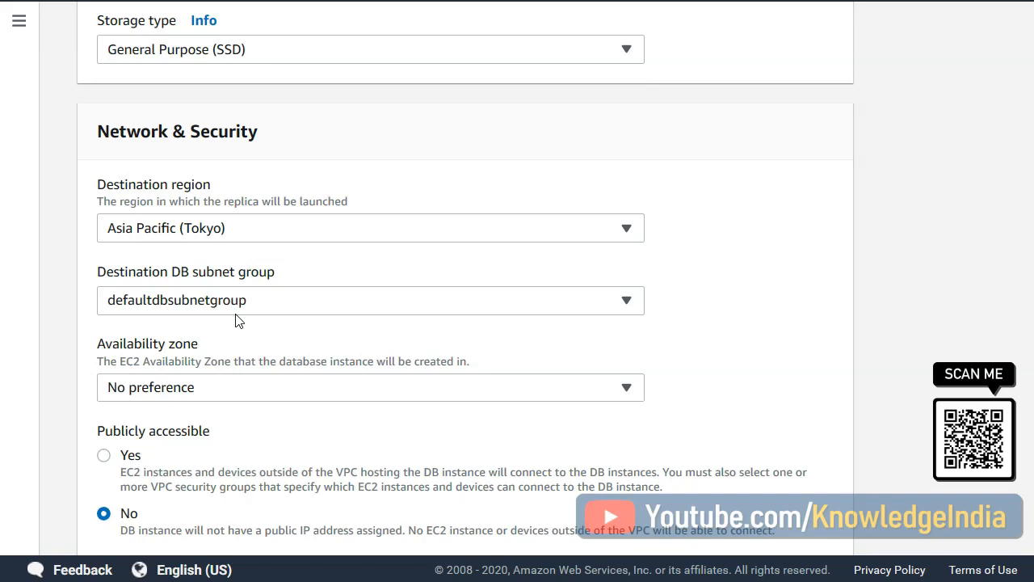
left_click(104, 455)
left_click(736, 418)
scroll(737, 418, "down", 2)
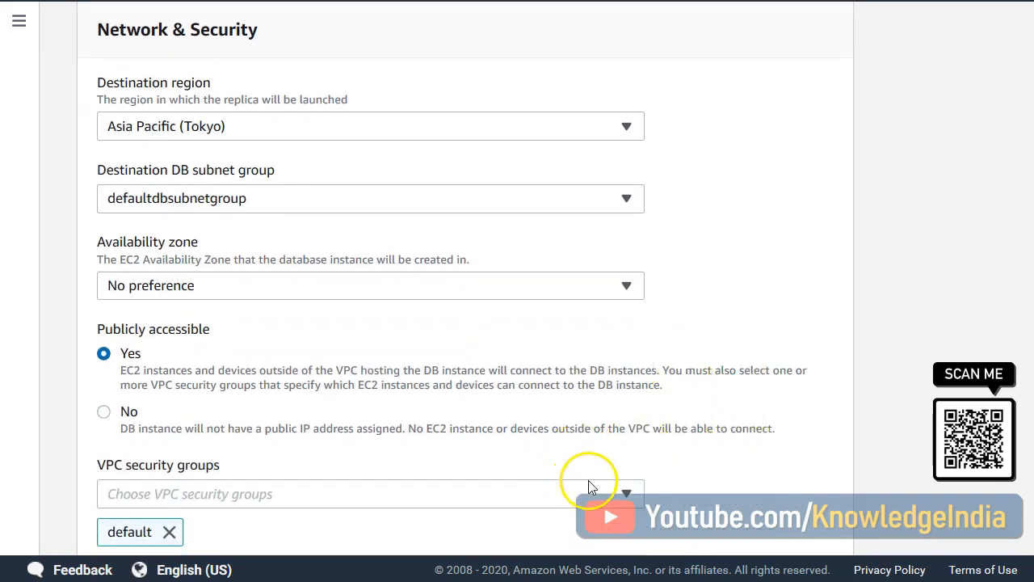
- Replace the default VPC security group of the replica with dbsg
scroll(634, 495, "down", 3)
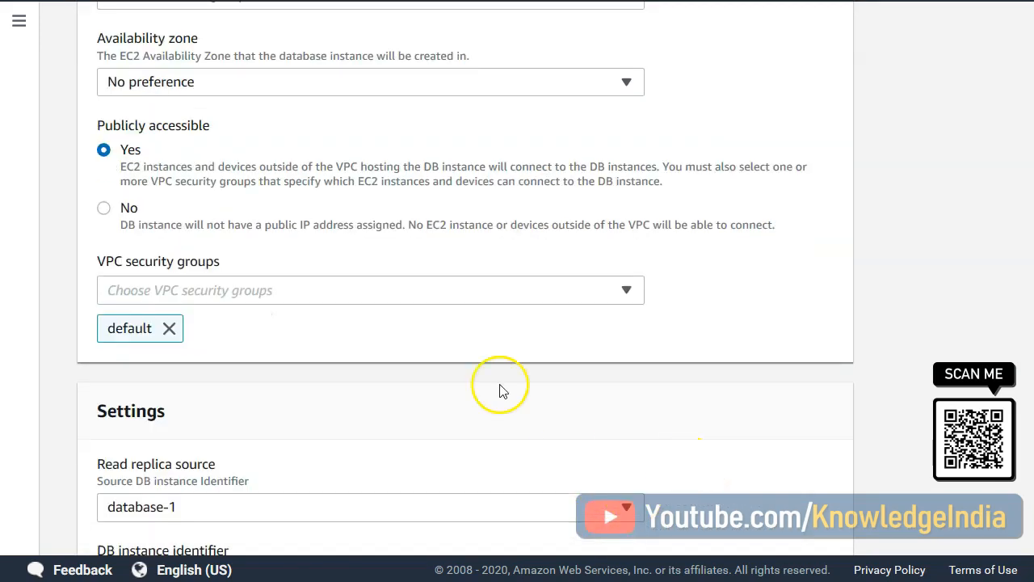
left_click(633, 296)
left_click(627, 291)
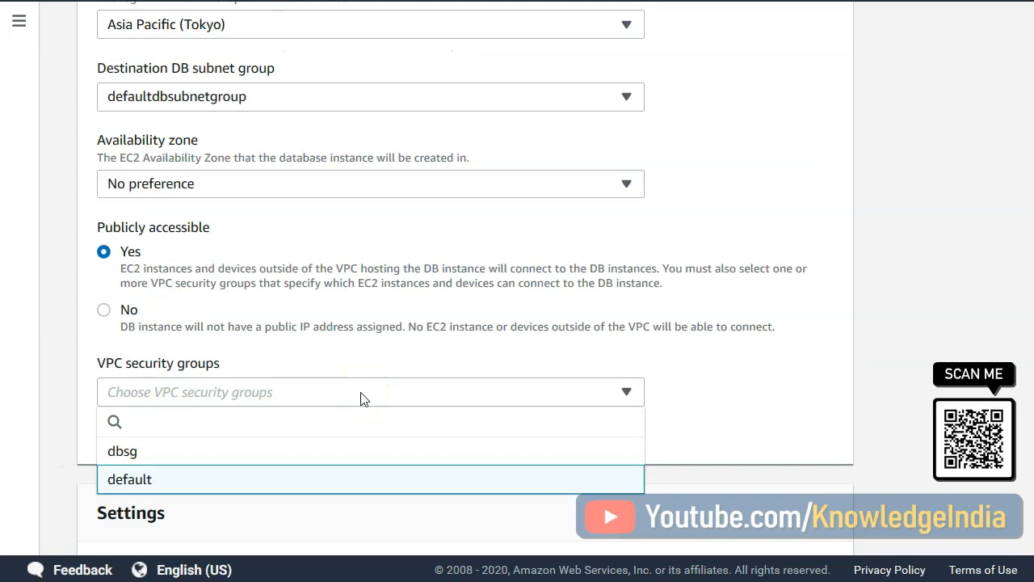
left_click(206, 459)
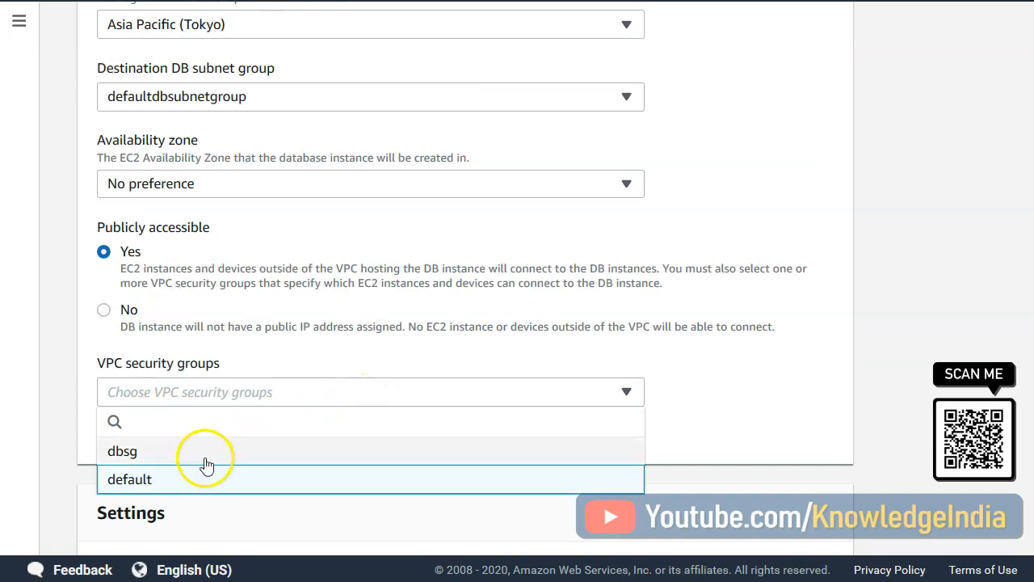
left_click(149, 454)
left_click(383, 454)
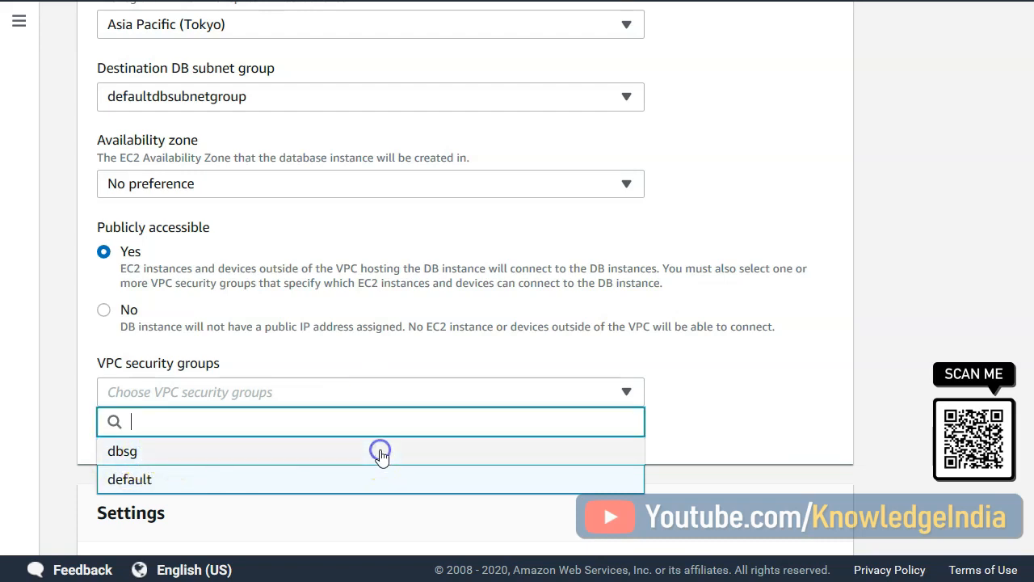
left_click(452, 448)
left_click(125, 453)
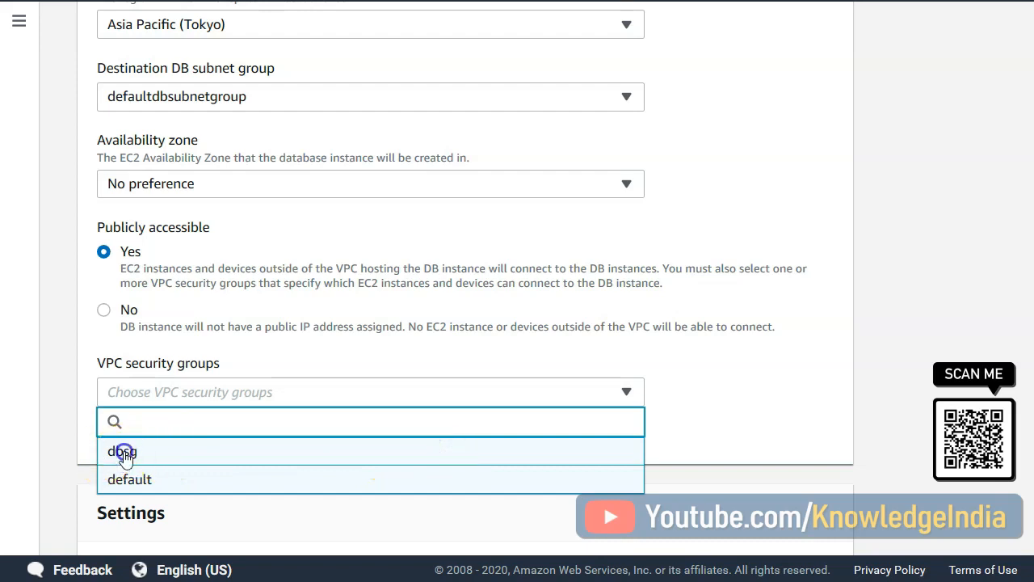
left_click(252, 434)
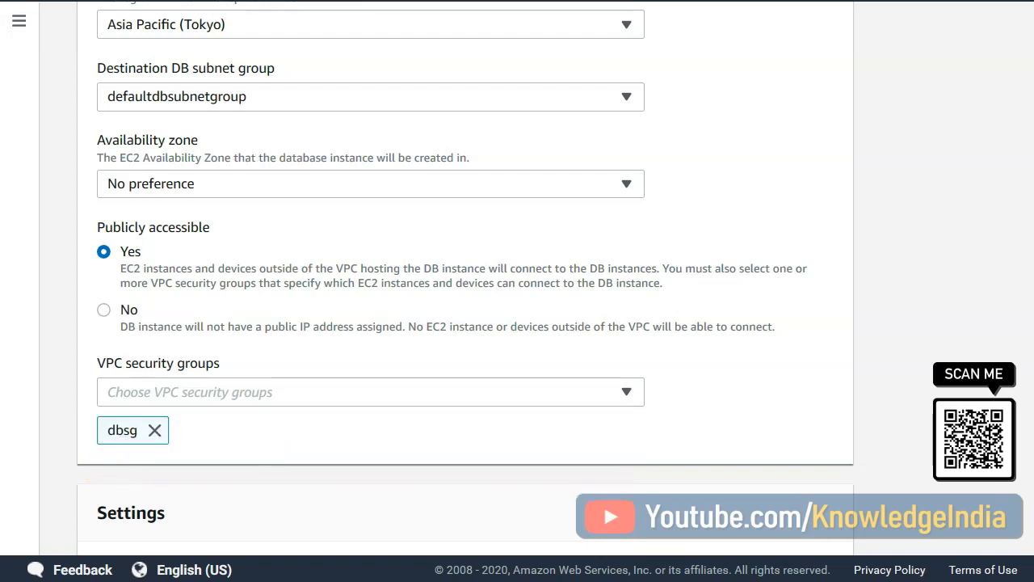
- Keep database-1 as the read replica source and enter mydatabase as the DB instance identifier
scroll(347, 331, "down", 2)
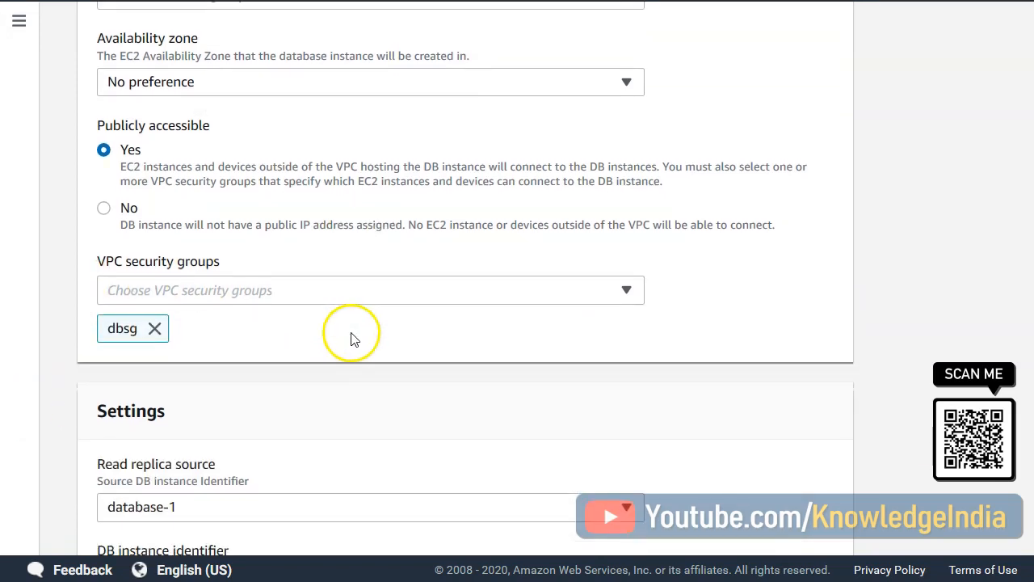
scroll(361, 341, "down", 1)
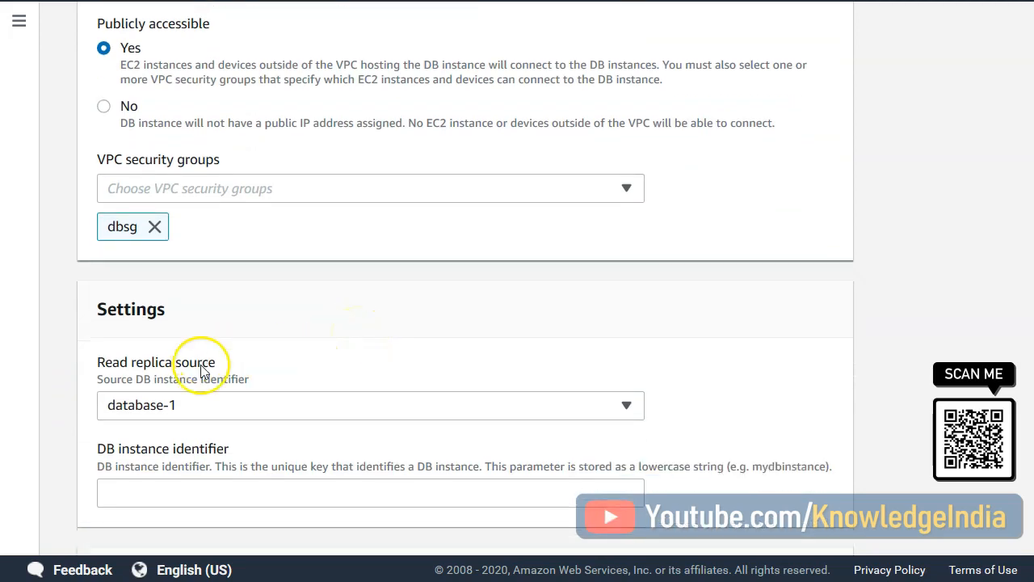
left_click(247, 418)
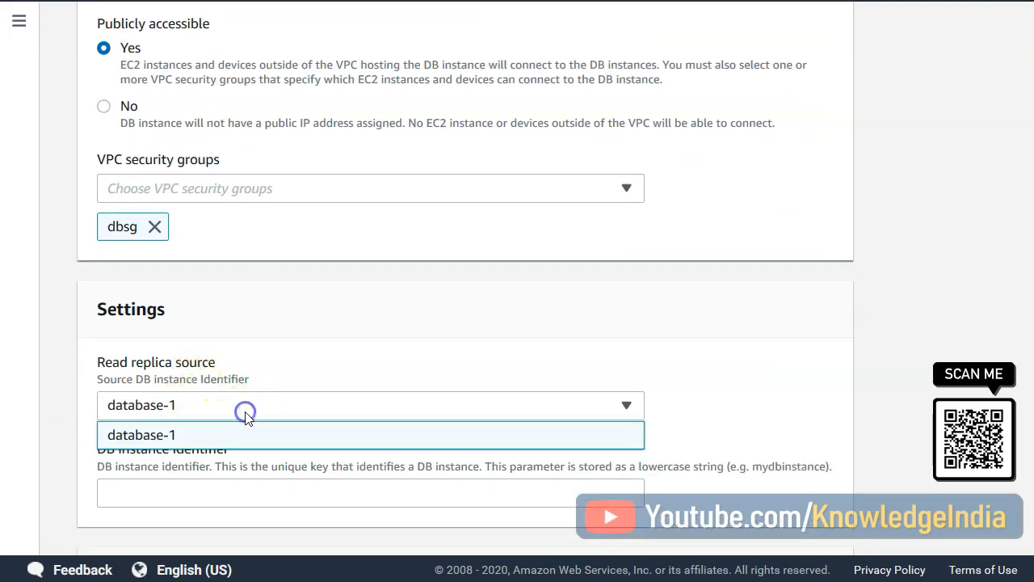
left_click(250, 411)
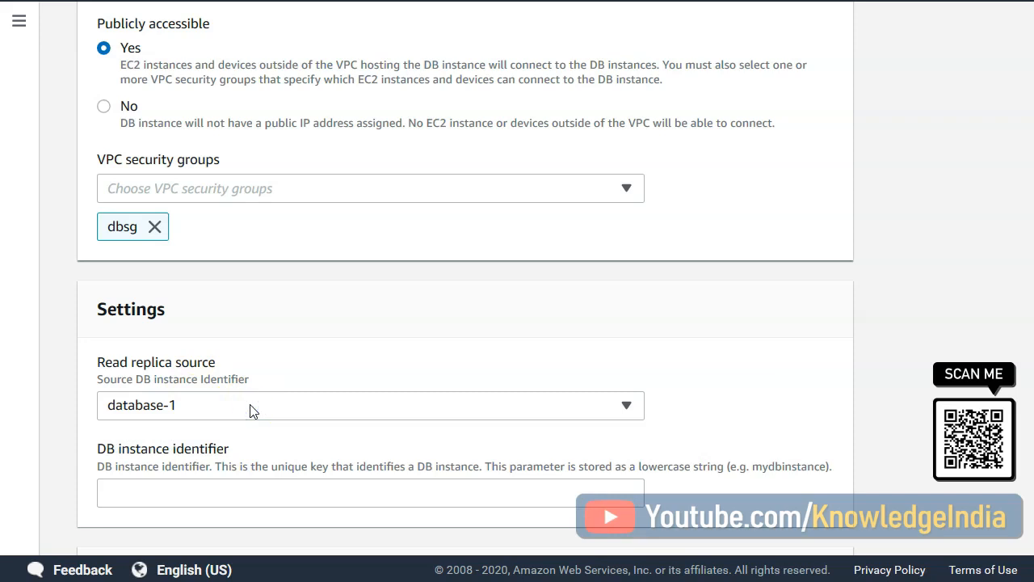
left_click(302, 488)
type("mydatabase")
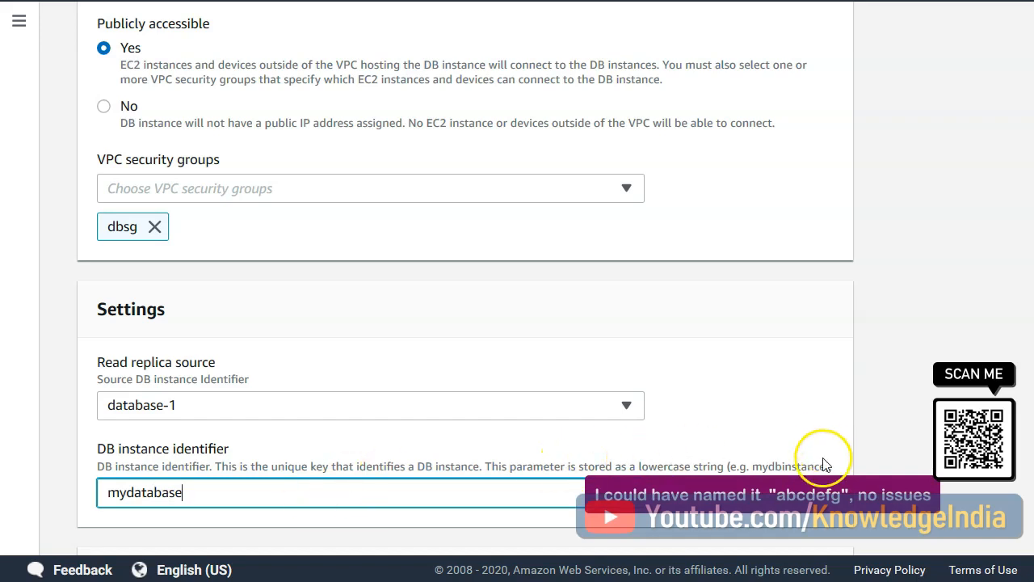
- Keep the default database, authentication, monitoring, log export and maintenance options, create the read replica and return to the databases list
scroll(631, 447, "down", 1)
scroll(631, 447, "down", 3)
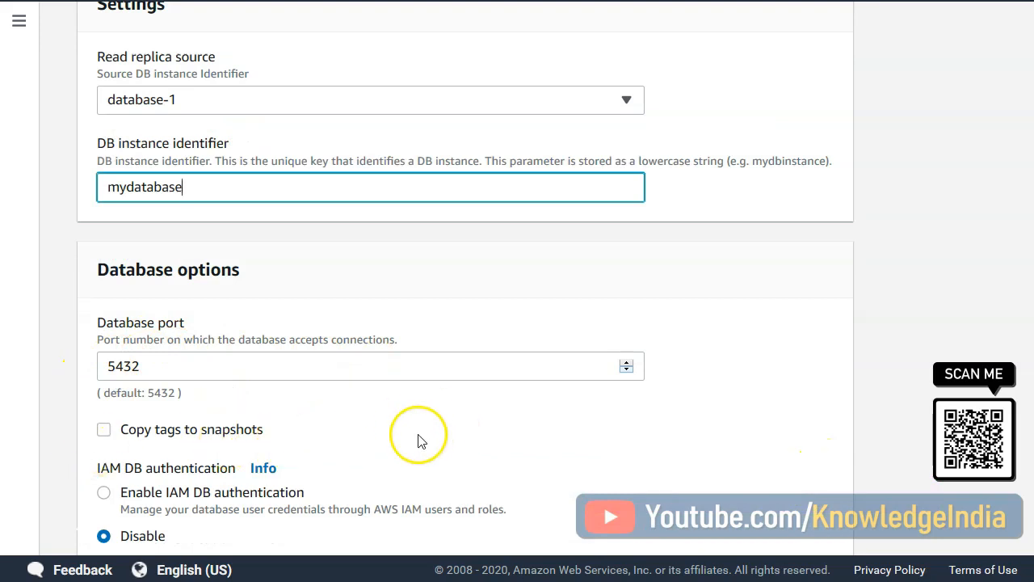
scroll(422, 439, "down", 2)
scroll(313, 419, "down", 6)
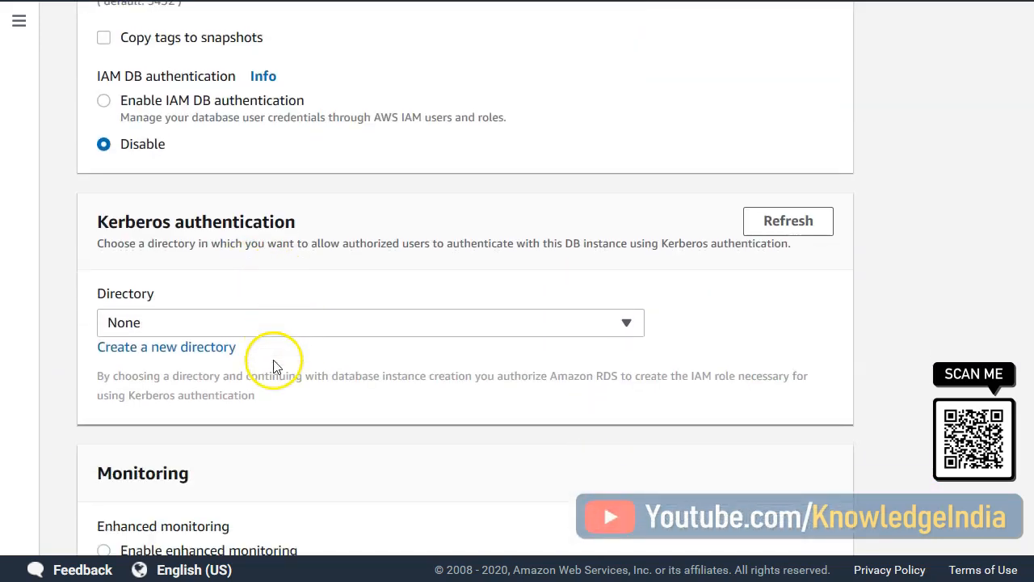
scroll(369, 369, "down", 1)
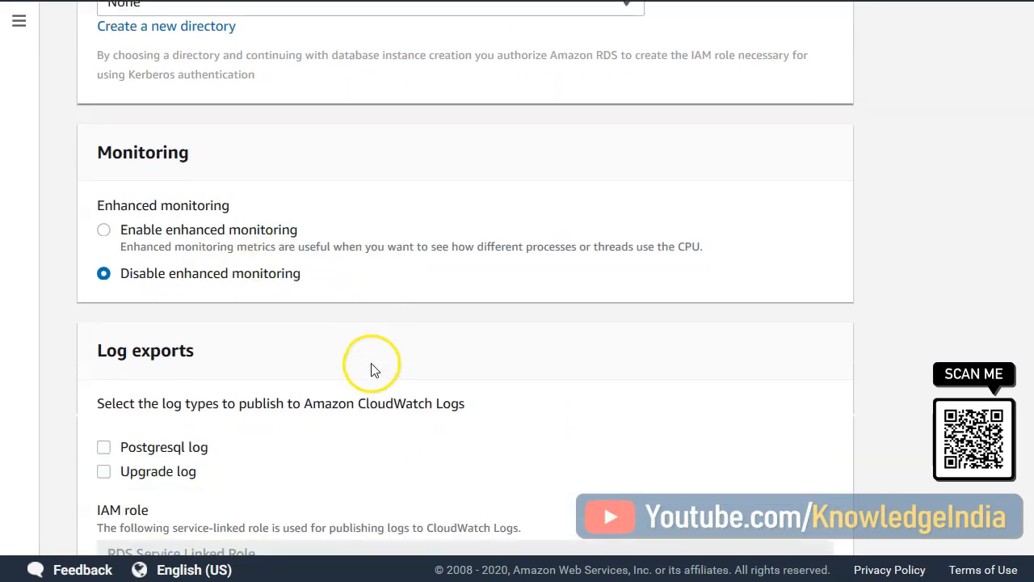
scroll(433, 310, "down", 2)
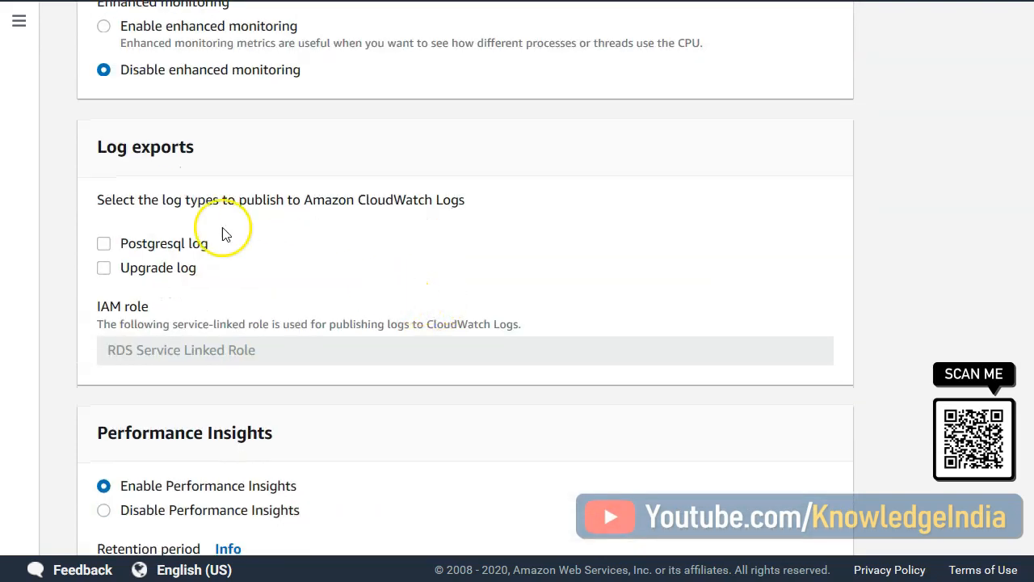
scroll(224, 231, "down", 1)
scroll(336, 391, "down", 3)
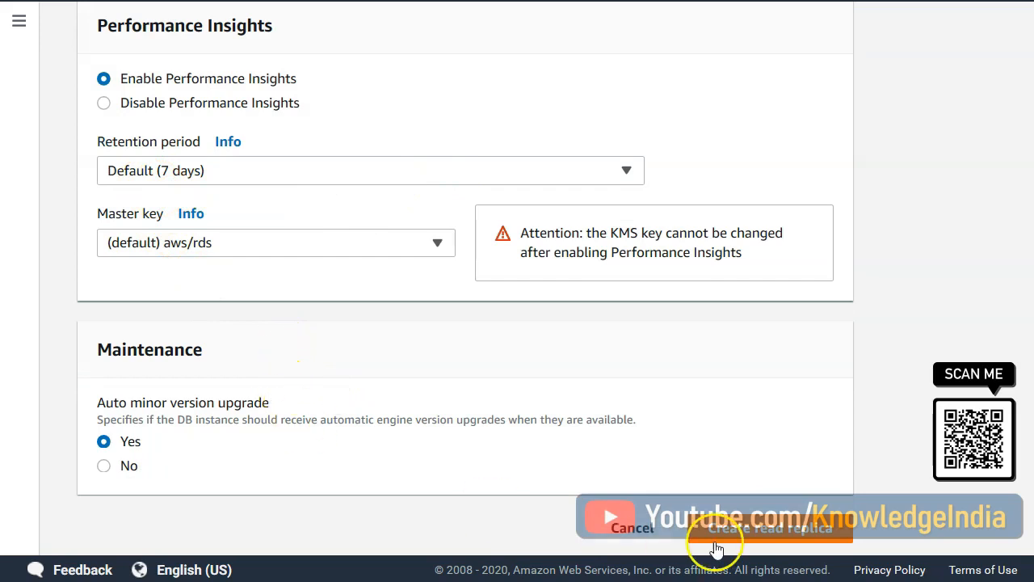
left_click(780, 530)
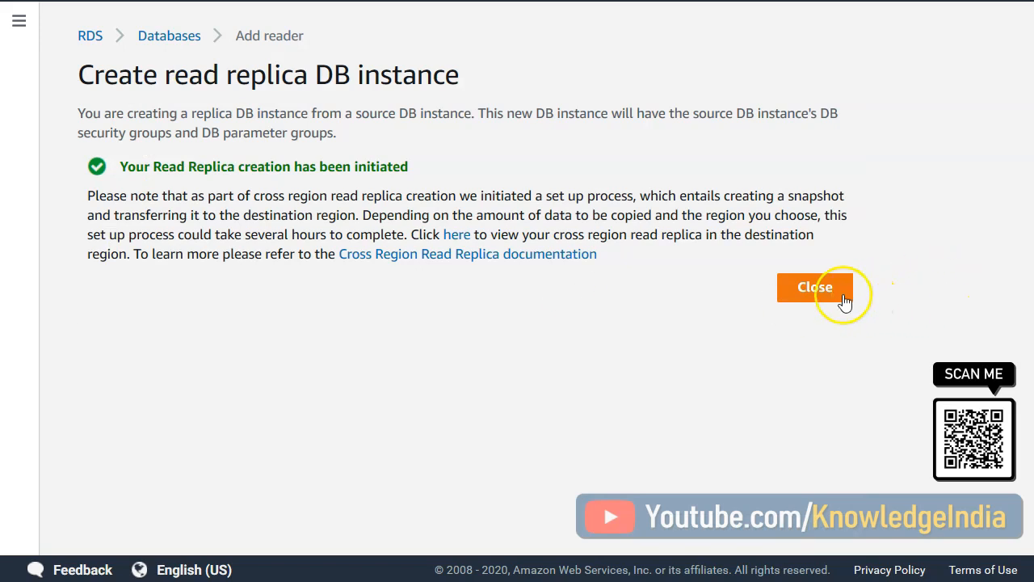
left_click(816, 290)
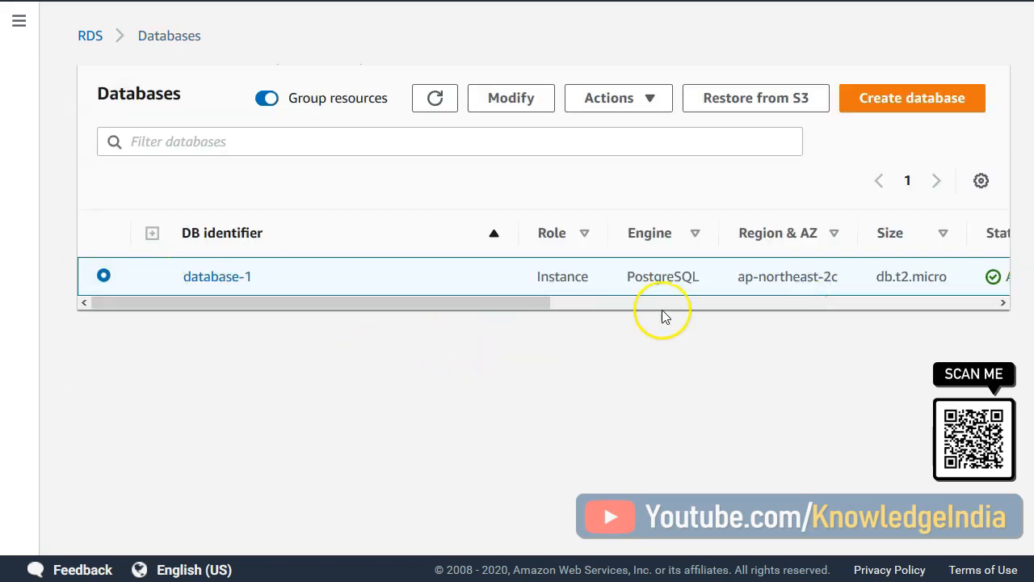
- Open the RDS databases of the Asia Pacific (Tokyo) region and select the mydatabase replica
left_click(236, 289)
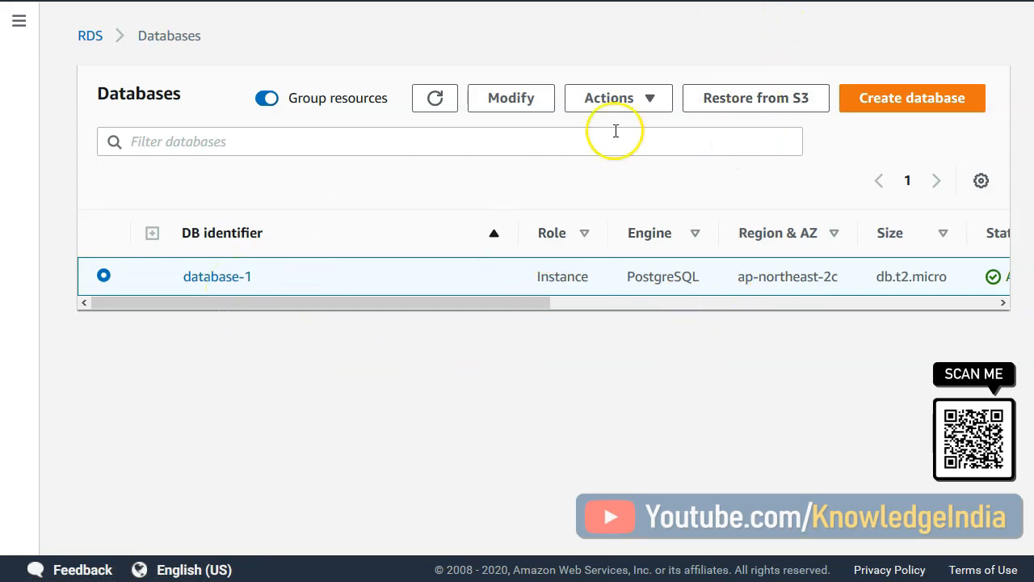
left_click(924, 18)
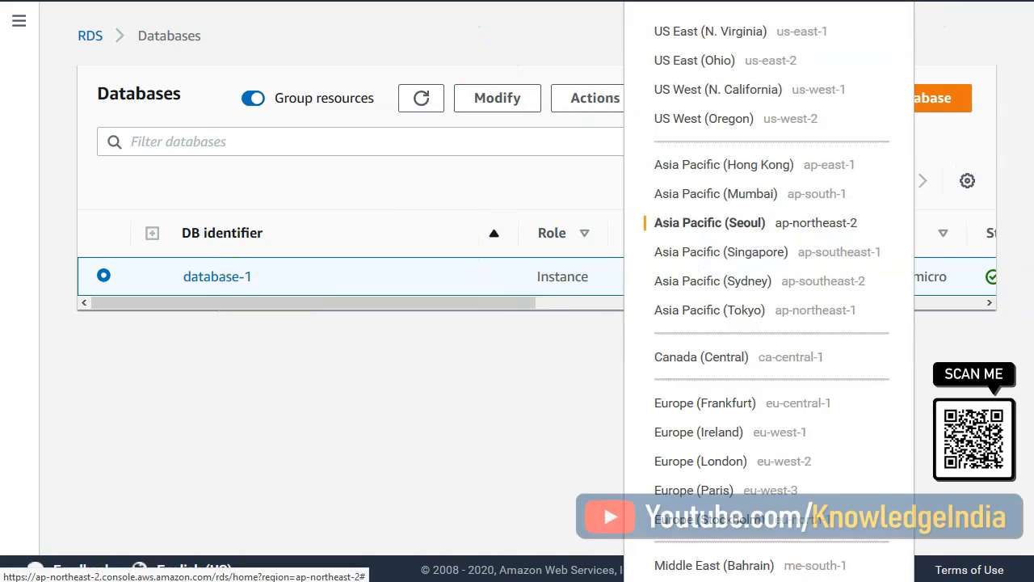
right_click(750, 315)
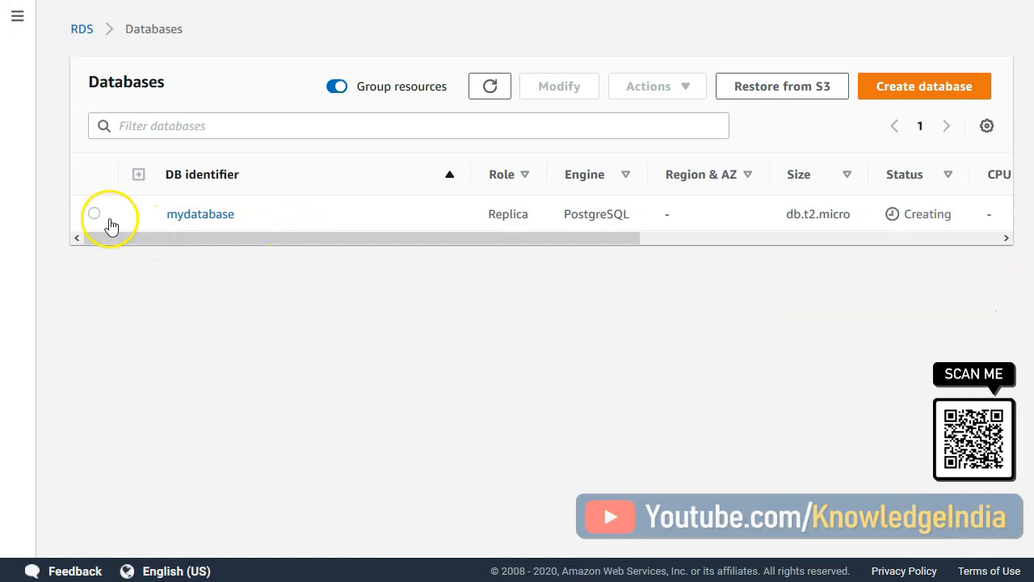
left_click(95, 214)
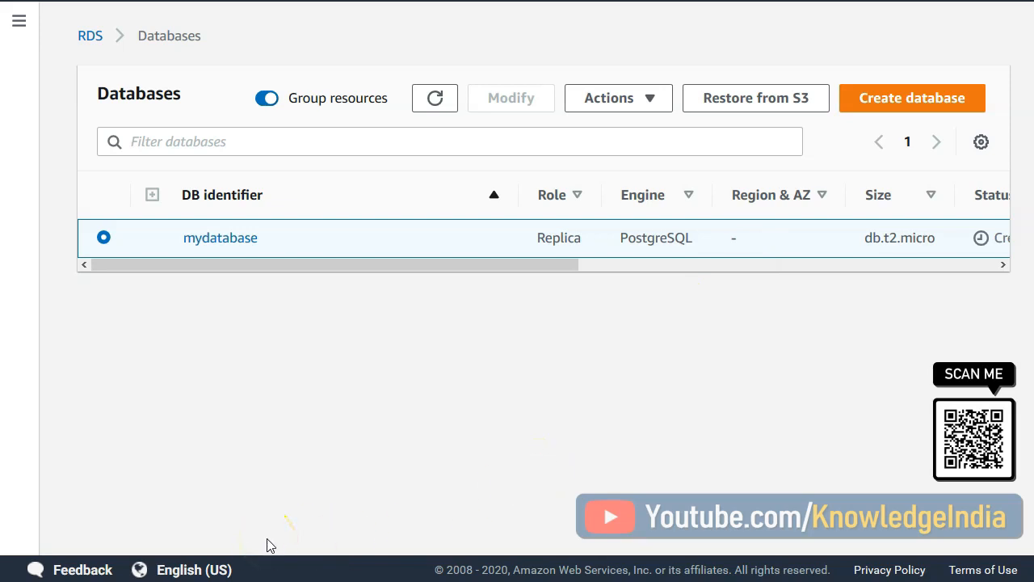
- Switch to SQL Workbench/J, write insert into students values ('rock', 45); below the create table statement and execute it
key("alt+Tab")
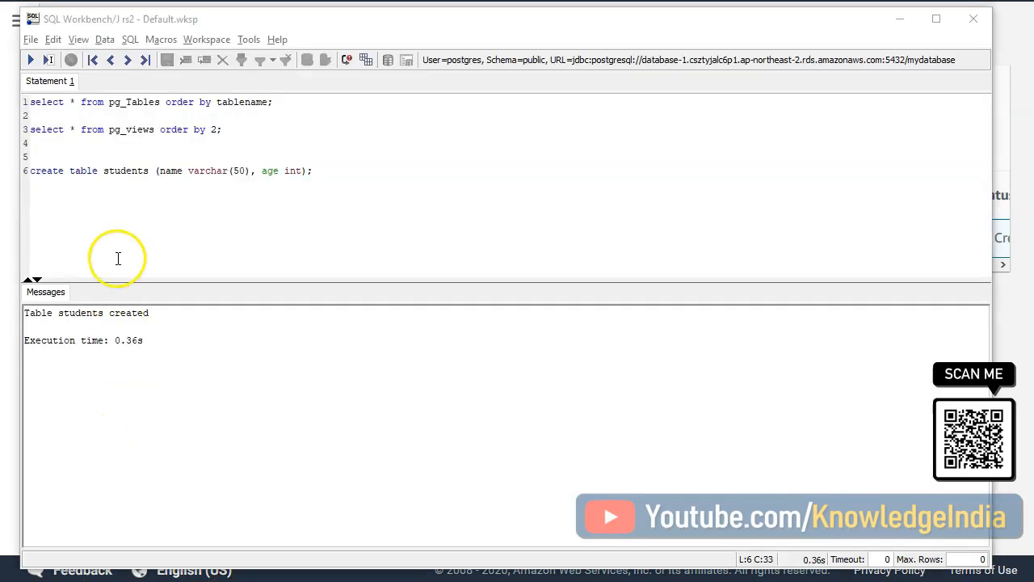
left_click_drag(29, 170, 325, 169)
left_click(331, 196)
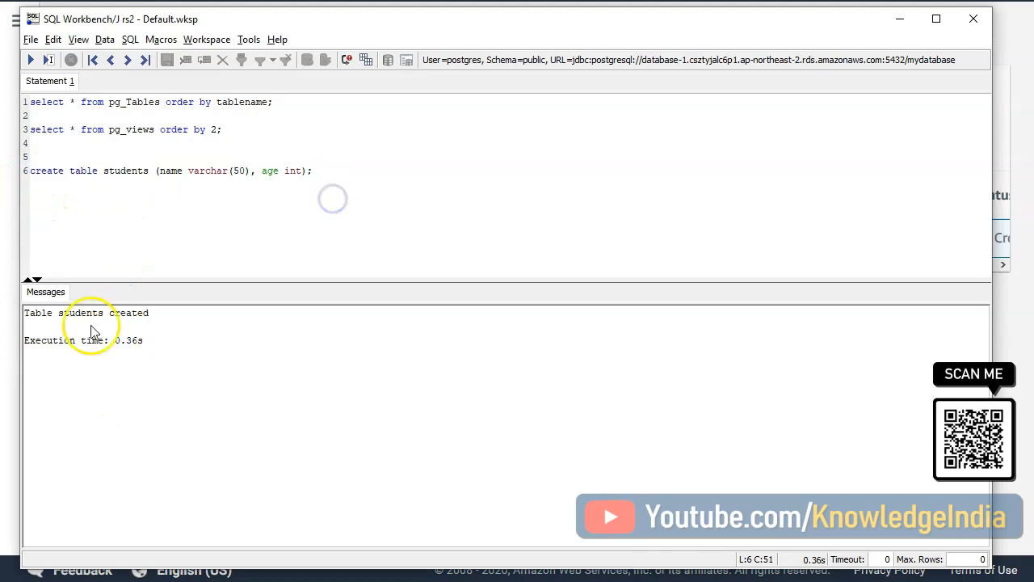
left_click(343, 169)
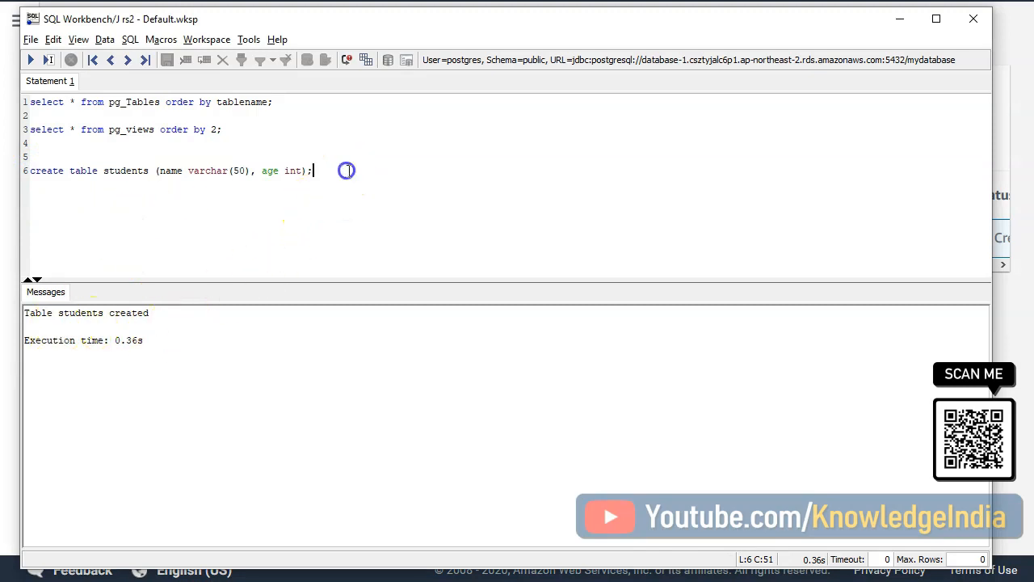
key("Return")
key("Return")
type("insert into students values ('rock', 45);")
left_click(310, 187, "shift")
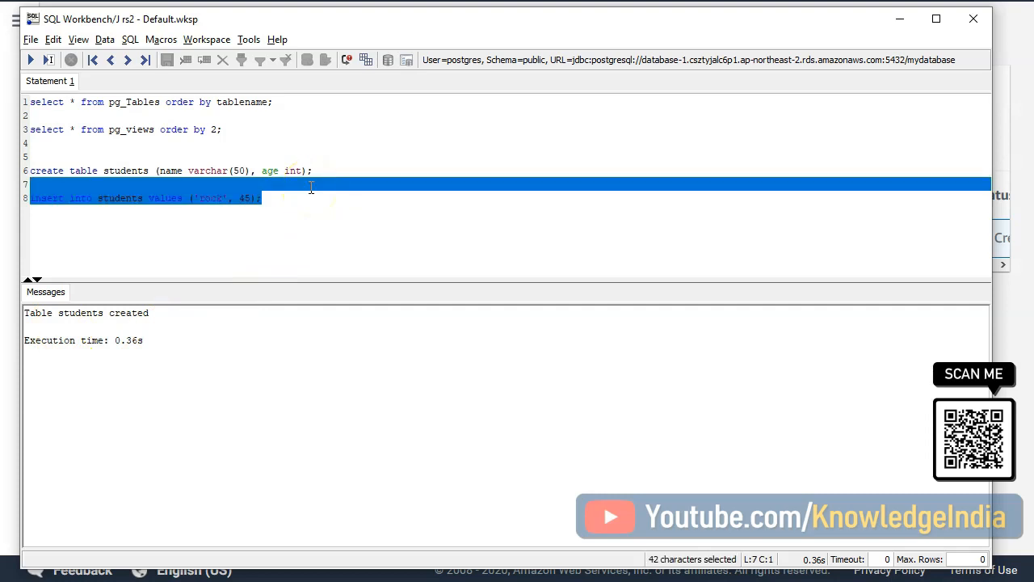
left_click(30, 60)
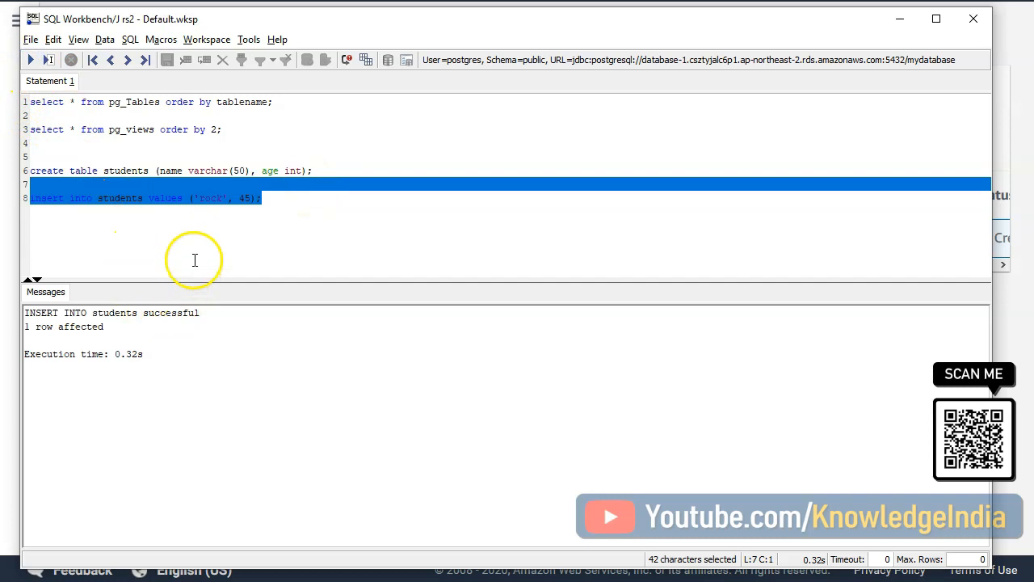
- Add the query select * from students; below the insert statement and execute it
left_click(274, 228)
key("Return")
key("Return")
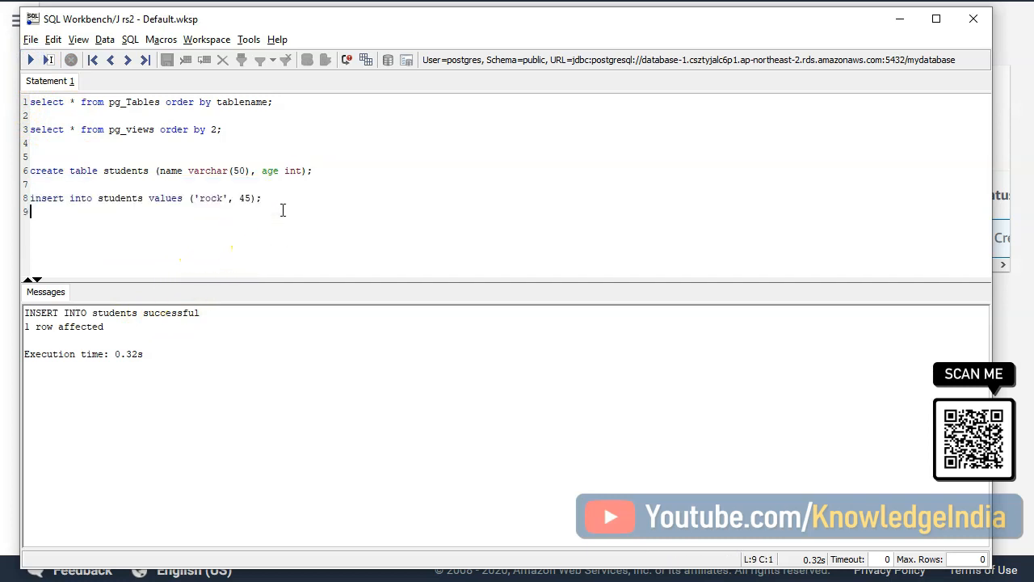
type("sele")
type("ct * from students;")
key("shift+Up")
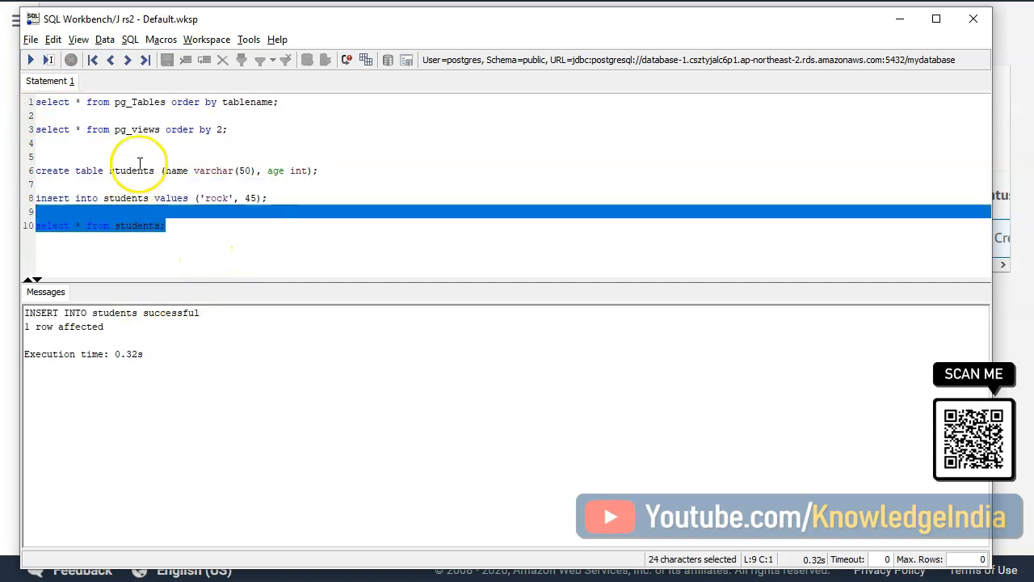
left_click(30, 60)
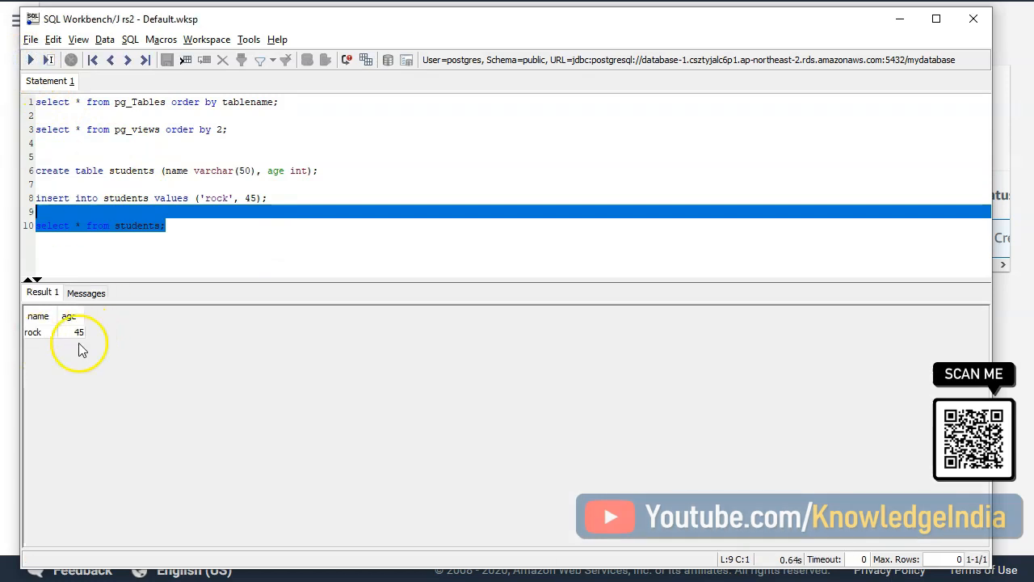
- Insert the further rows ('rock', 55) and ('rockie', 65) into students and query the table again
left_click(249, 198)
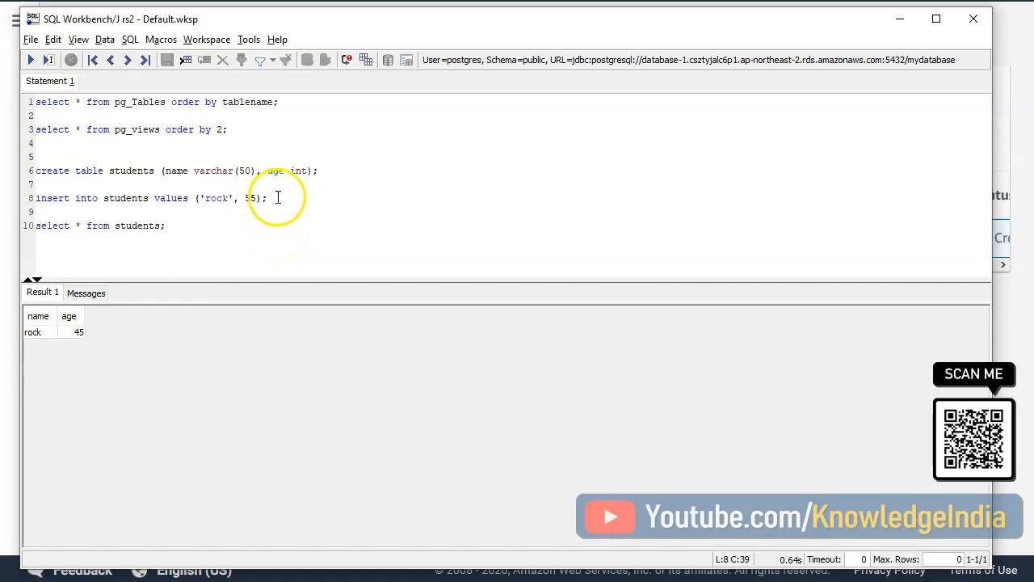
key("ctrl+Return")
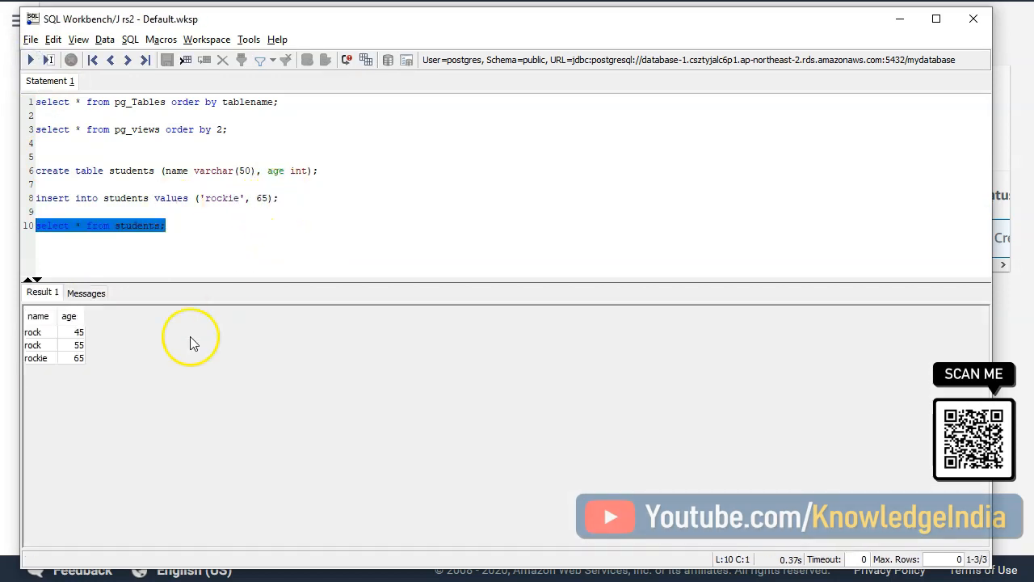
- Switch back to the RDS console and copy the endpoint of the mydatabase replica from its connectivity details
left_click(900, 19)
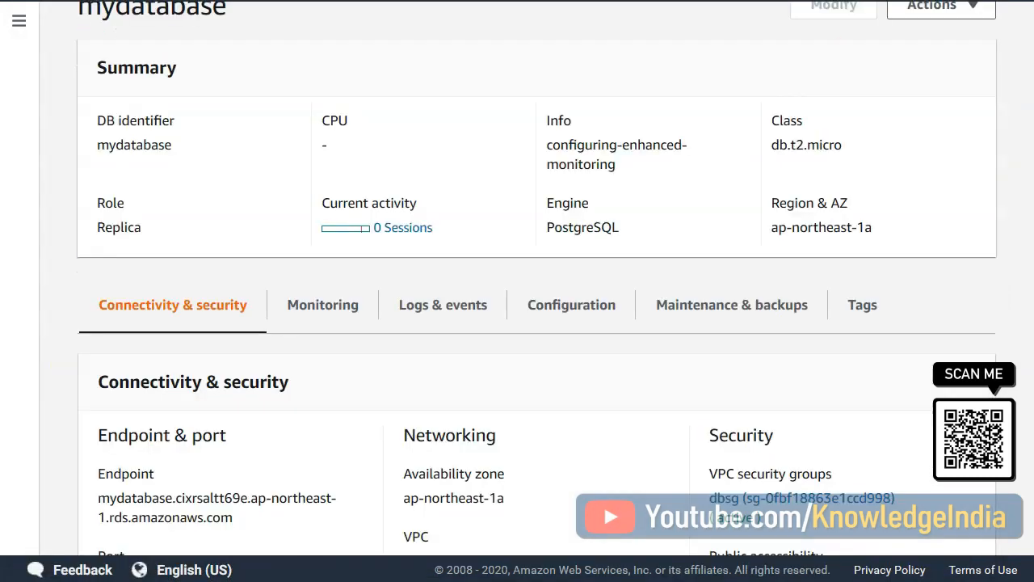
scroll(536, 291, "up", 1)
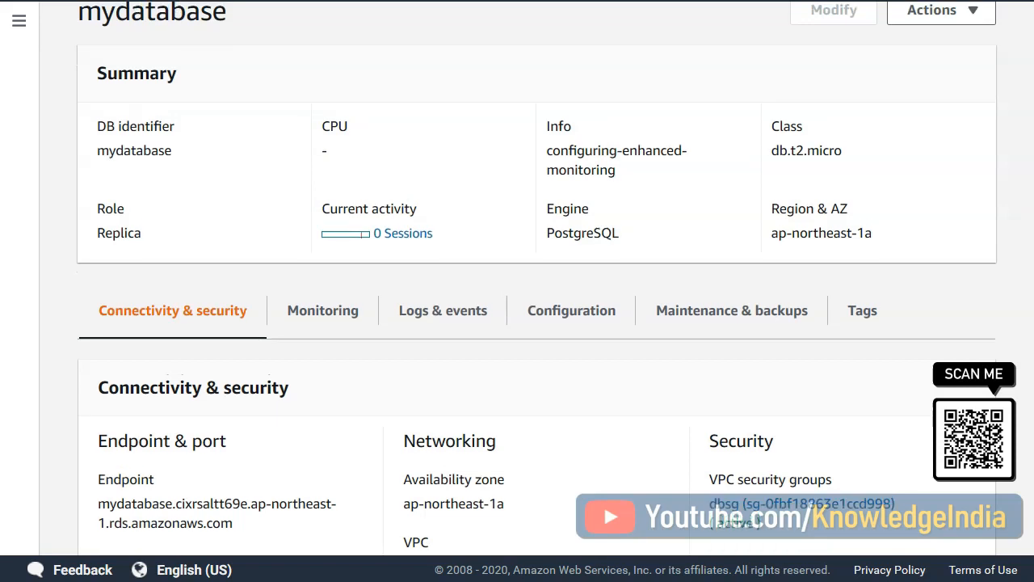
left_click_drag(243, 526, 90, 512)
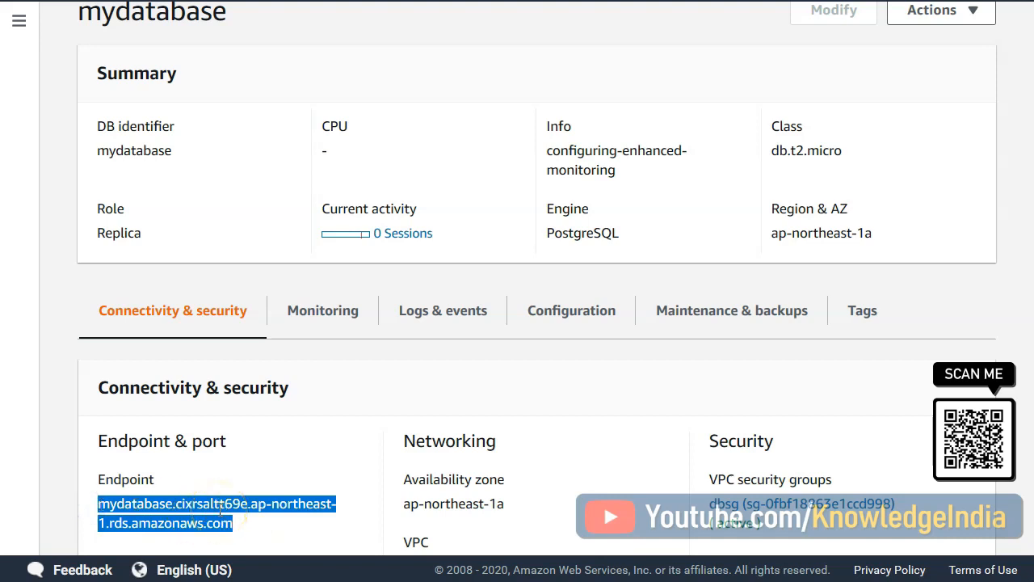
left_click(170, 507)
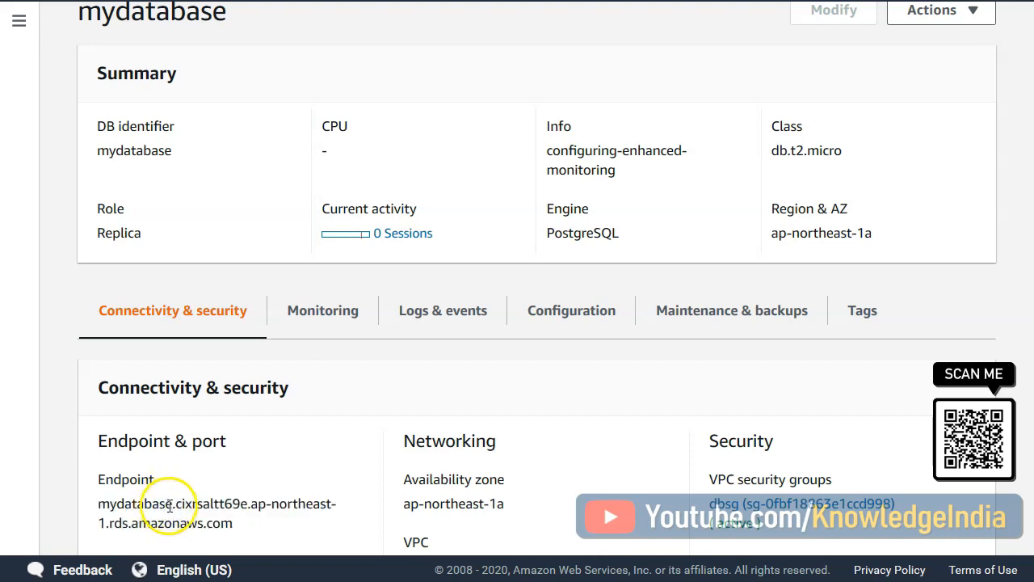
left_click_drag(172, 504, 100, 504)
left_click(237, 520)
left_click_drag(237, 521, 97, 506)
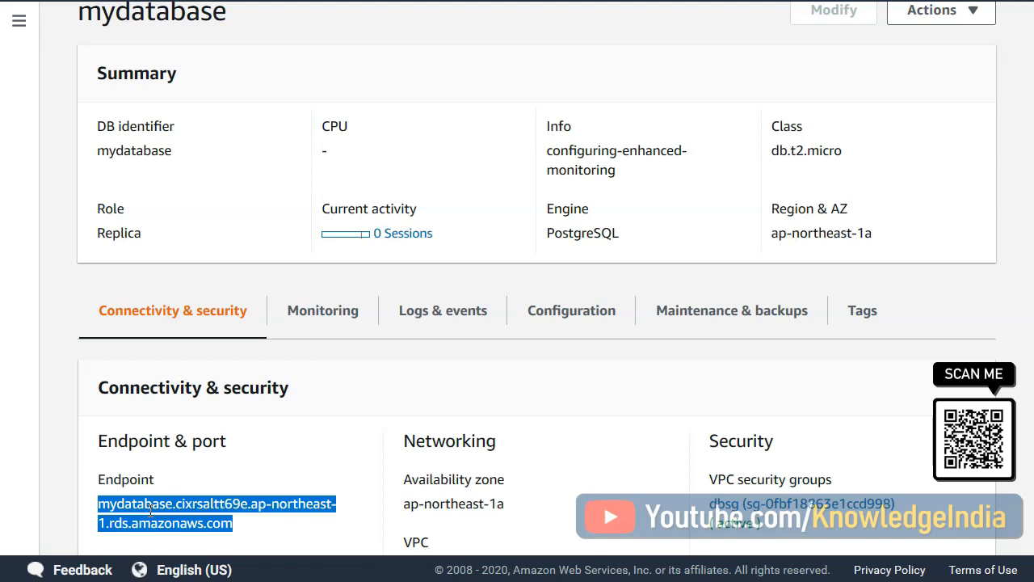
- In SQL Workbench/J, set the rs1 connection profile's URL to the replica endpoint with port 5432 and database mydatabase
key("alt+Tab")
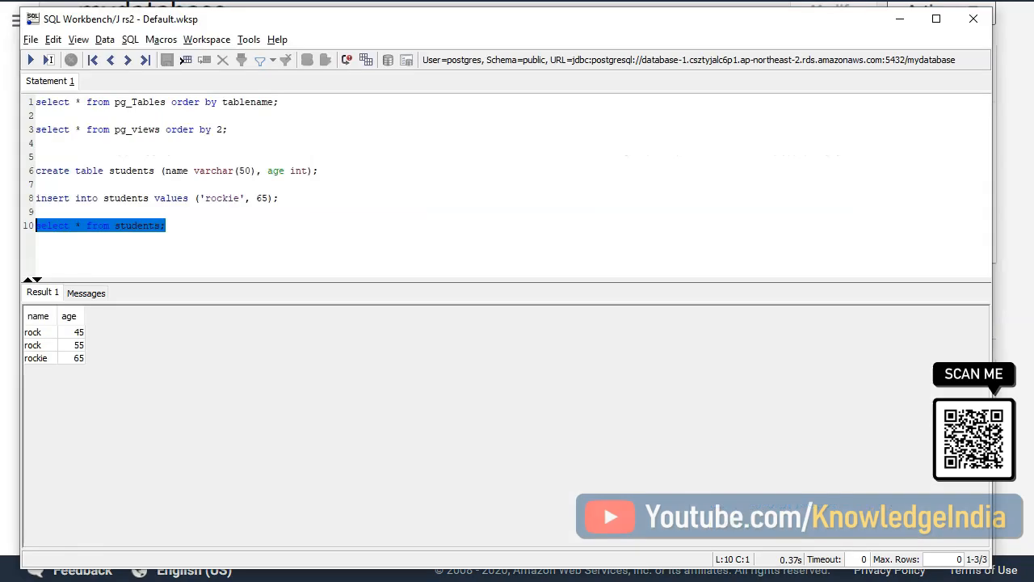
left_click(52, 39)
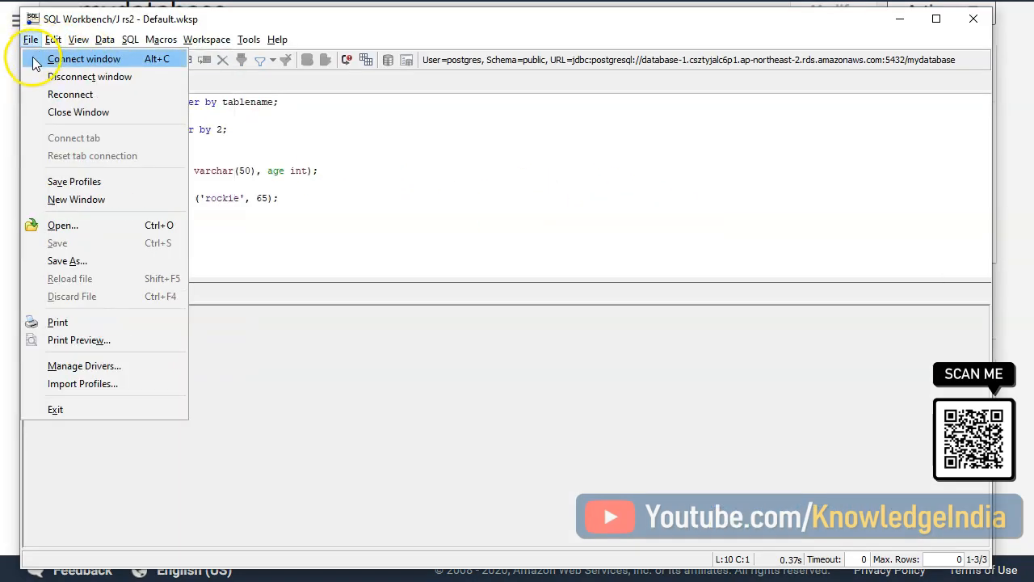
left_click(40, 58)
left_click_drag(737, 156, 853, 162)
type("myda")
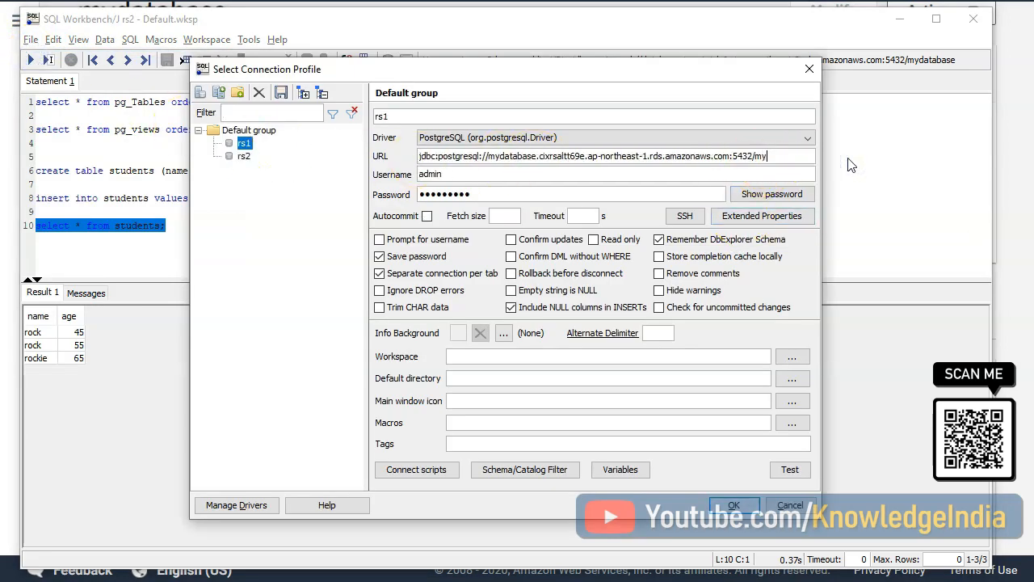
type("tabase")
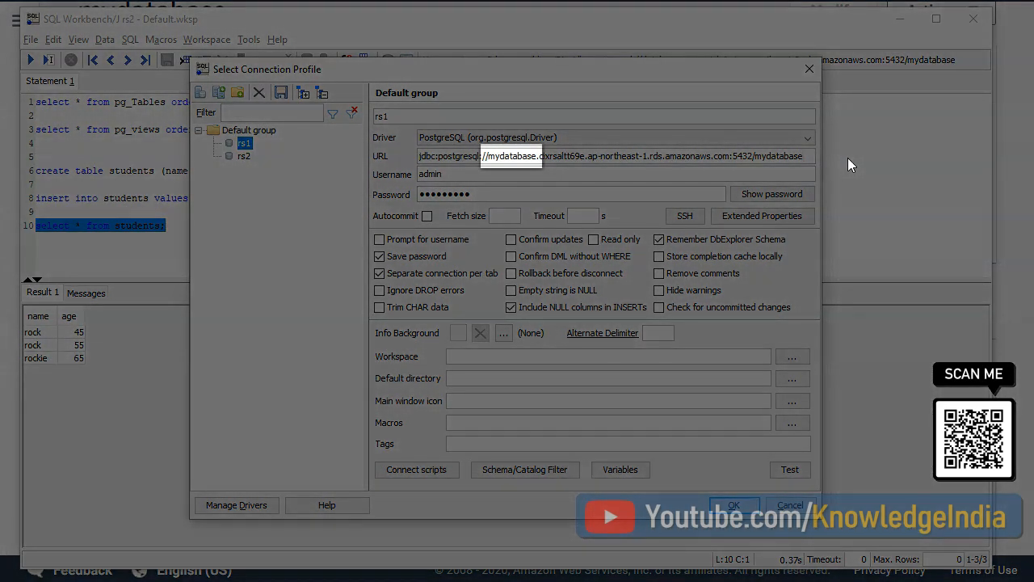
- Set the rs1 profile's username to postgres and enter the database password
left_click_drag(421, 174, 350, 175)
key("Delete")
key("Delete")
key("Delete")
key("Delete")
key("Delete")
type("postgres")
key("ctrl+a")
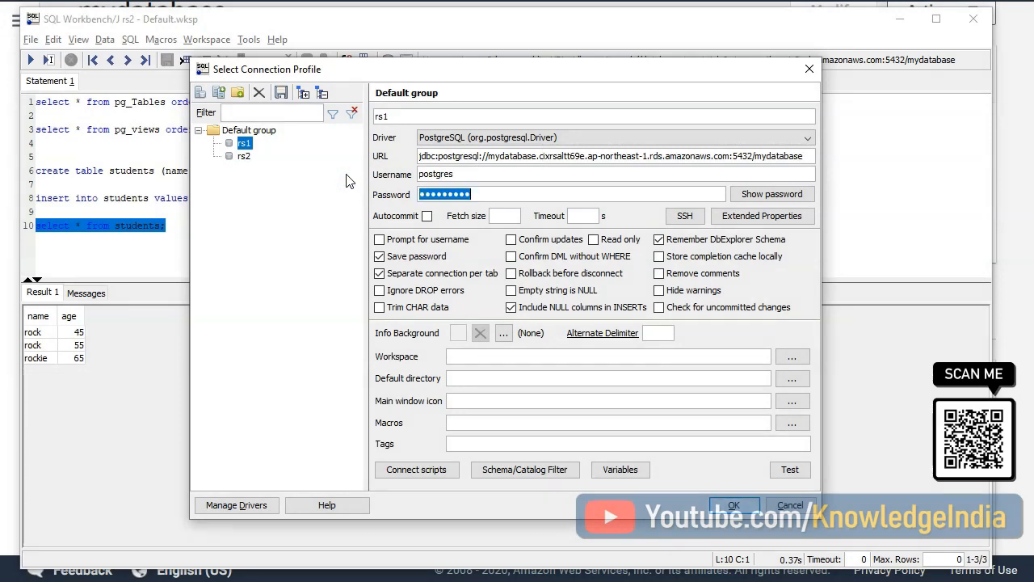
type("•••••••")
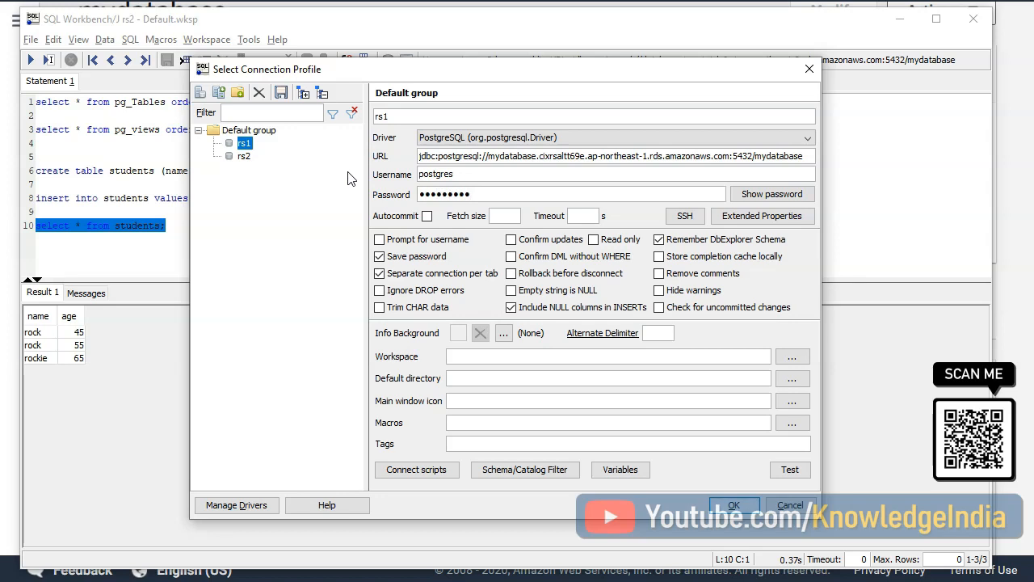
- Test the rs1 connection to the replica and connect with that profile
left_click(788, 472)
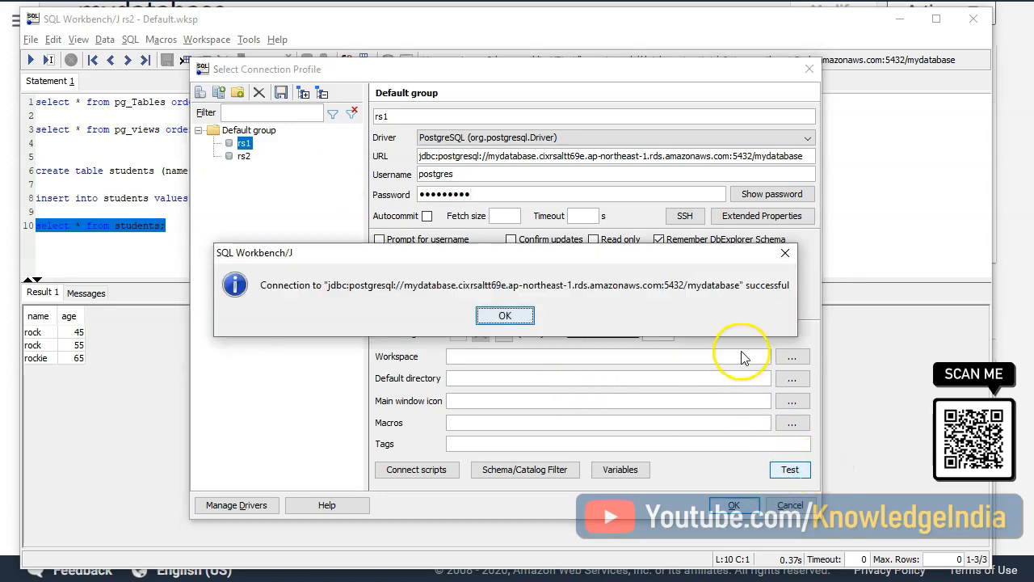
left_click(503, 315)
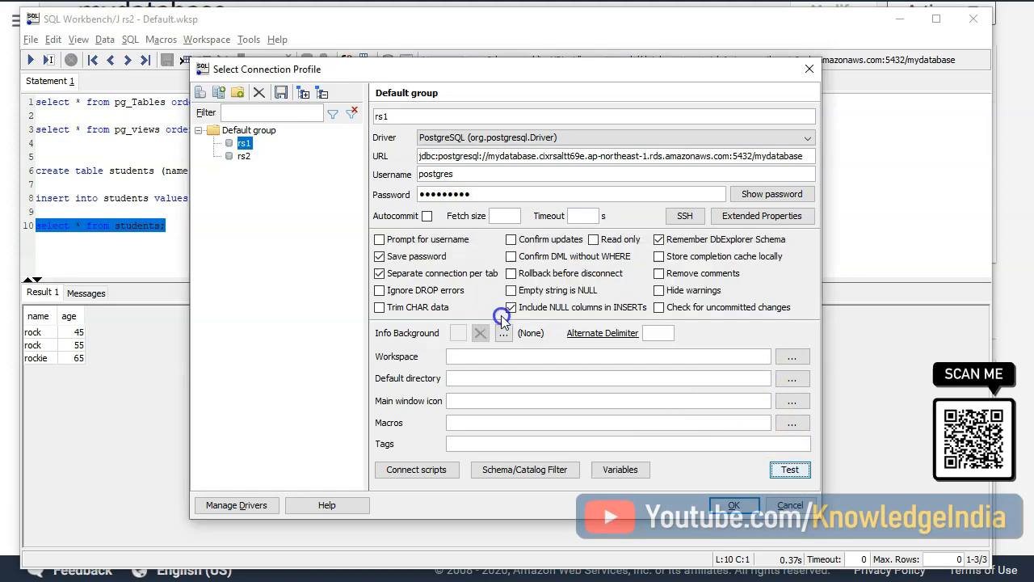
left_click(732, 508)
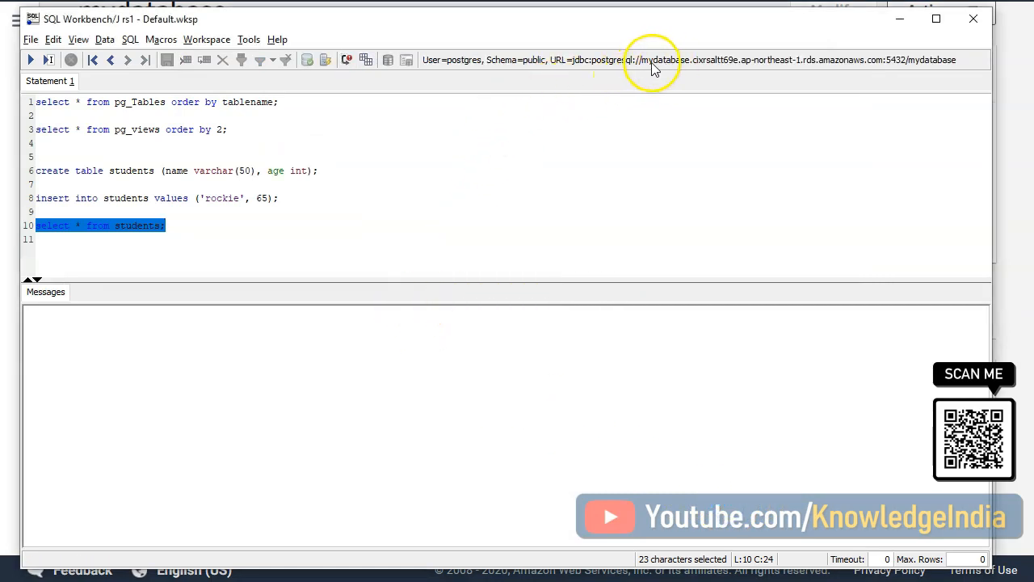
- Run the select * from students query on the rs1 connection to the replica
left_click(157, 240)
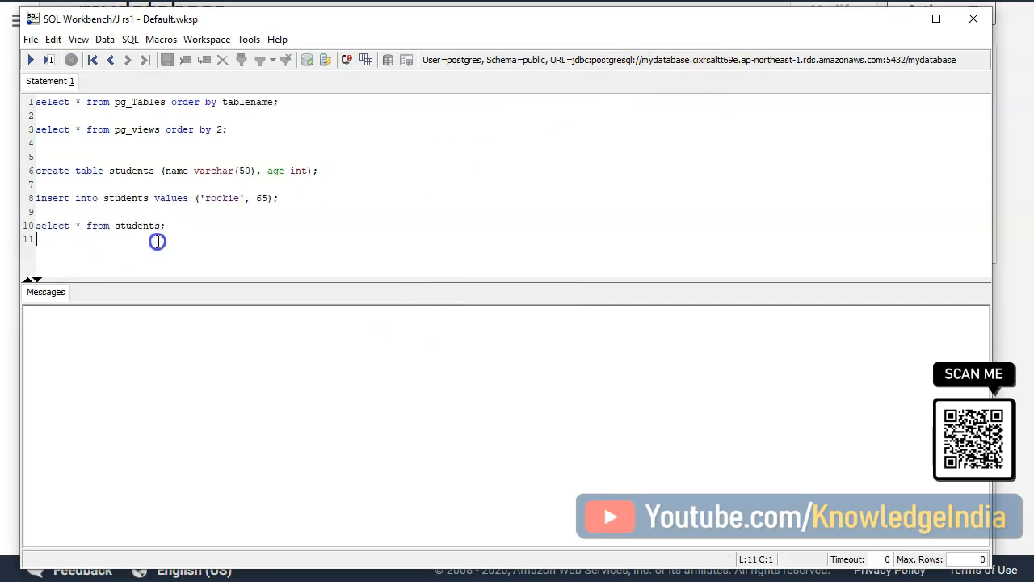
left_click(180, 226)
left_click_drag(180, 225, 32, 225)
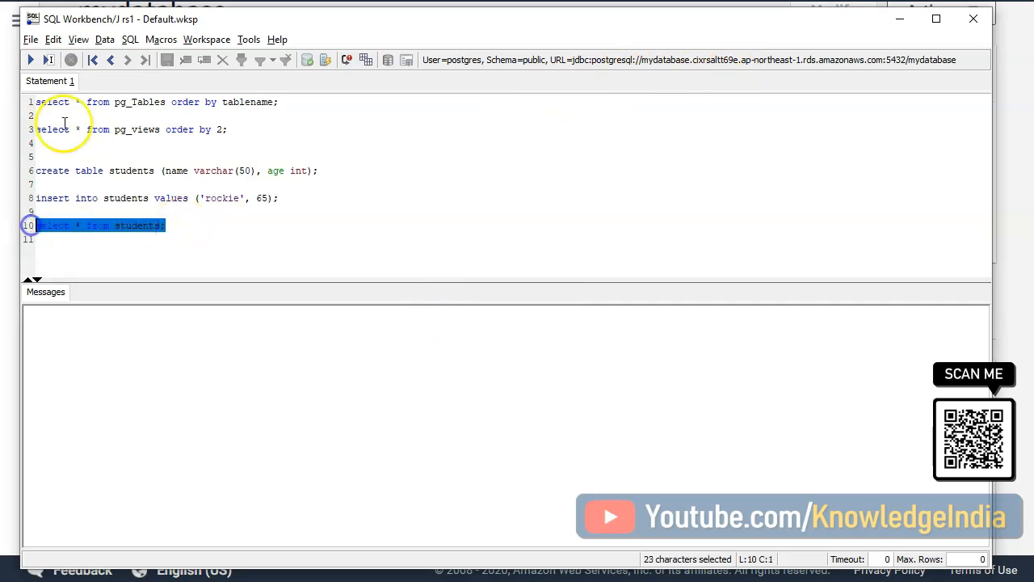
left_click(32, 62)
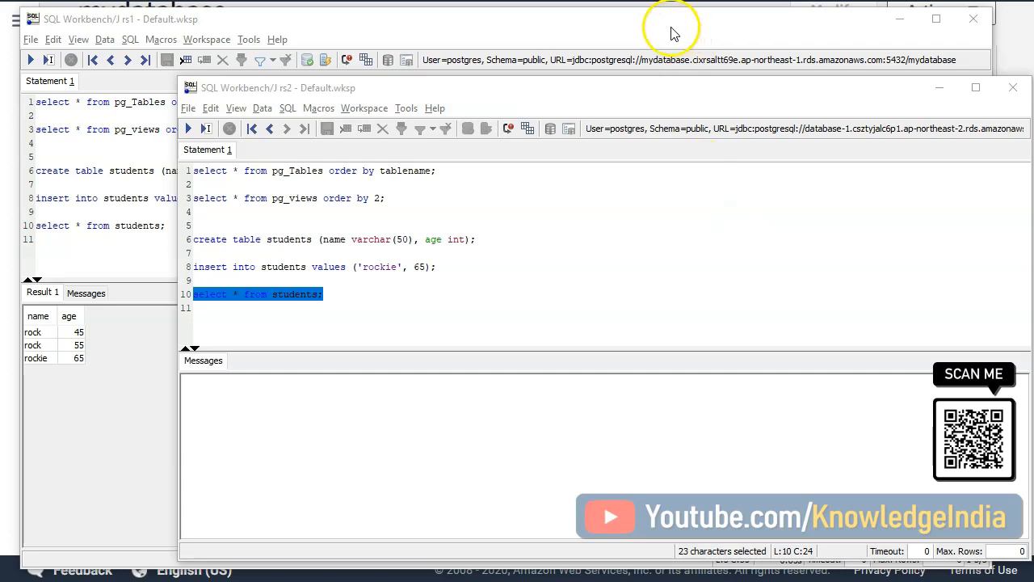
- On the rs2 connection to database-1, change the insert statement's values to 'ki', 75 and run it
left_click(721, 94)
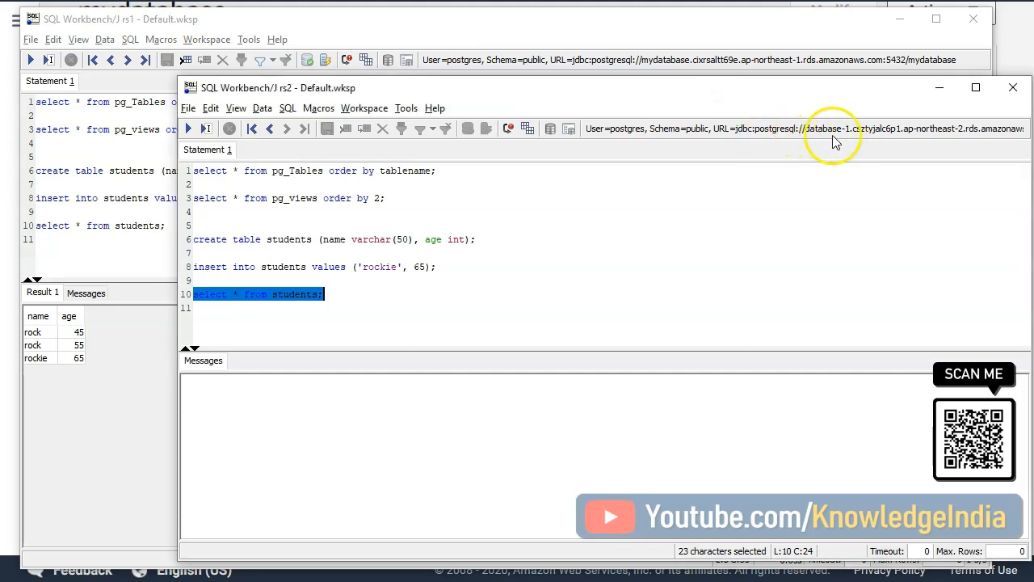
mouse_move(846, 141)
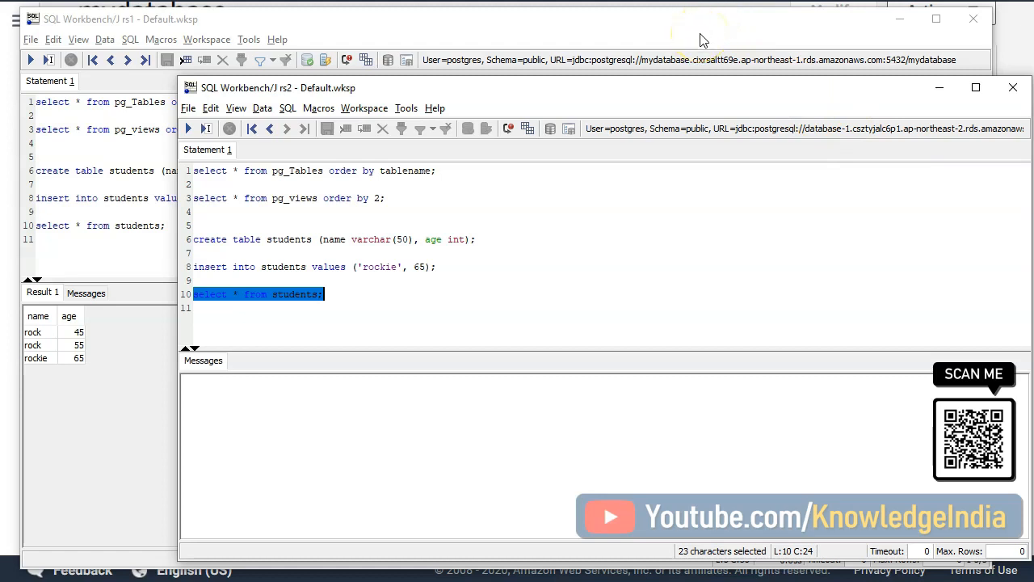
left_click(399, 283)
double_click(387, 271)
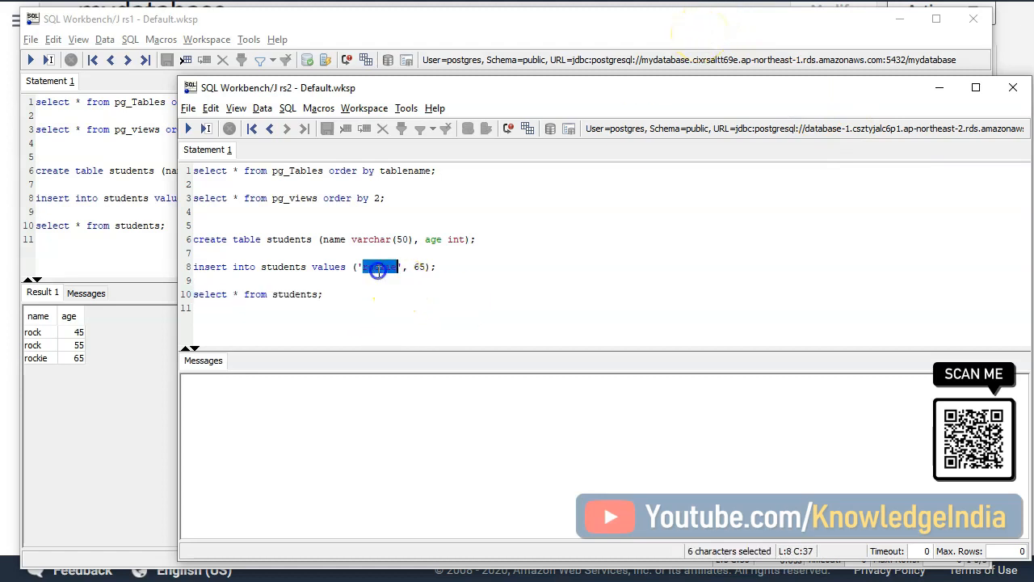
type("ki', ")
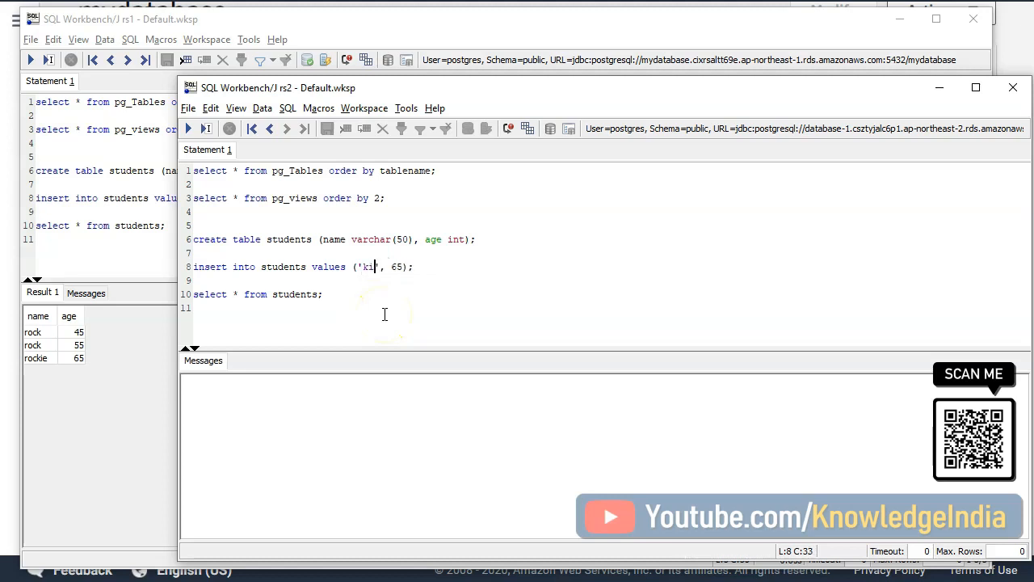
type("7")
left_click_drag(414, 267, 193, 268)
left_click(188, 129)
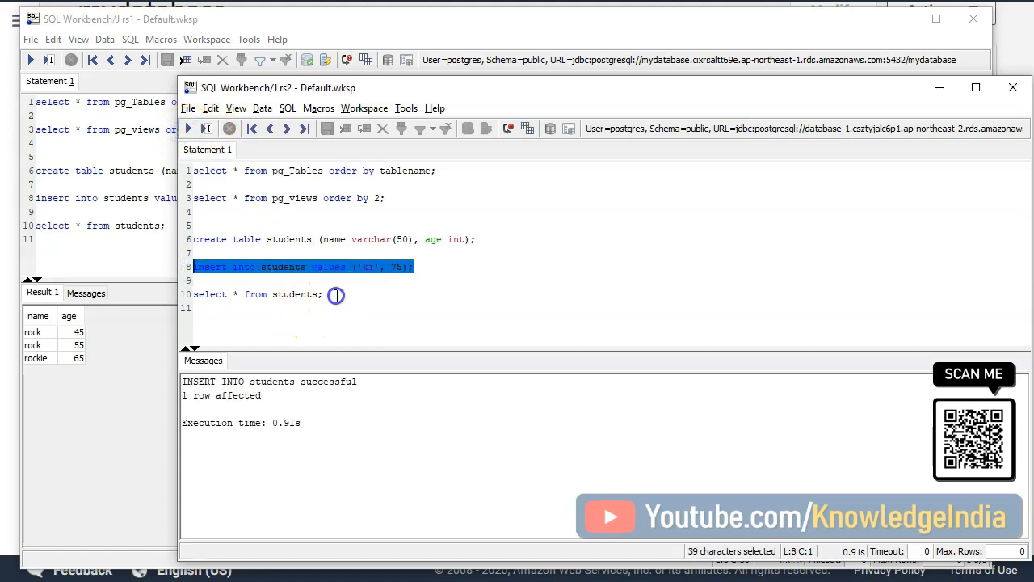
- Query all rows of the students table on rs2 and on the rs1 replica to compare them
left_click_drag(336, 295, 191, 295)
left_click(188, 130)
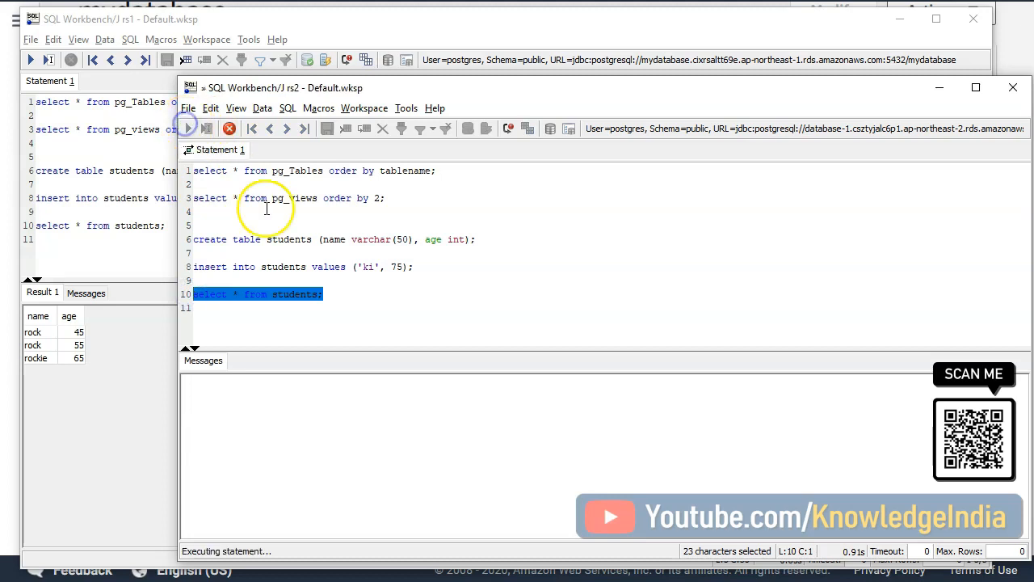
left_click(109, 244)
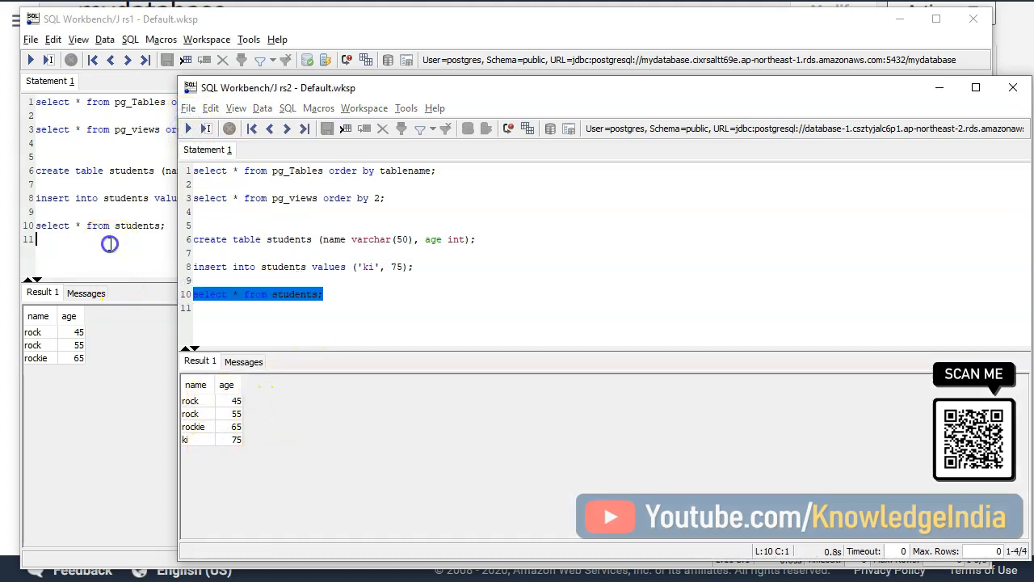
left_click_drag(166, 227, 29, 225)
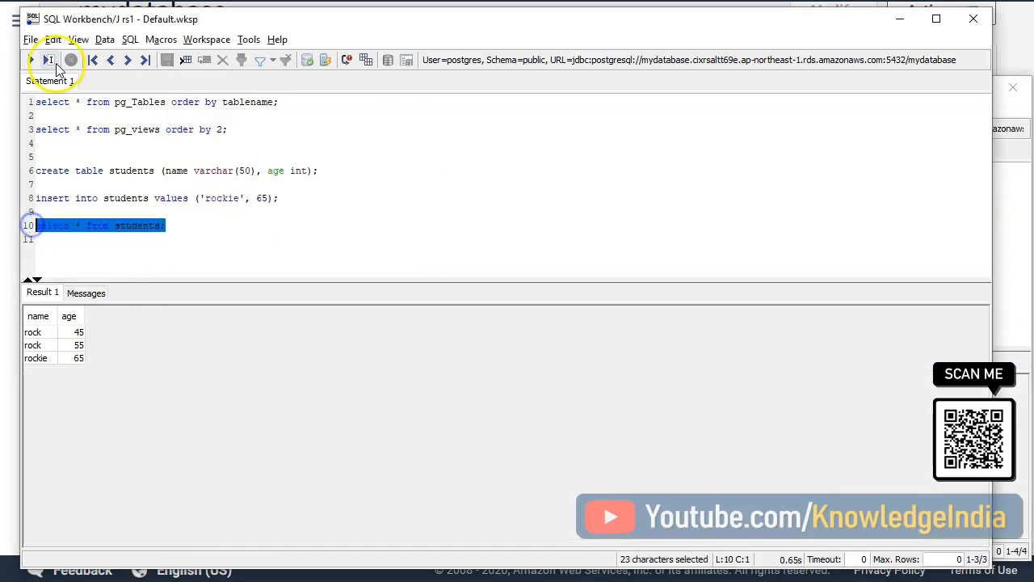
left_click(30, 59)
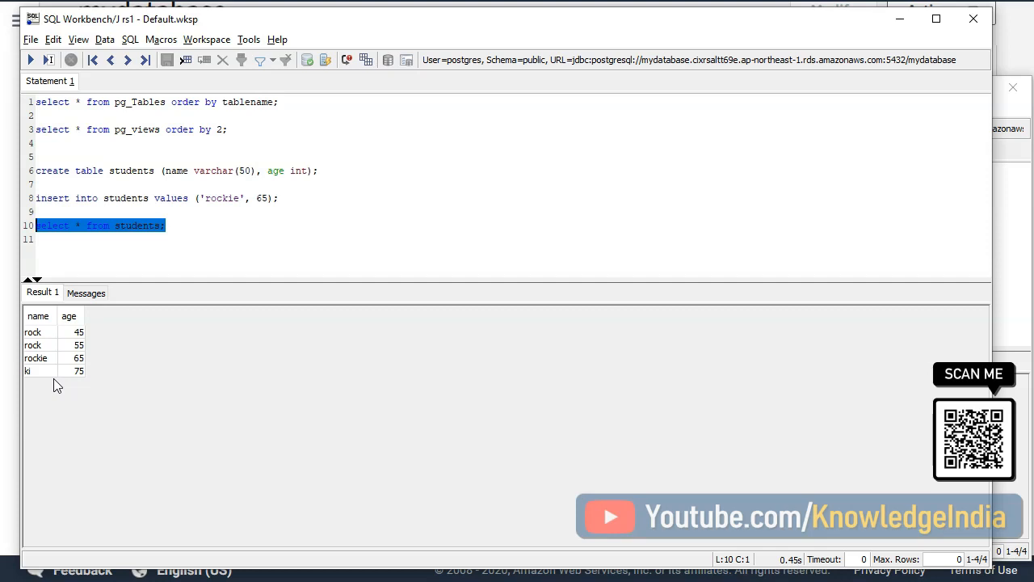
- On rs2, change the name in the insert statement to 'kit' and insert that row into students
left_click(1012, 300)
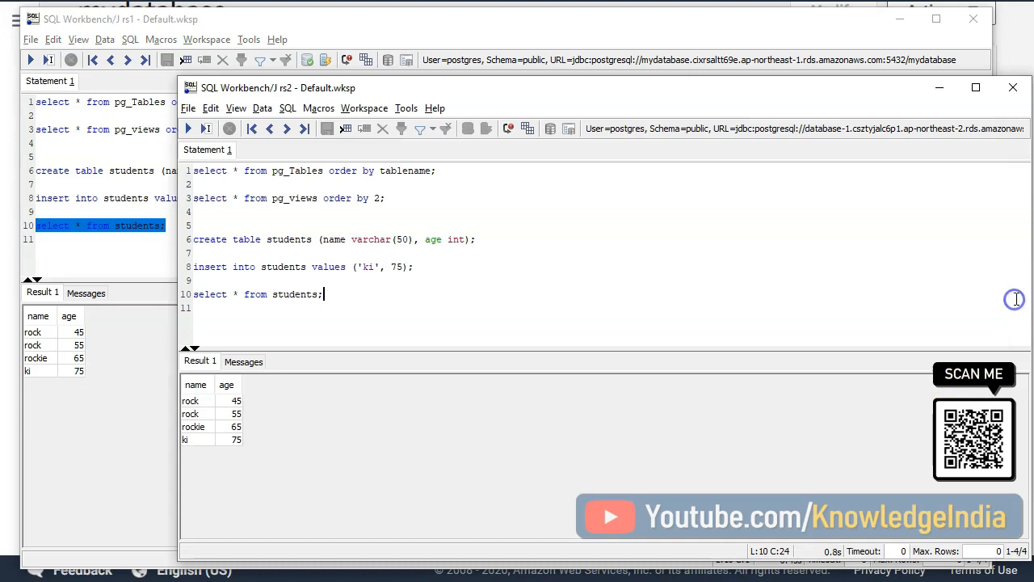
left_click(381, 266)
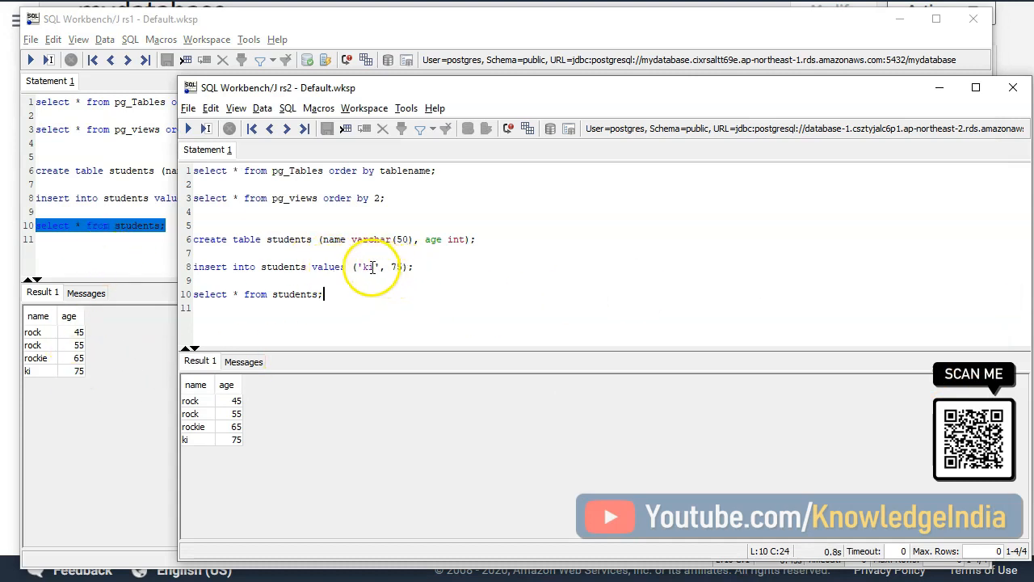
type("c")
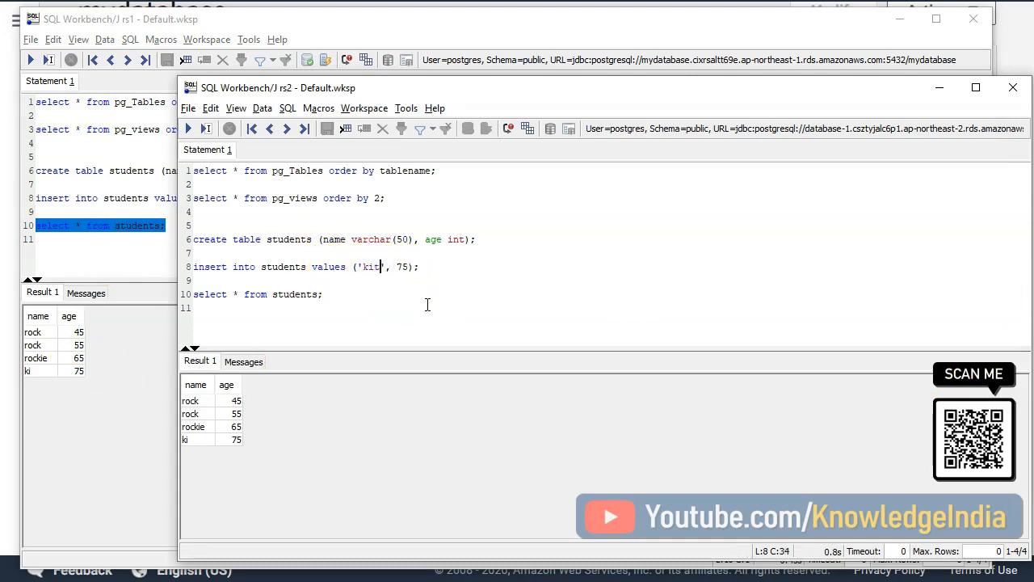
left_click_drag(485, 269, 187, 267)
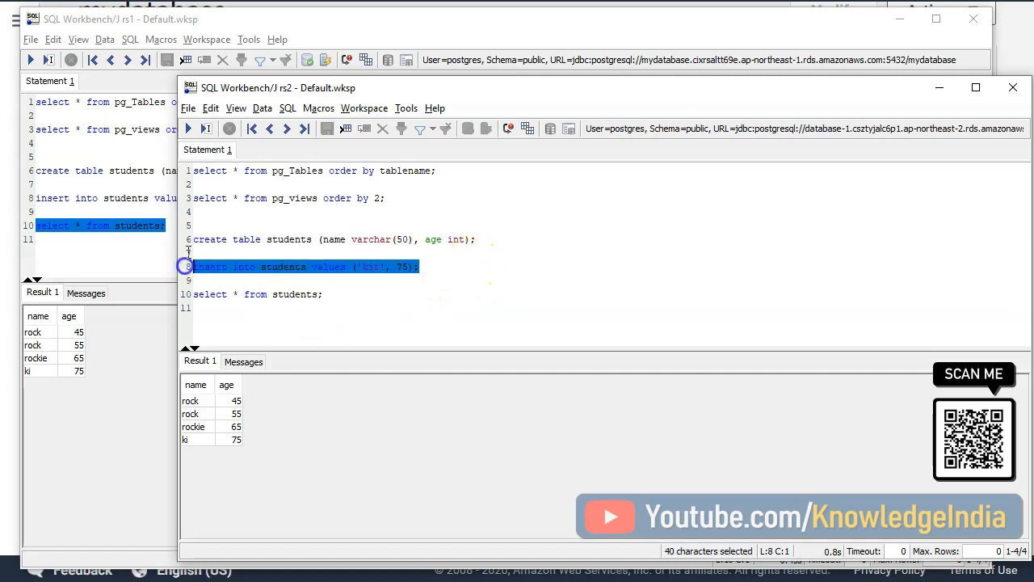
left_click(188, 129)
- Rerun the students query on rs2 and on the rs1 replica to check the 'kit' row
left_click_drag(325, 296, 185, 294)
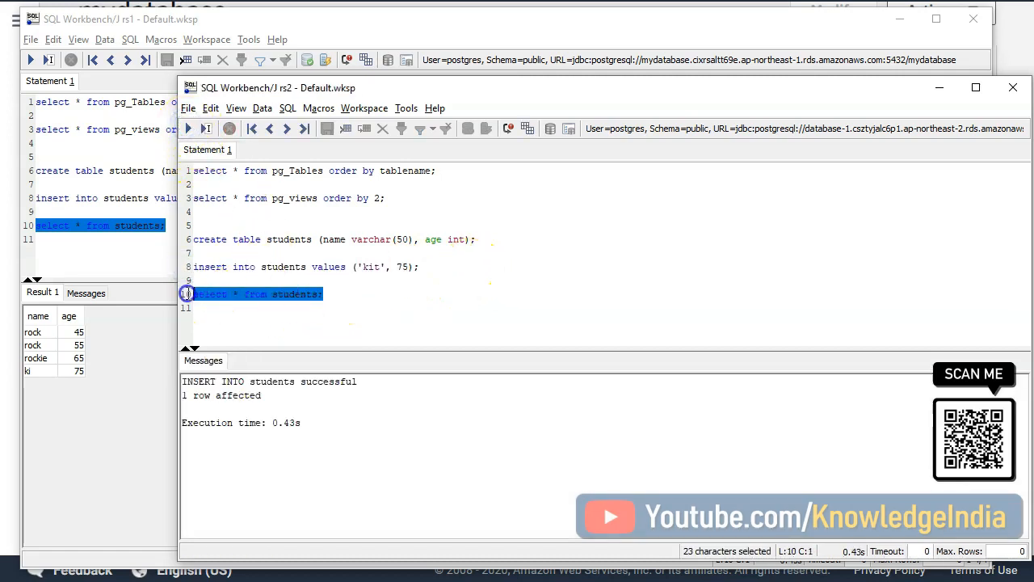
left_click(191, 131)
left_click(81, 261)
left_click_drag(165, 226, 36, 226)
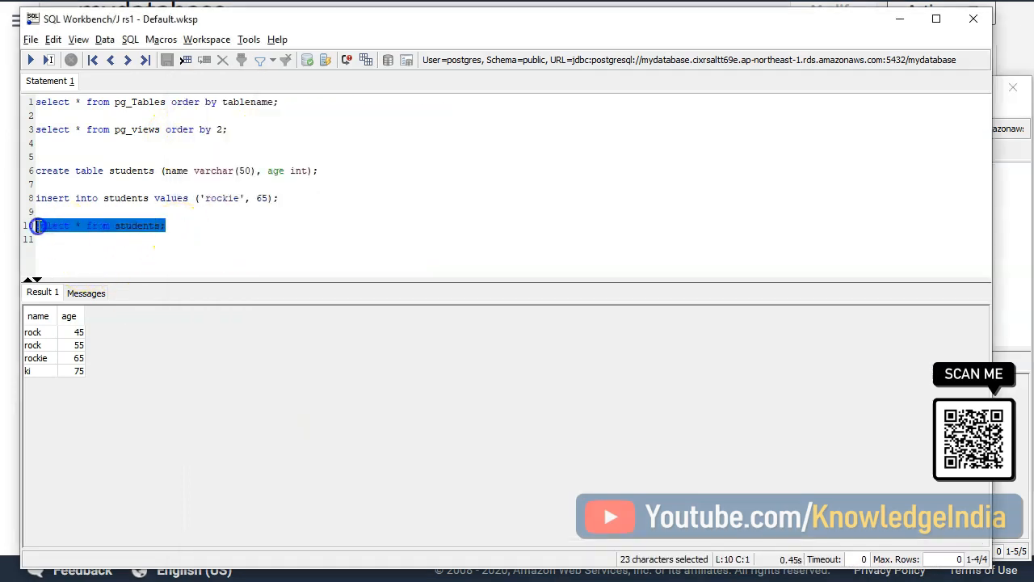
left_click(30, 60)
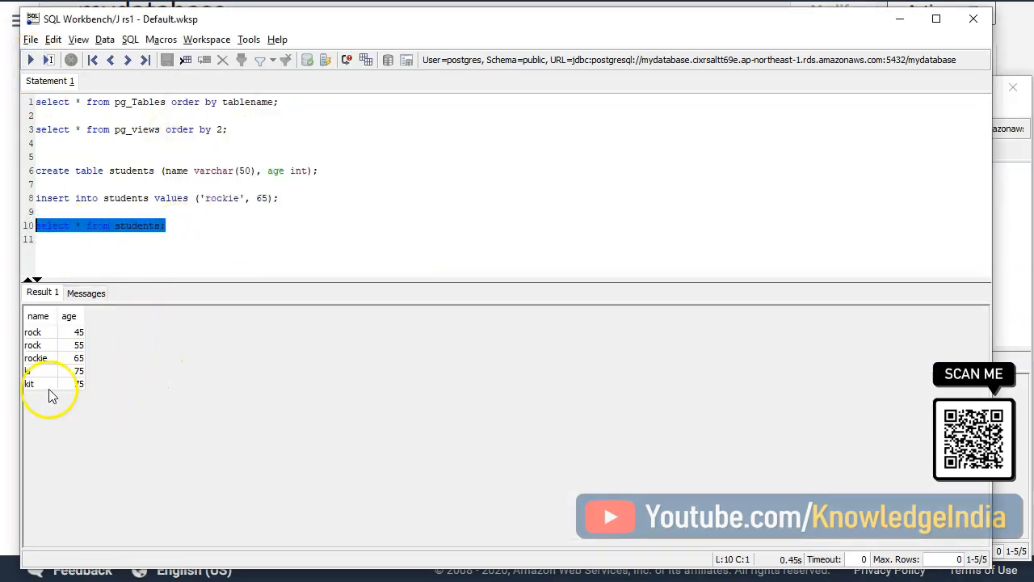
- On the rs1 replica connection, try to insert ('rockie', 105) into students and query the table again
left_click(1005, 323)
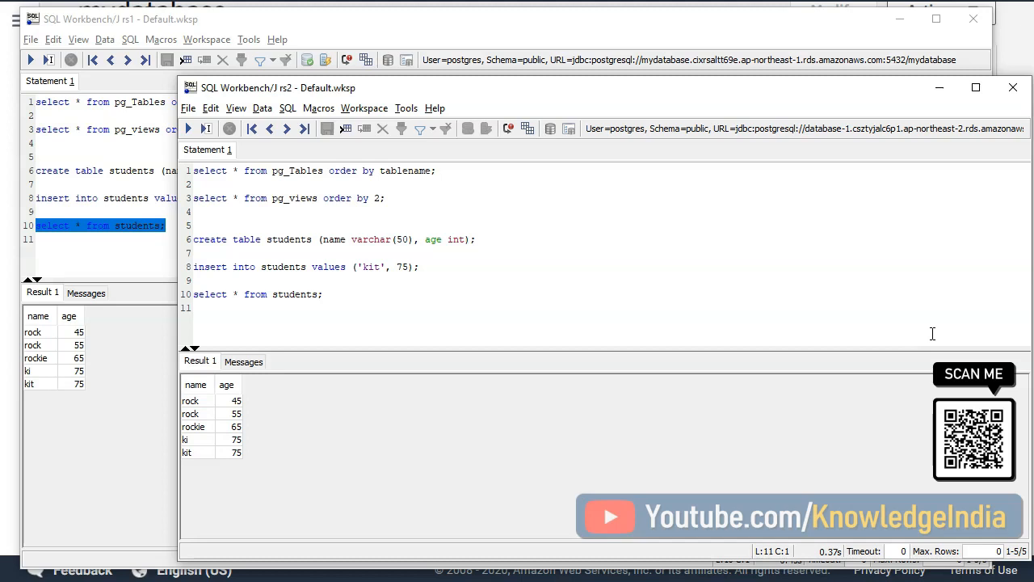
left_click(83, 257)
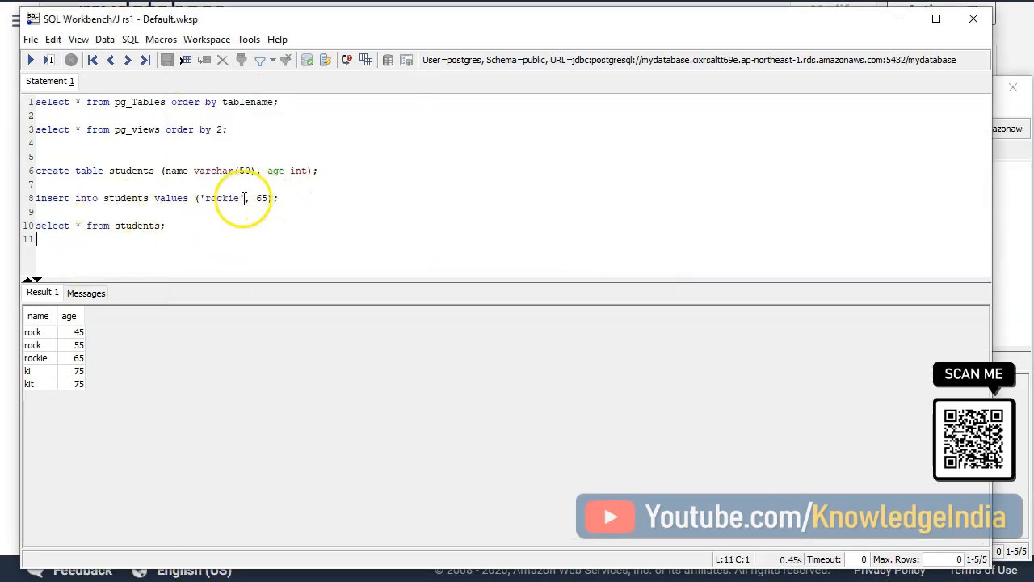
left_click(261, 198)
key("BackSpace")
type("10")
left_click_drag(303, 197, 34, 198)
left_click(29, 60)
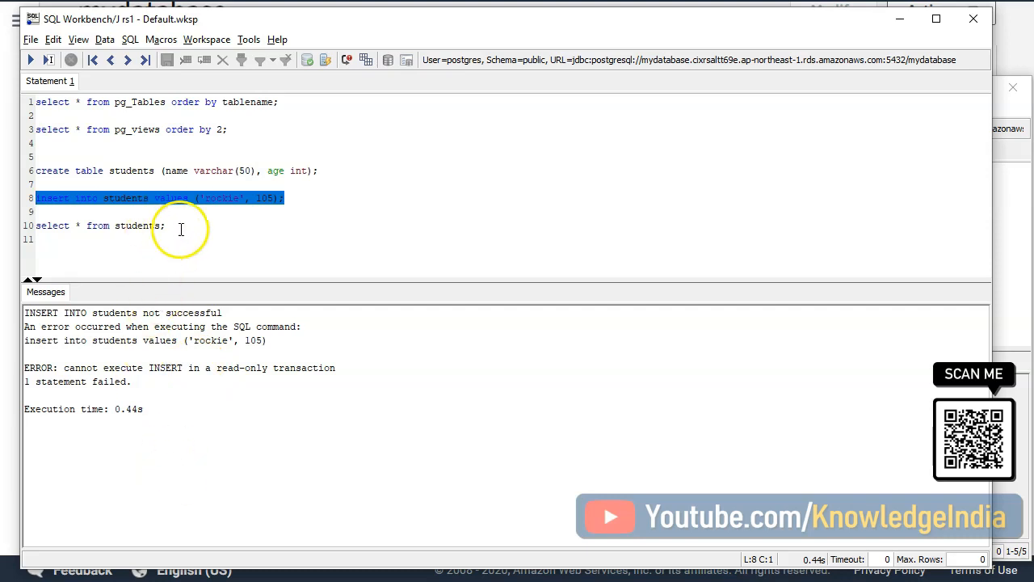
left_click_drag(175, 227, 19, 226)
left_click(29, 59)
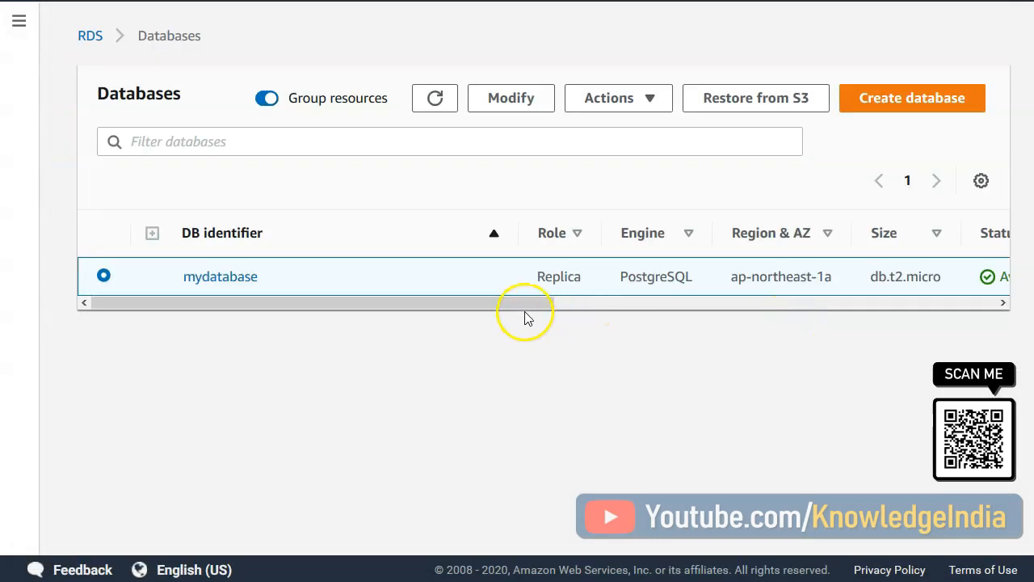
- Switch to the RDS console and promote the mydatabase read replica with automatic backups, 1-day retention and no backup window preference
left_click_drag(526, 303, 596, 304)
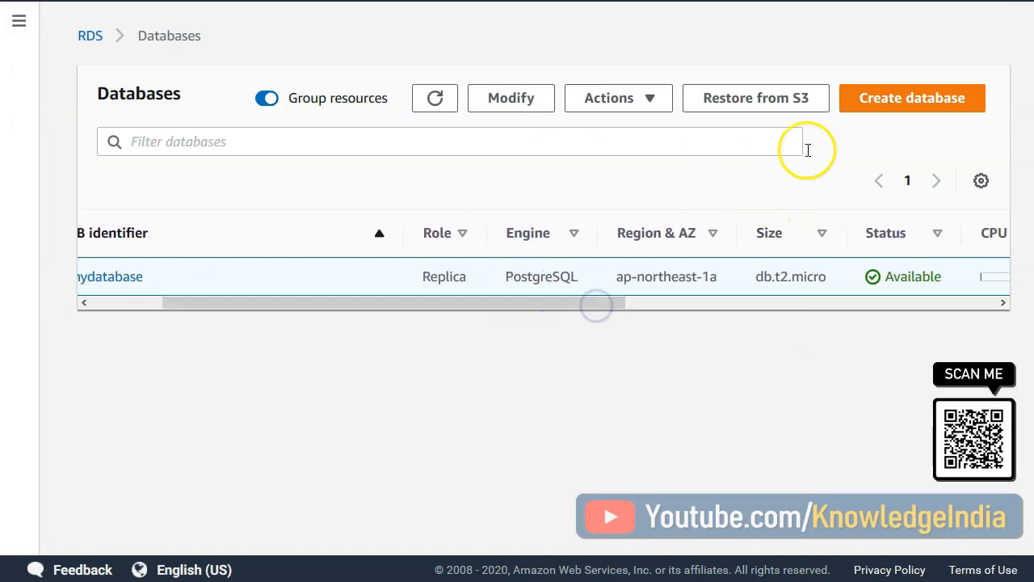
left_click_drag(563, 305, 447, 314)
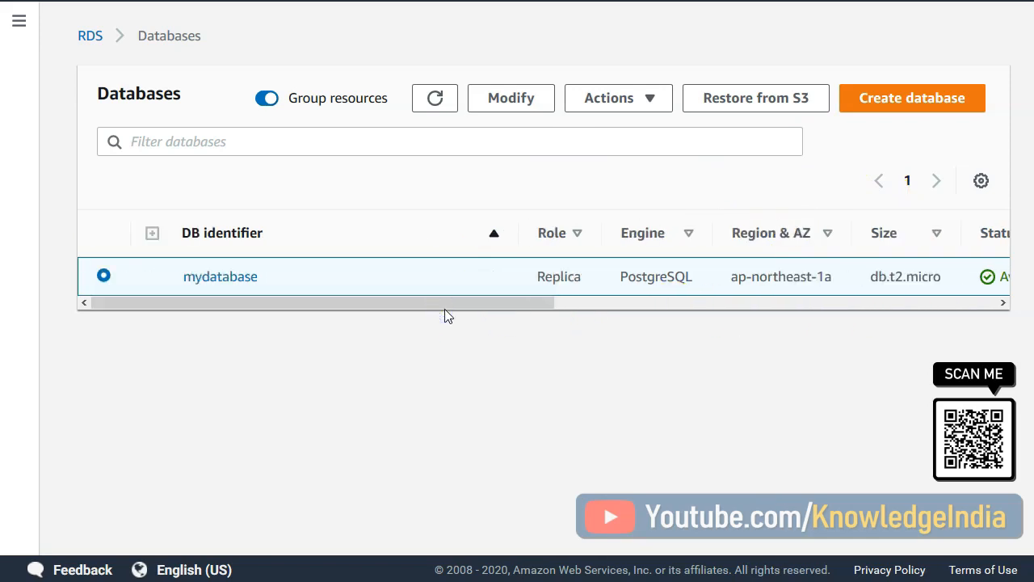
left_click(624, 101)
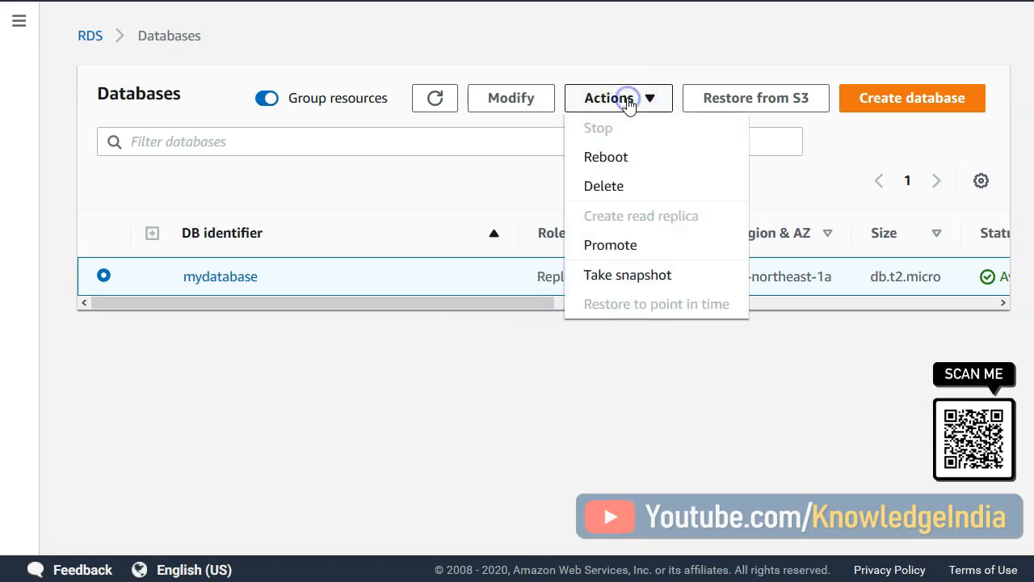
left_click(611, 245)
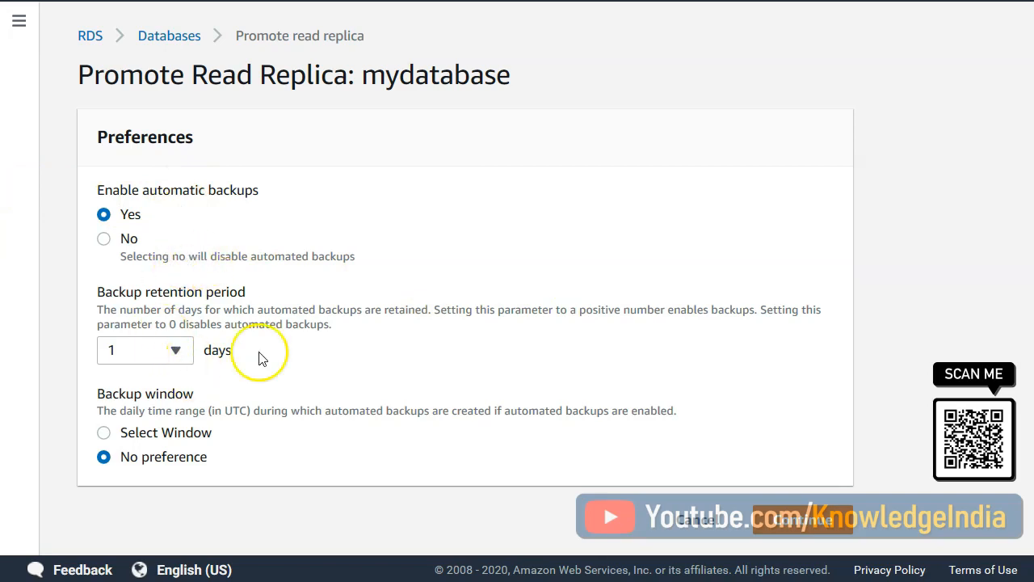
left_click(803, 519)
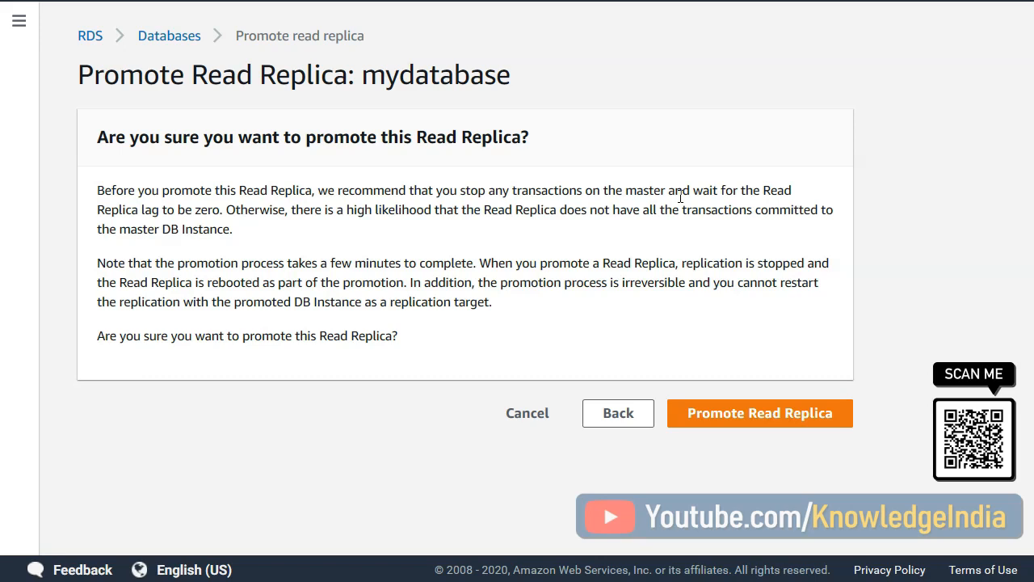
left_click(748, 413)
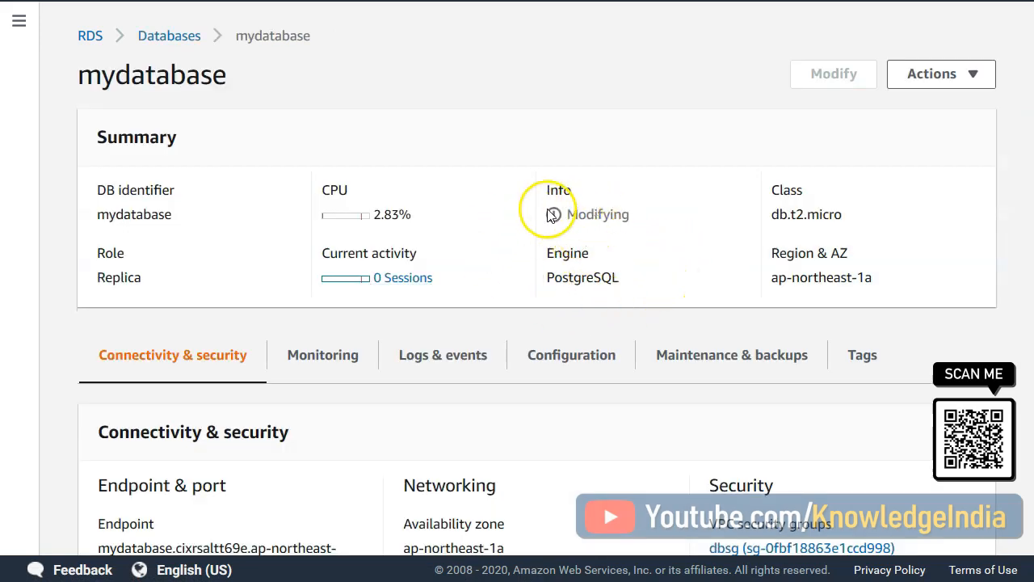
- Check the role, status and replication details of mydatabase during its promotion
left_click_drag(566, 214, 638, 222)
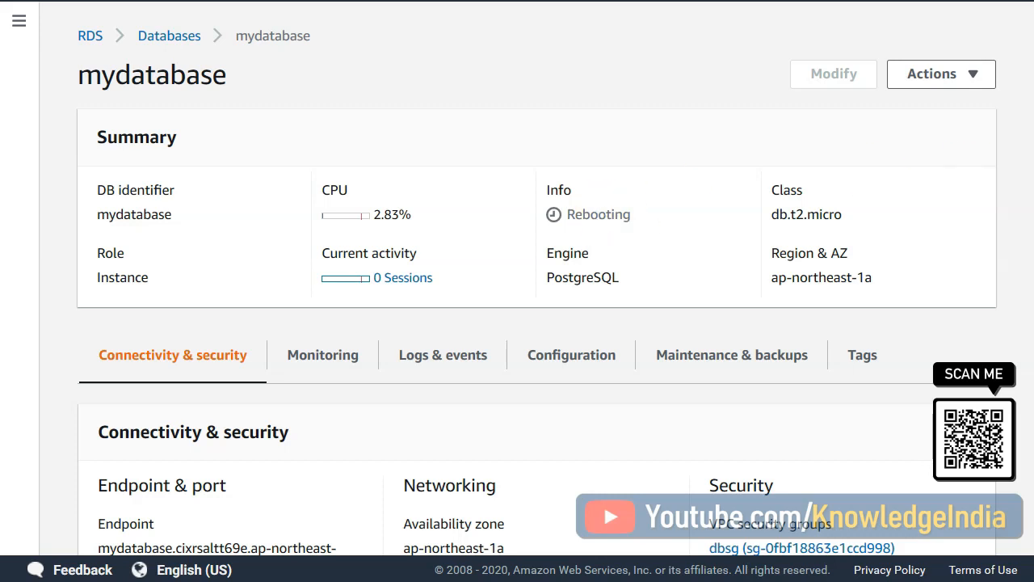
scroll(537, 279, "down", 10)
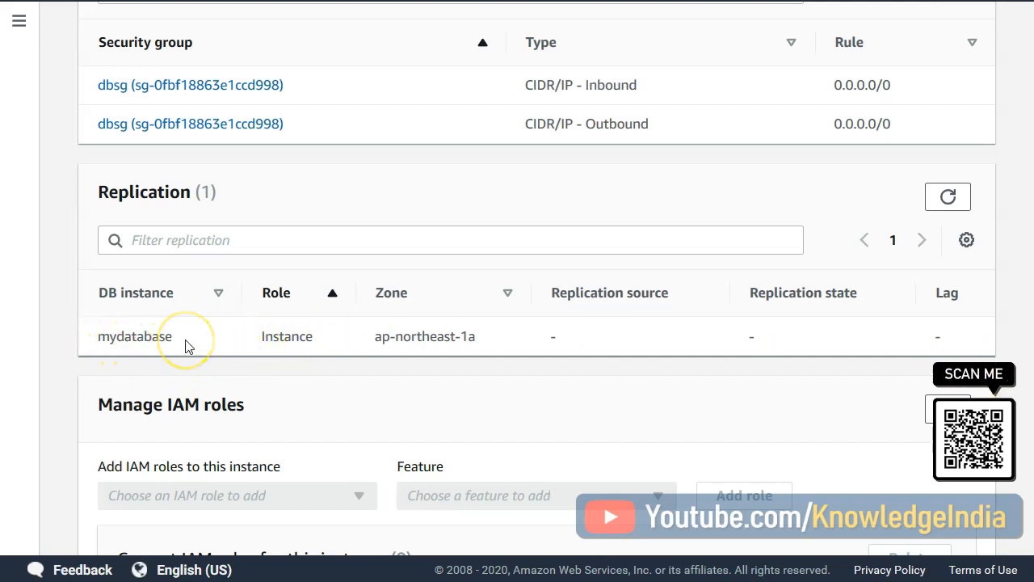
left_click_drag(111, 335, 249, 328)
left_click(598, 361)
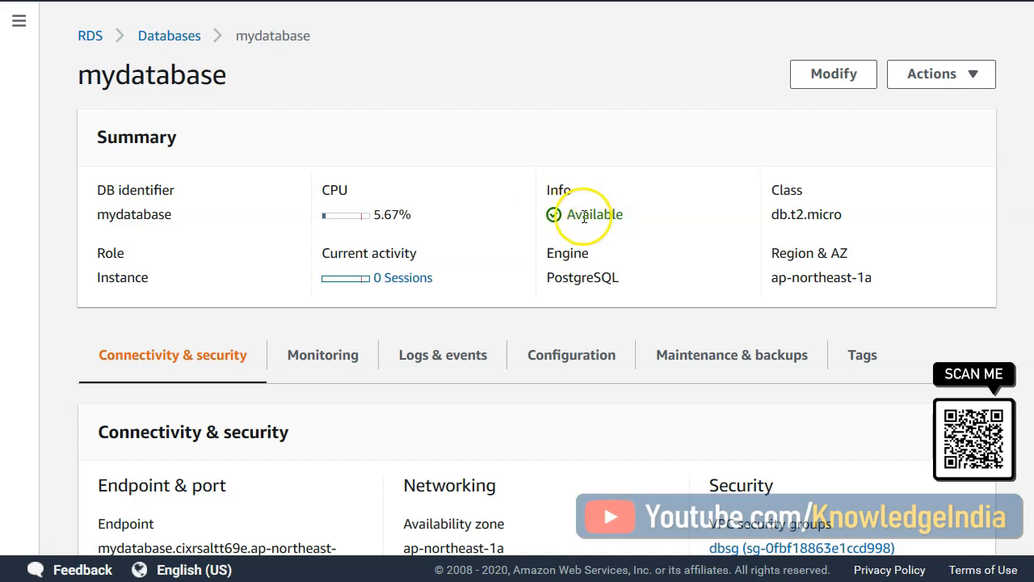
- Switch to the rs1 connection in SQL Workbench/J and rerun the students query on the promoted database
key("alt+Tab")
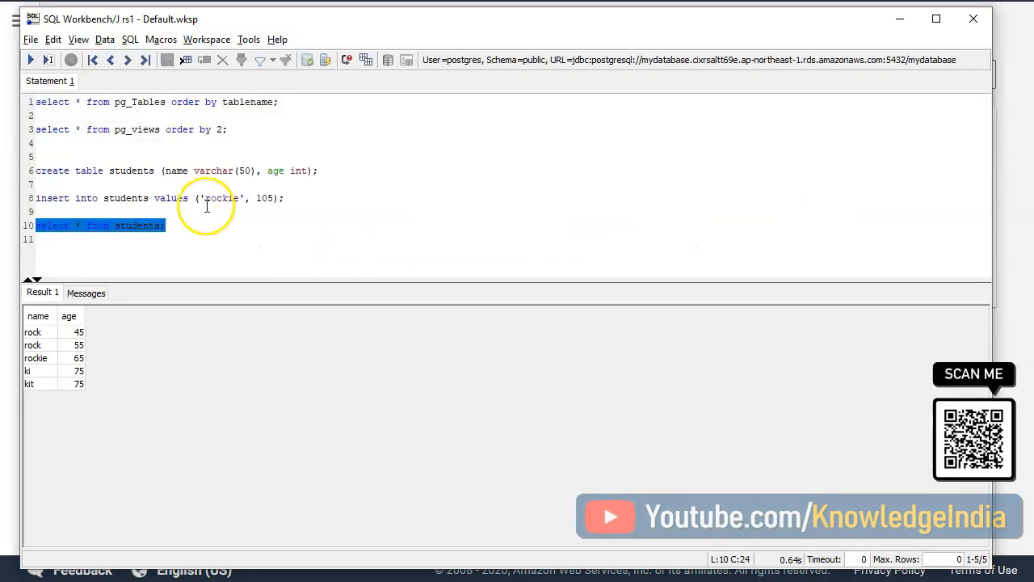
left_click(197, 248)
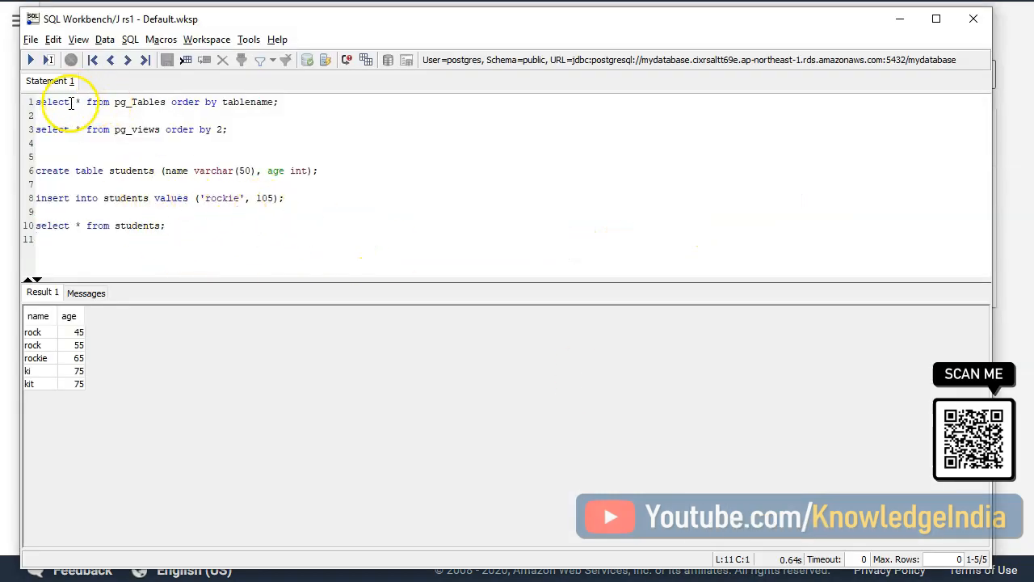
left_click_drag(146, 240, 33, 225)
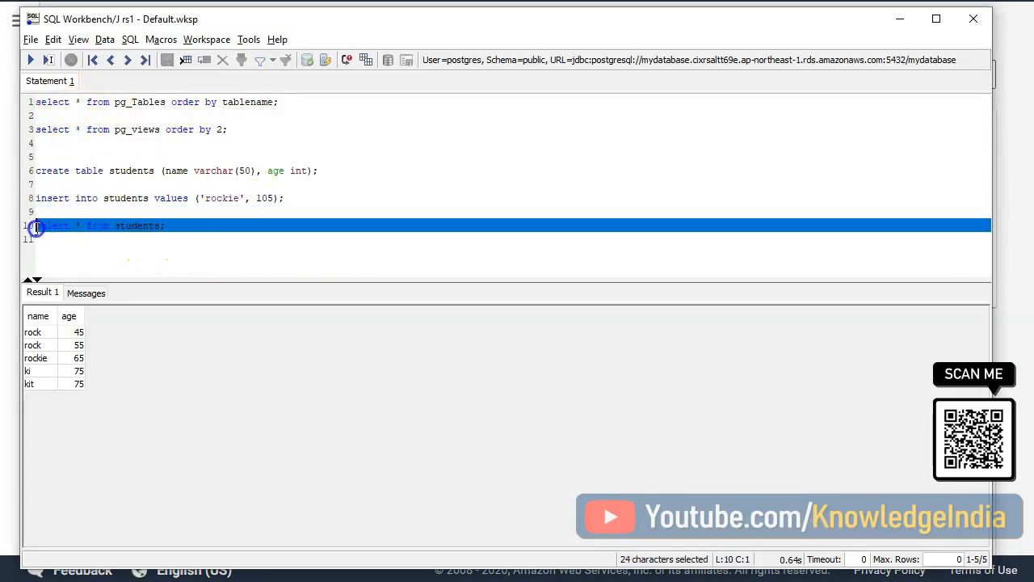
left_click(32, 61)
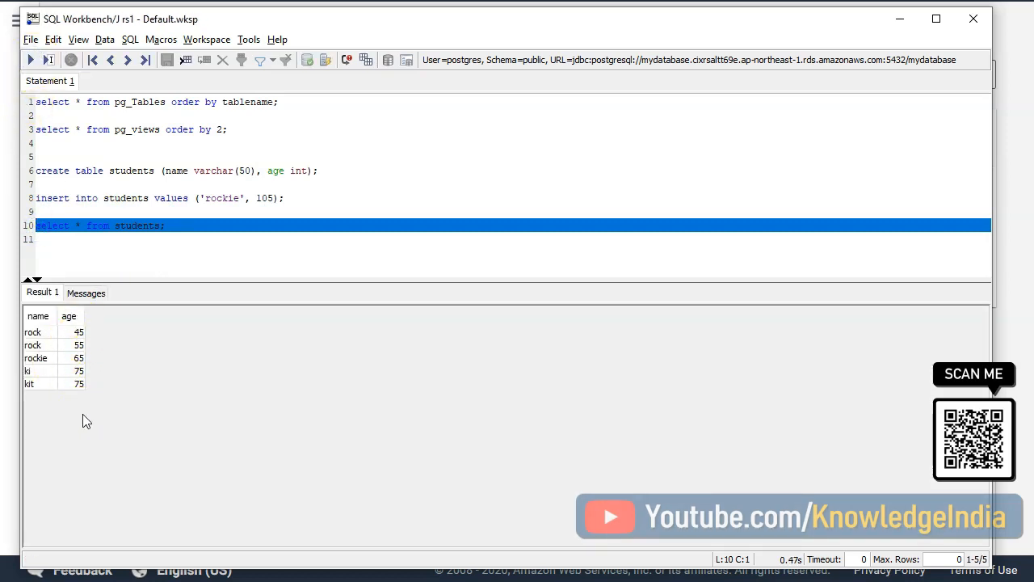
- Replace the name in the insert statement with another student's first name and insert that row into students with age 105
left_click(259, 258)
double_click(223, 199)
type("harry")
left_click_drag(301, 201, 36, 200)
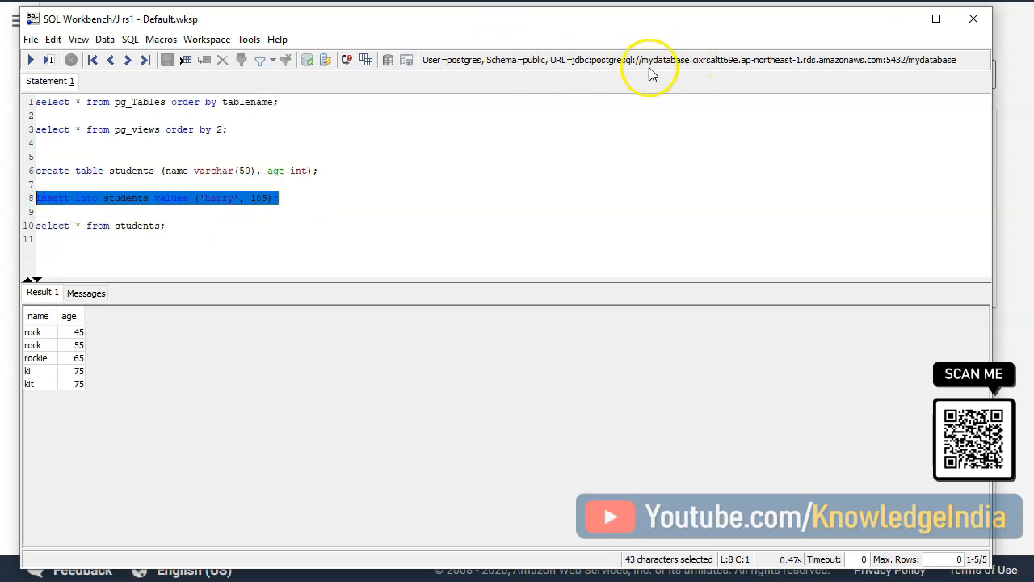
left_click(30, 61)
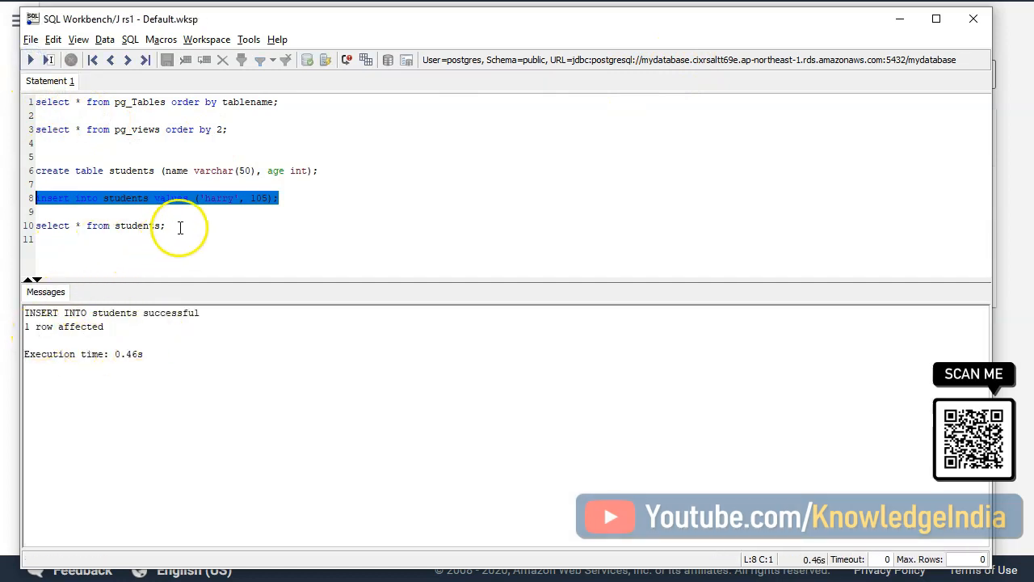
- Query the students table on rs1 again to check the new age-105 row, and minimize the SQL window
left_click_drag(180, 227, 32, 226)
left_click(31, 61)
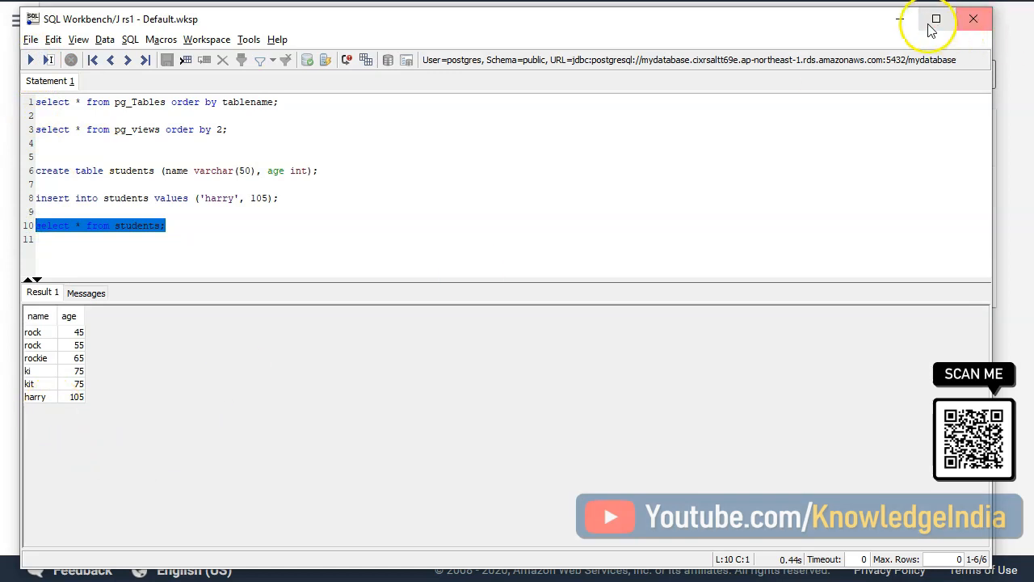
left_click(901, 19)
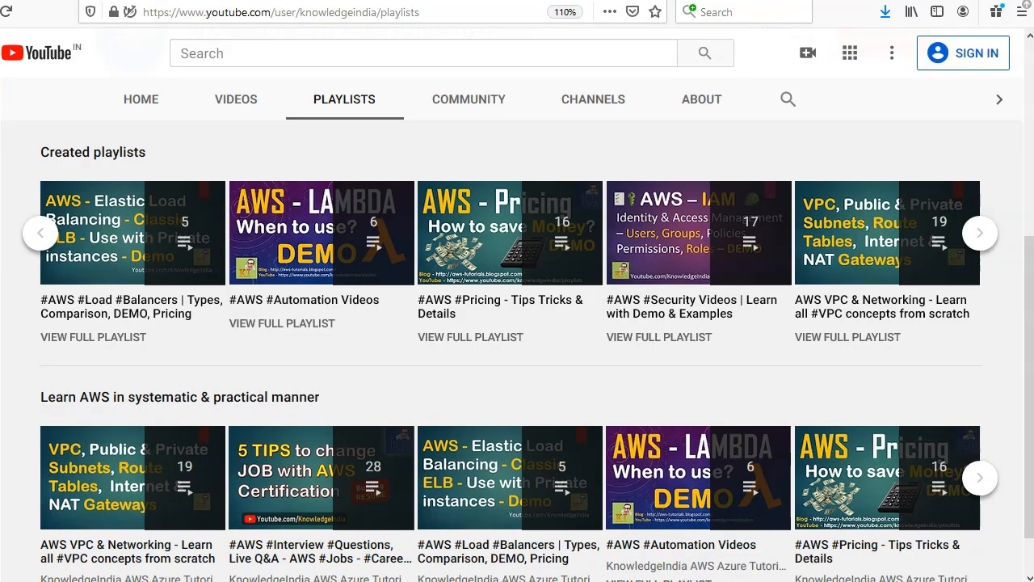
left_click(980, 236)
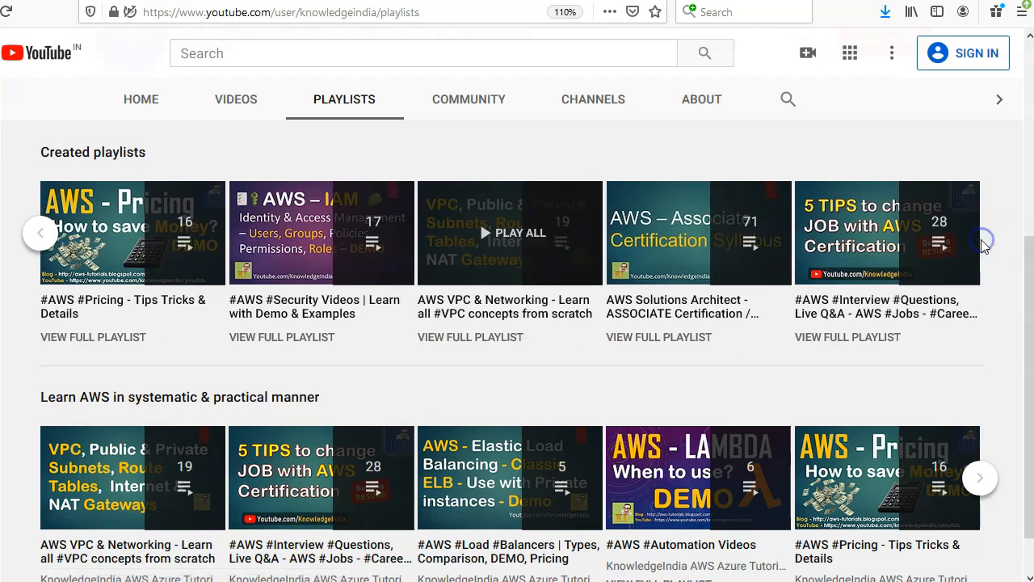
left_click(1010, 217)
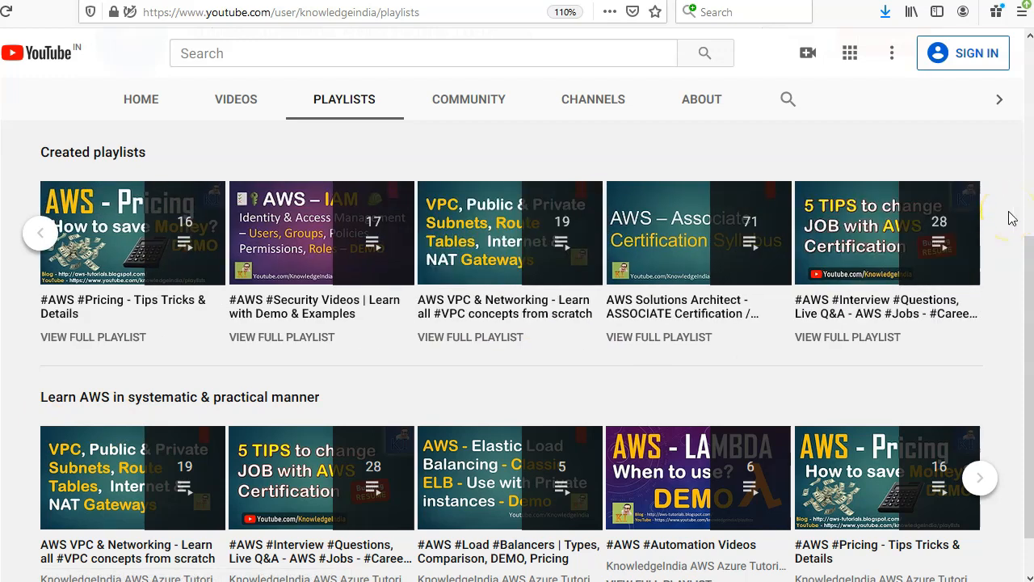
left_click(797, 369)
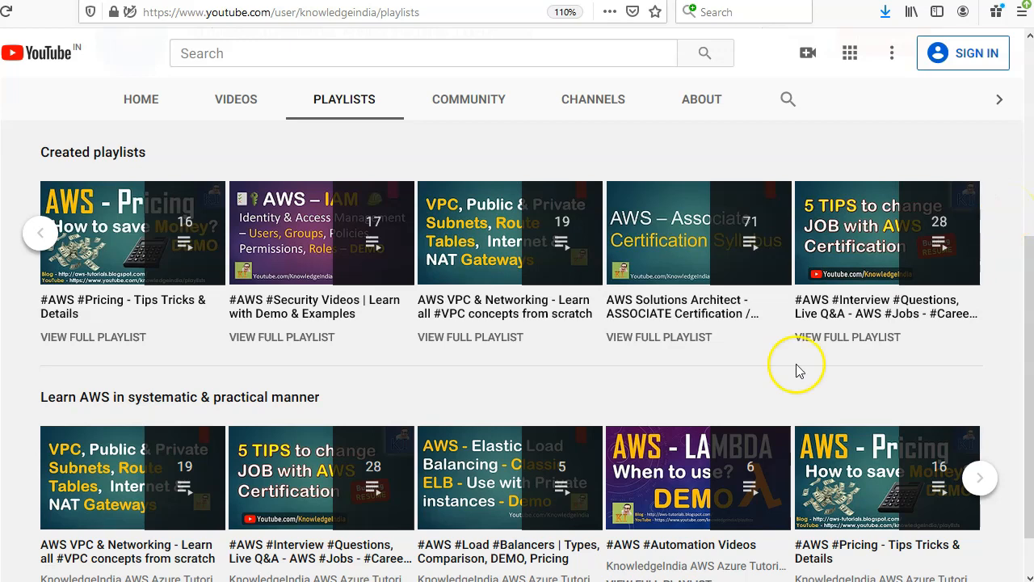